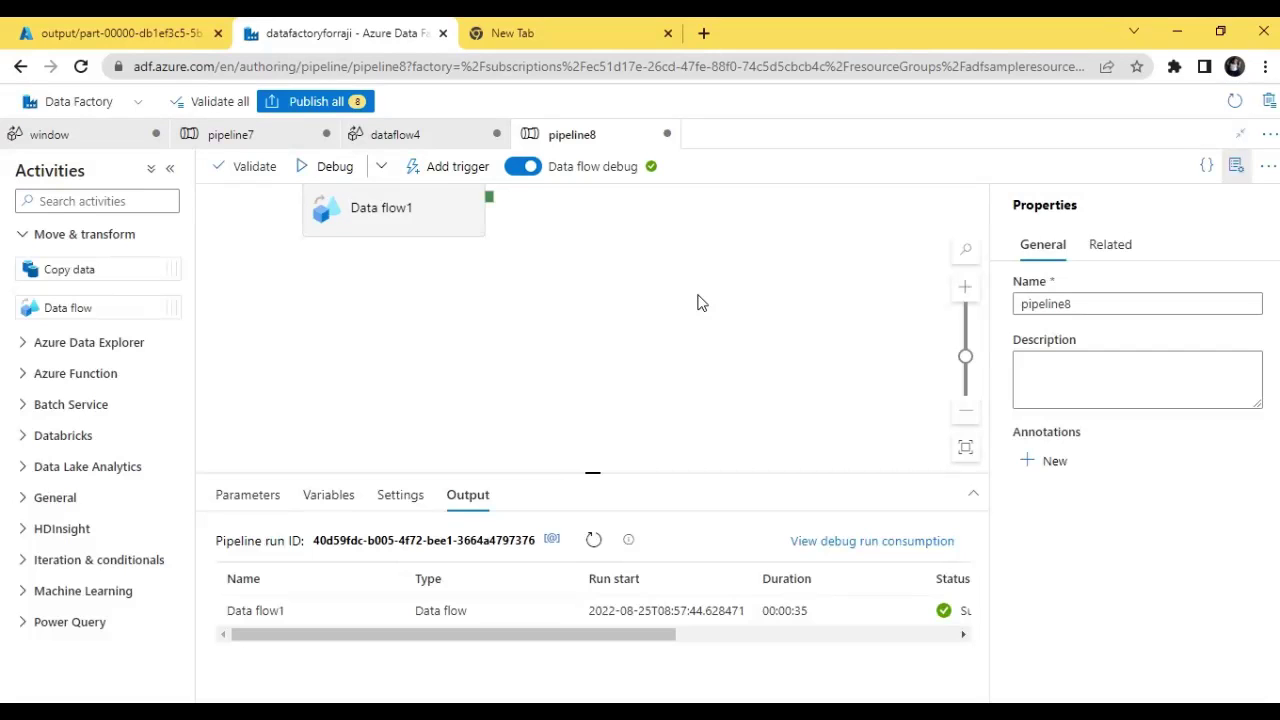
# Switch to the Azure portal and open the input folder of the storage account's employee container.
pyautogui.click(25, 236)
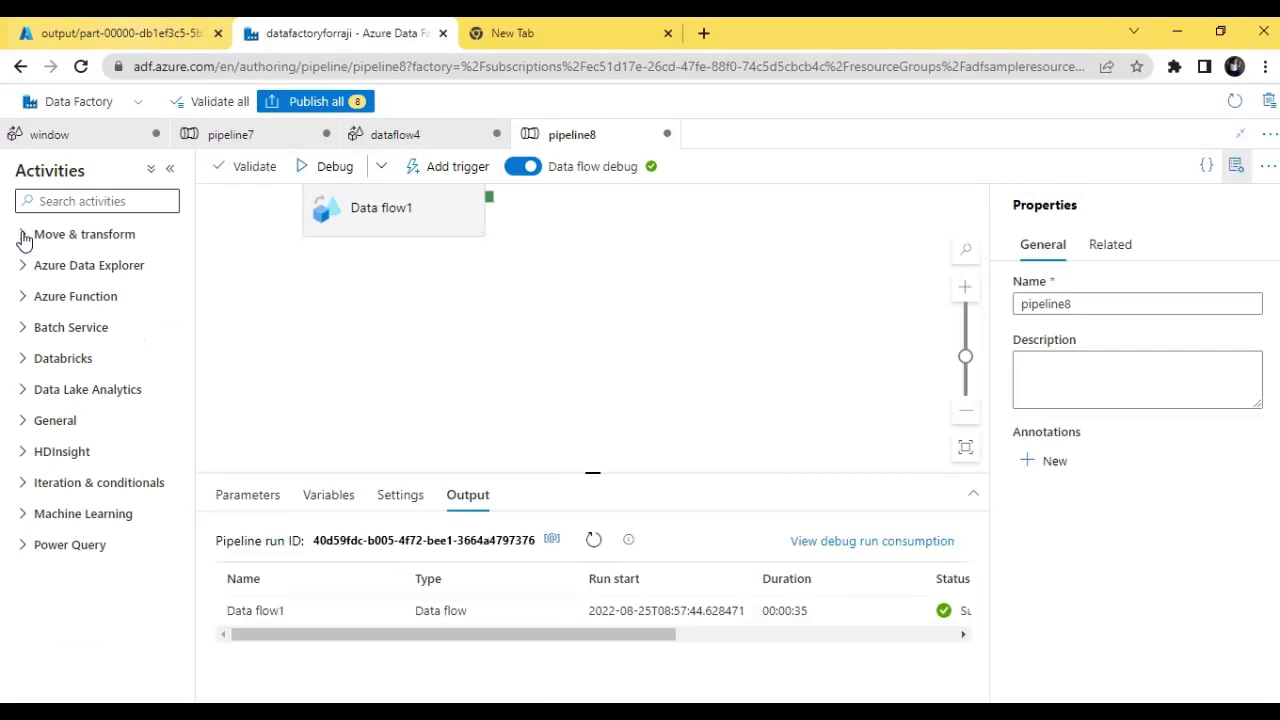
pyautogui.click(137, 30)
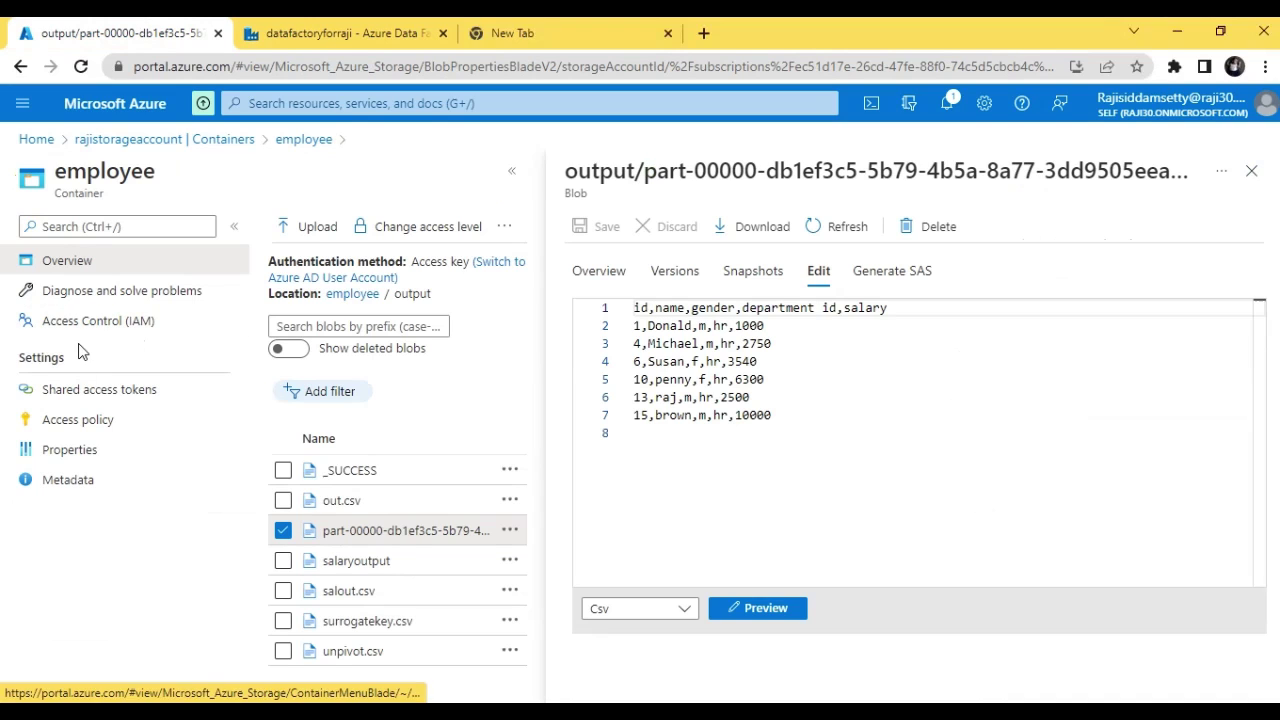
pyautogui.click(124, 145)
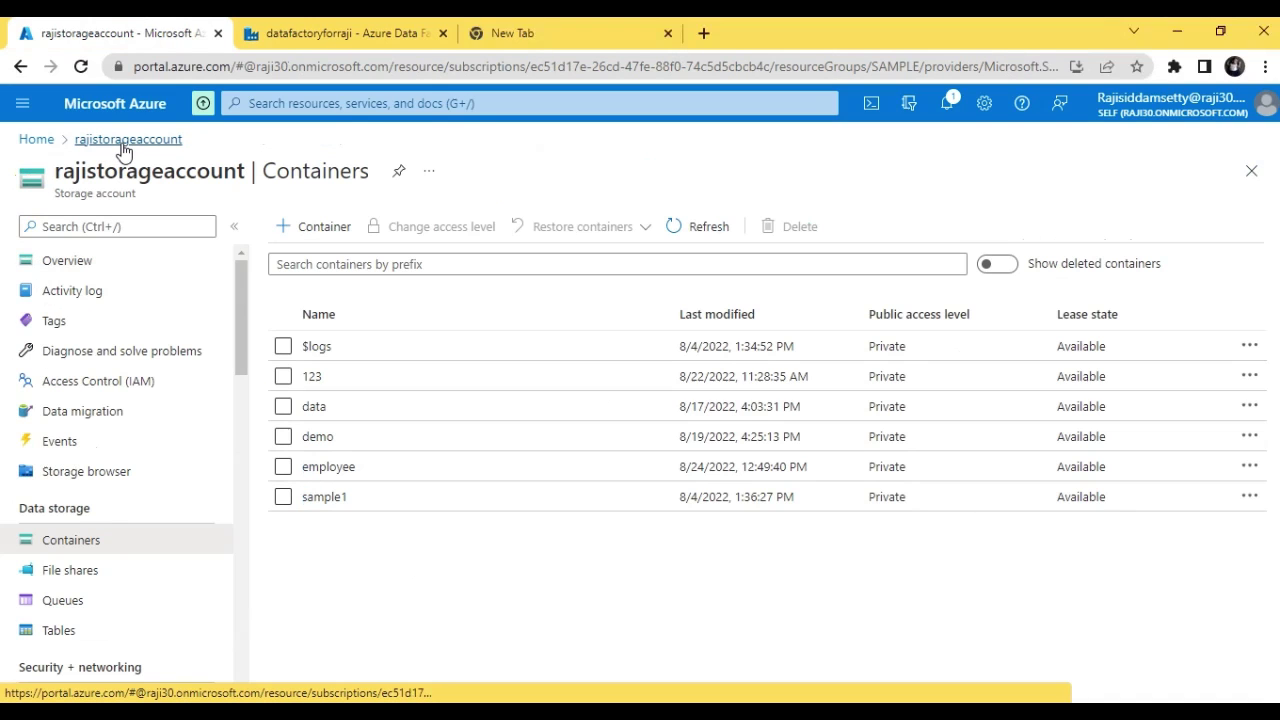
pyautogui.click(330, 467)
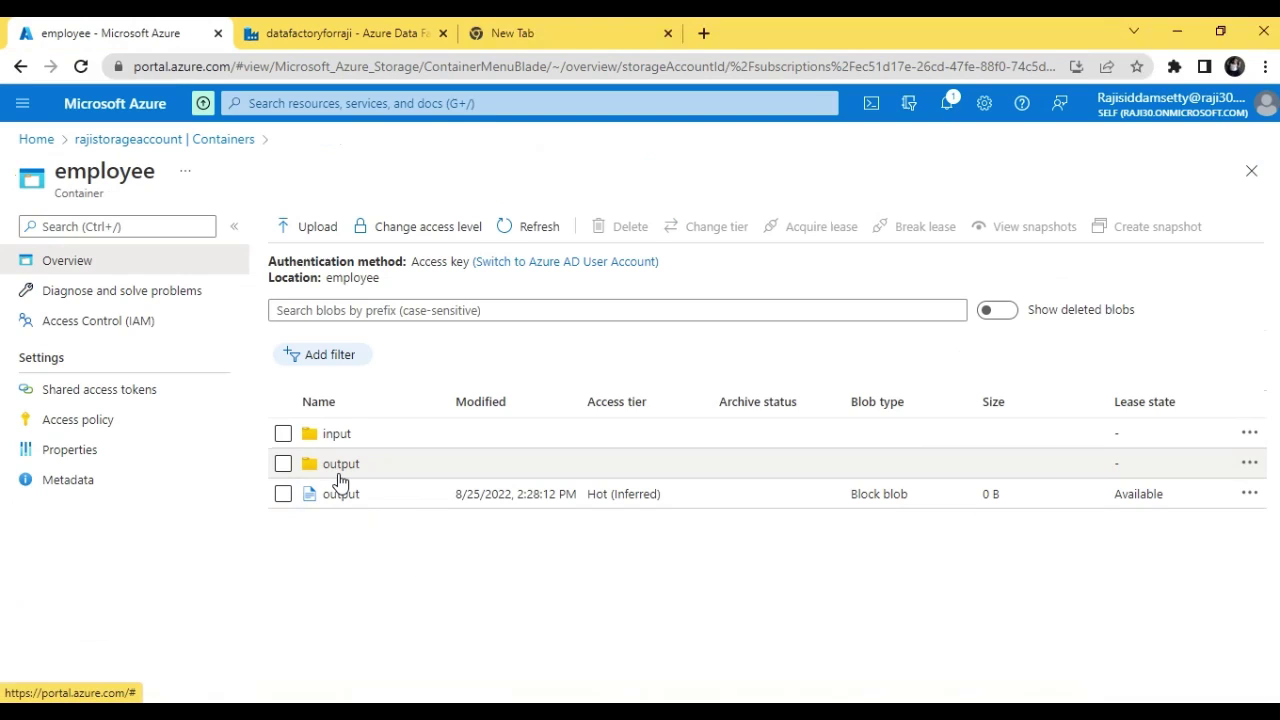
pyautogui.moveTo(340, 478); pyautogui.dragTo(347, 437)
pyautogui.click(347, 437)
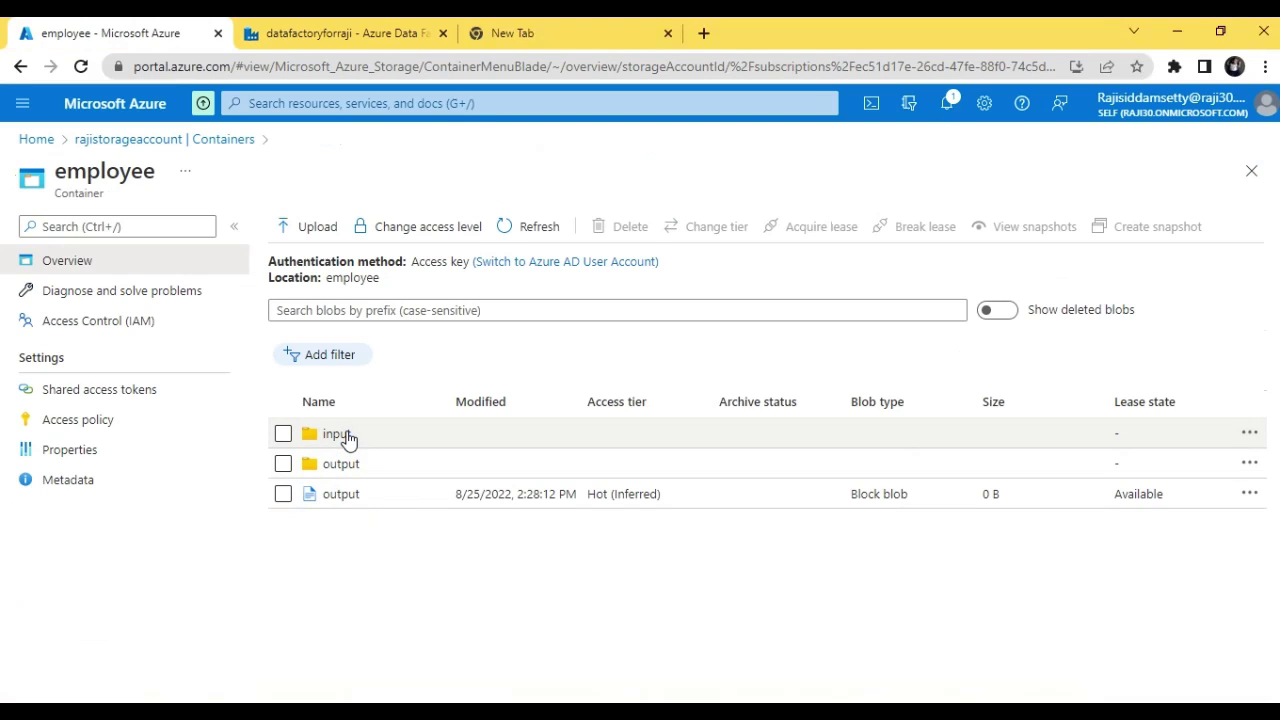
pyautogui.click(334, 436)
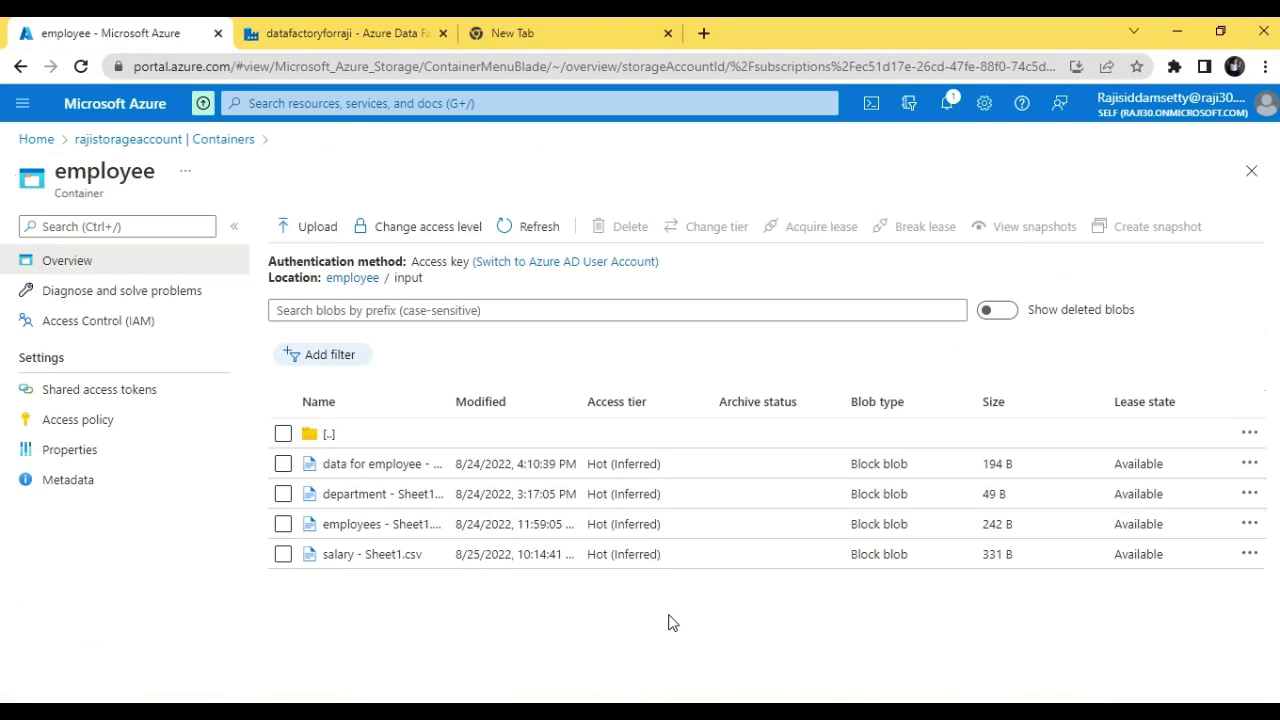
# View the contents of salary - Sheet1.csv, preview them as a table, and close the file.
pyautogui.click(1249, 554)
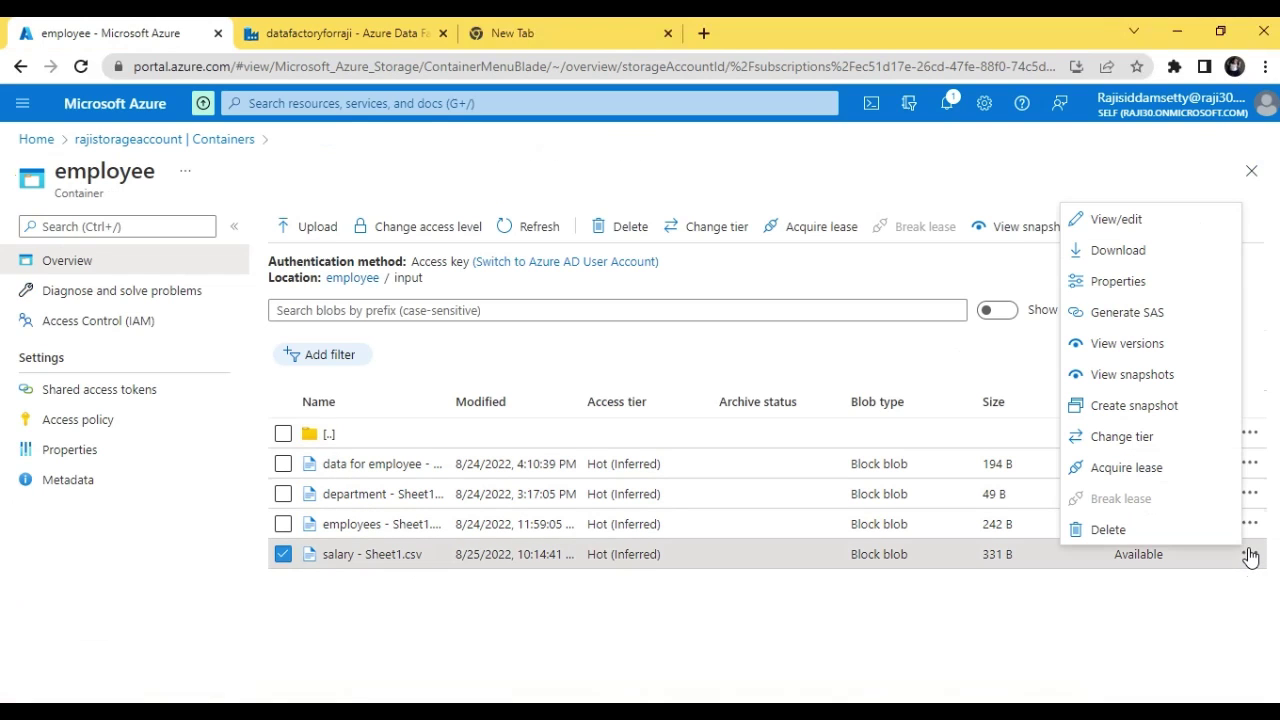
pyautogui.click(1100, 218)
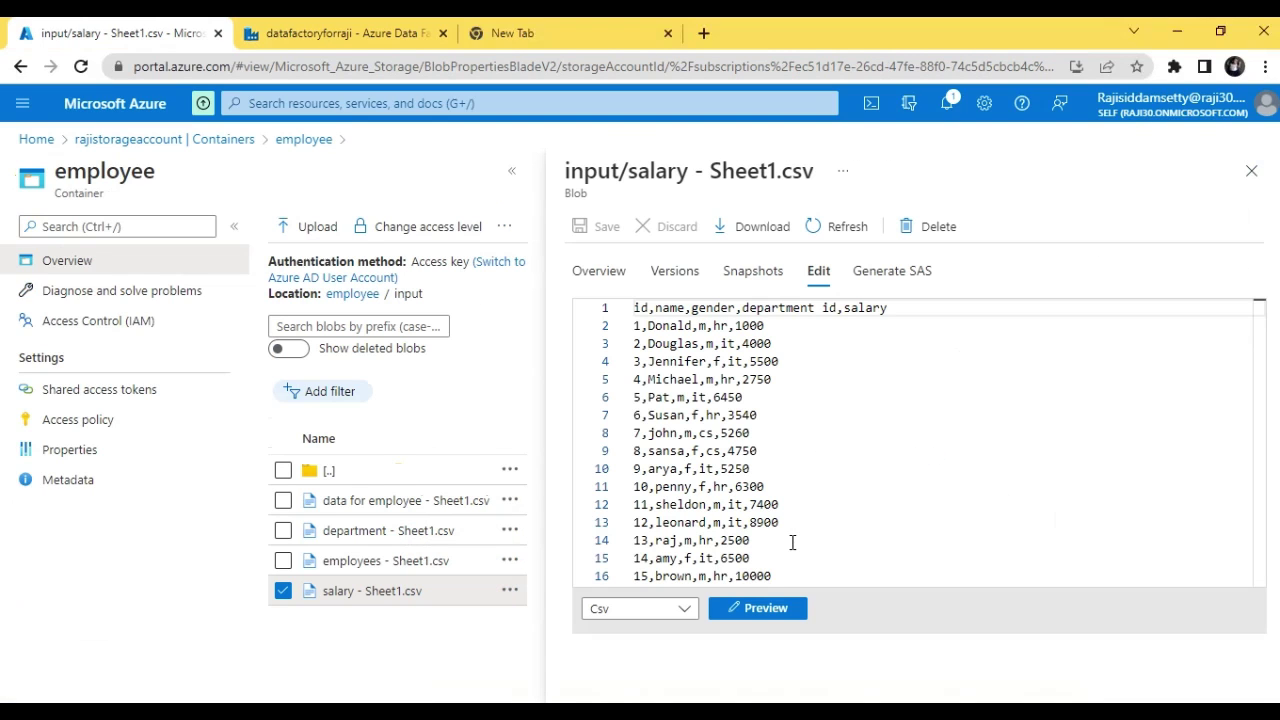
pyautogui.click(771, 614)
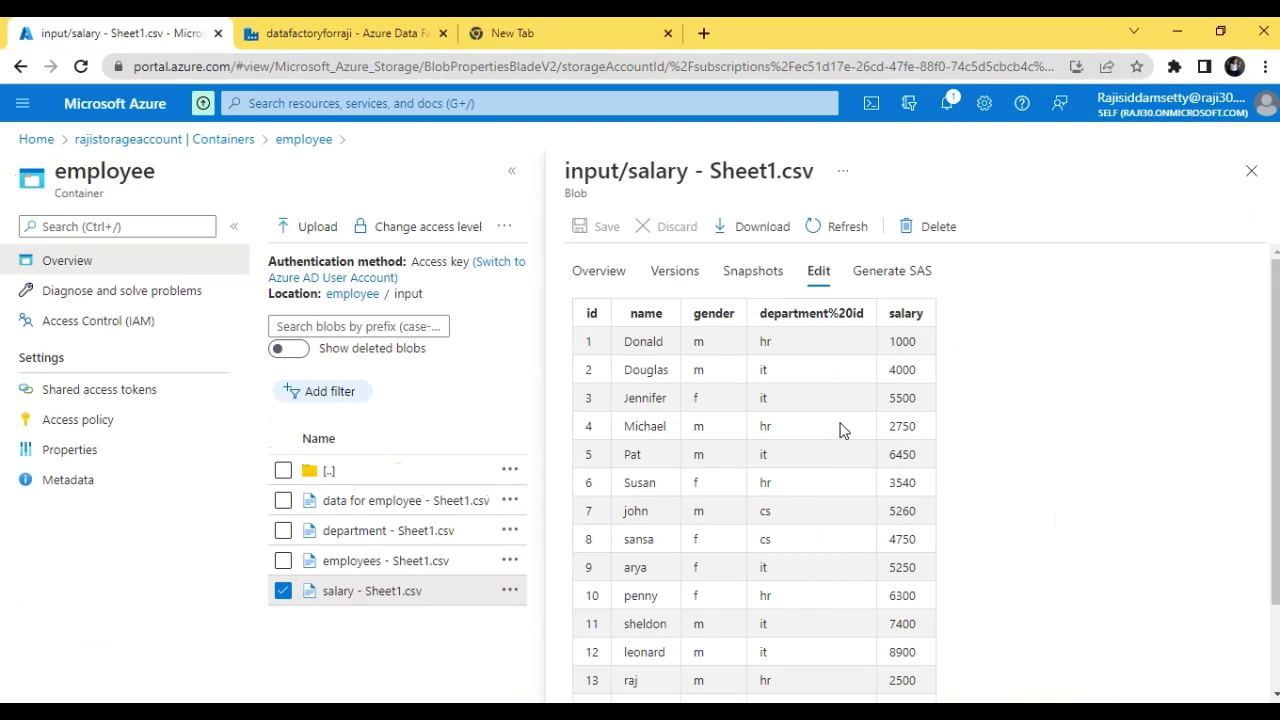
pyautogui.click(1251, 171)
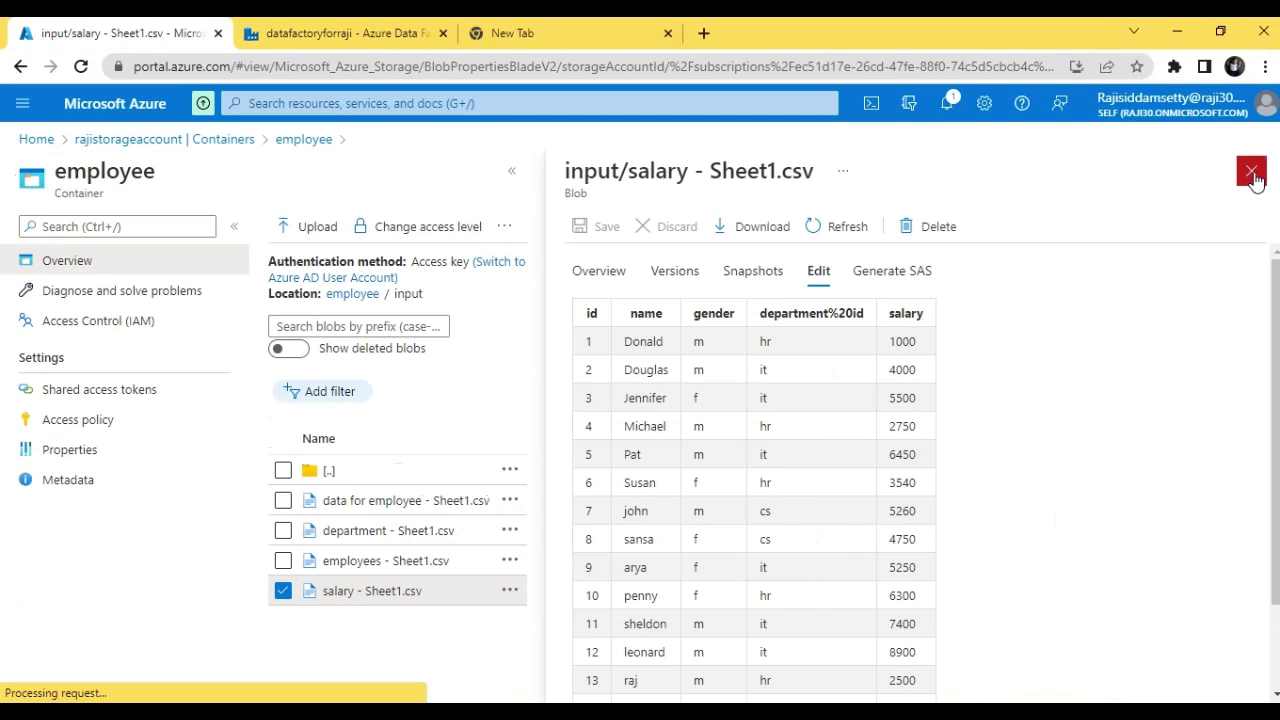
# Switch back to Azure Data Factory and create a new data flow with a source in it.
pyautogui.click(345, 34)
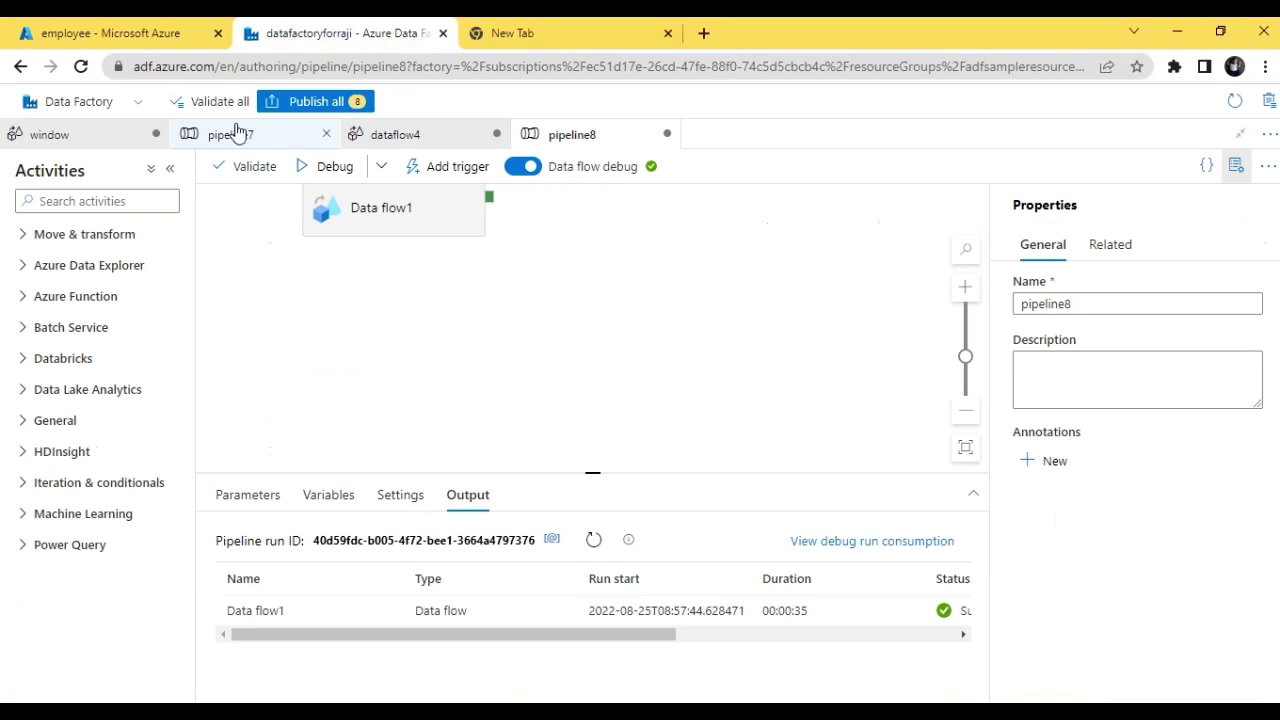
pyautogui.click(1240, 134)
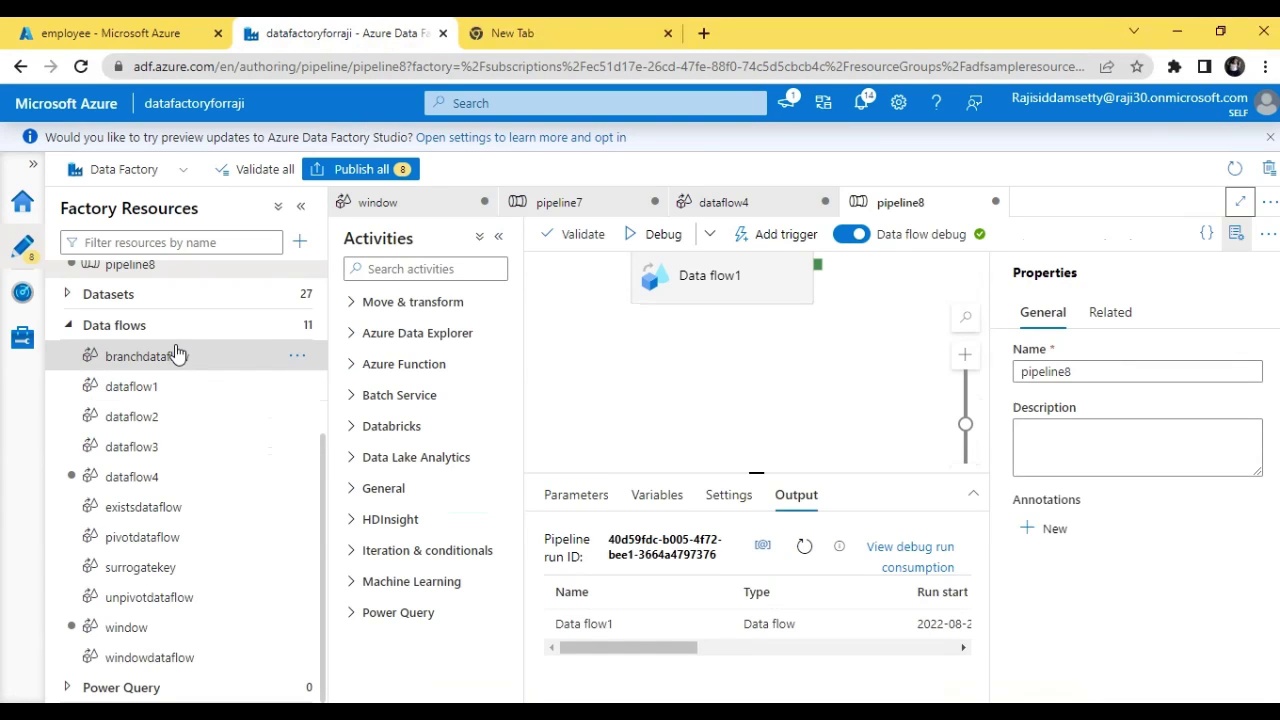
pyautogui.click(297, 334)
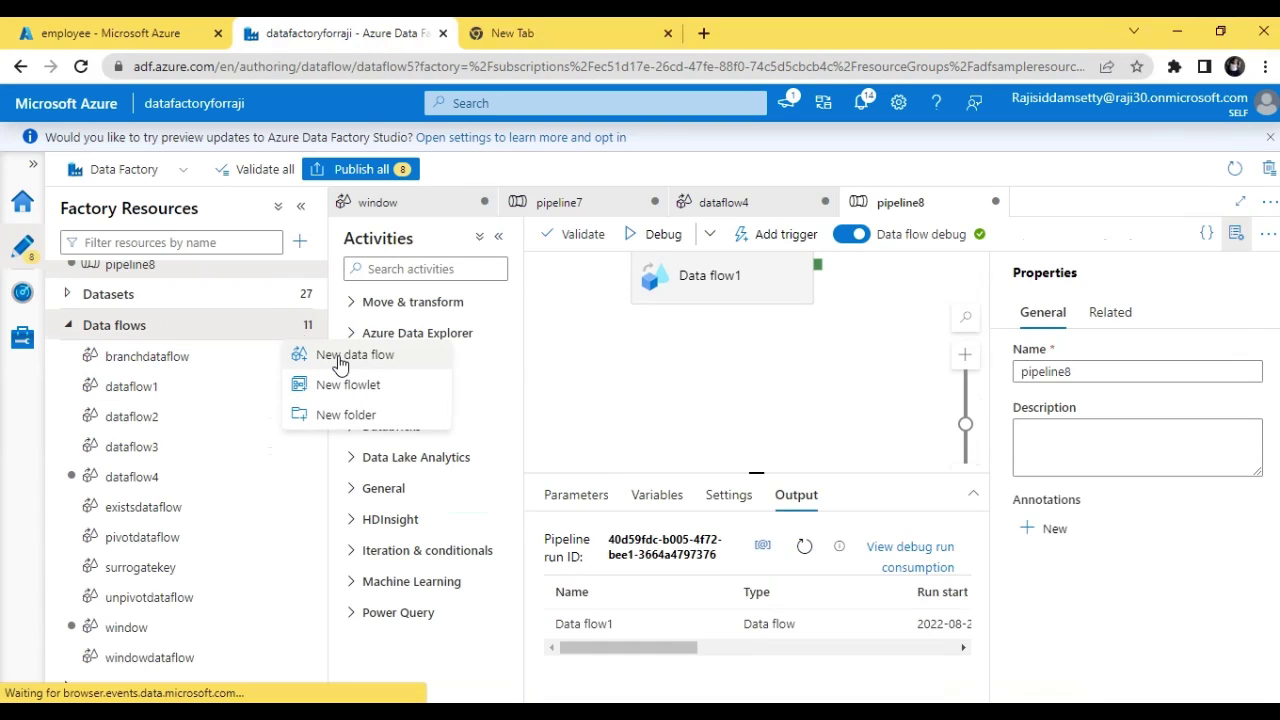
pyautogui.click(340, 364)
pyautogui.click(416, 318)
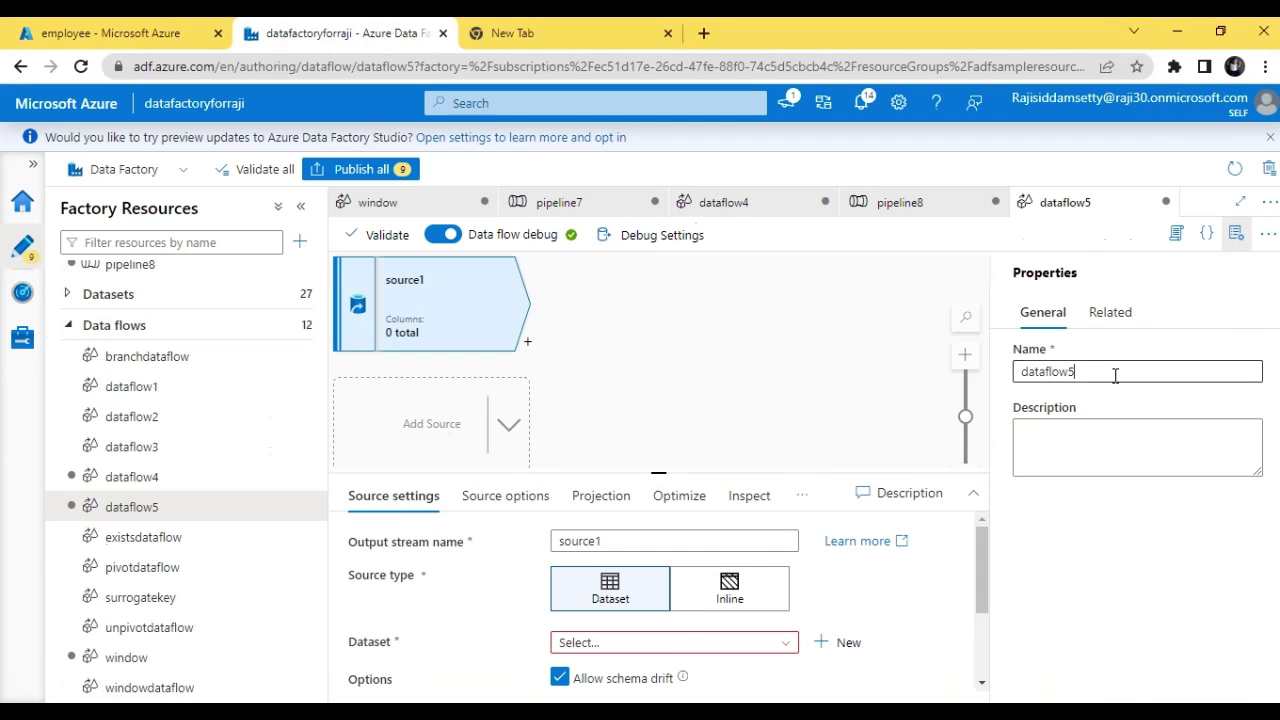
# Rename the new data flow as parameter.
pyautogui.moveTo(1115, 376); pyautogui.dragTo(943, 404)
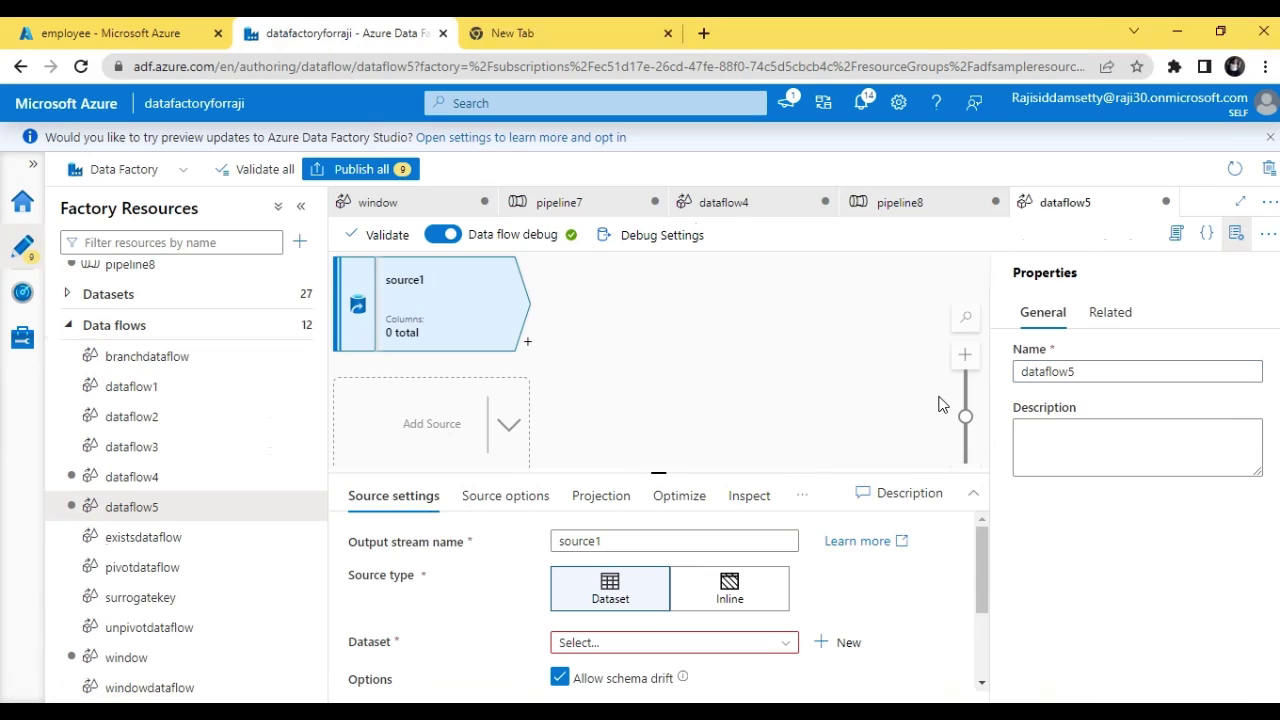
pyautogui.click(1111, 370)
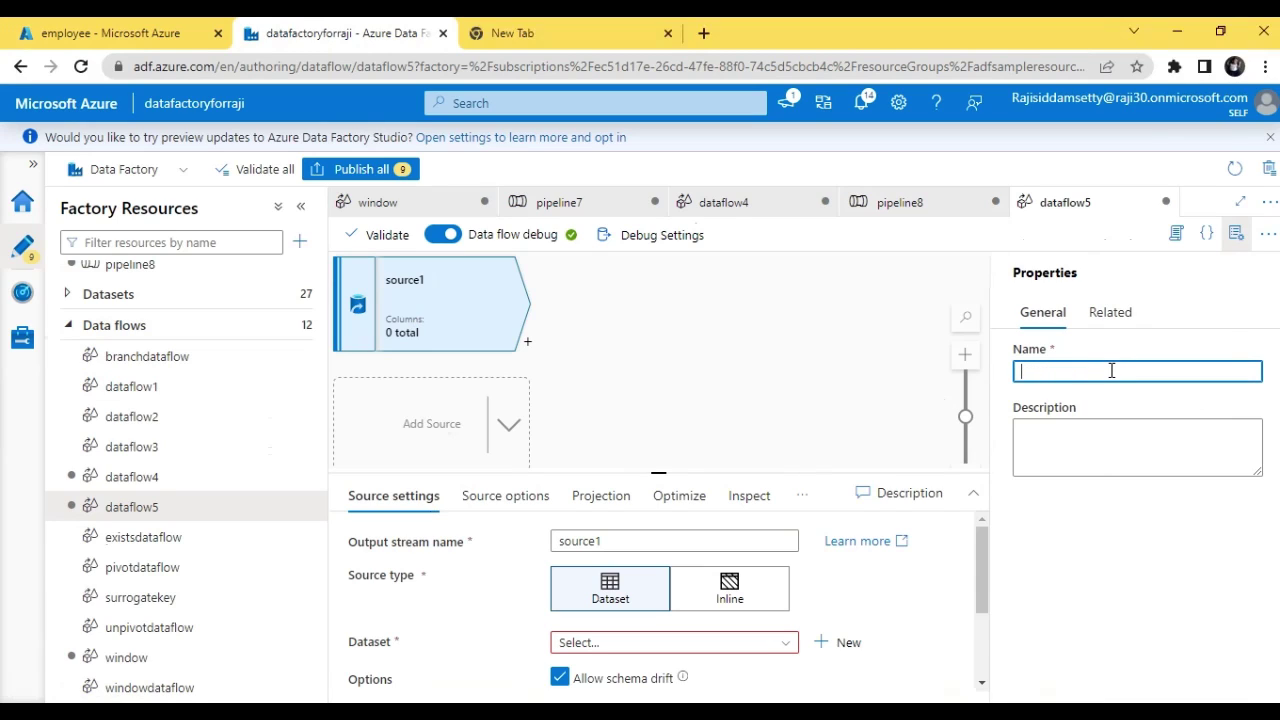
pyautogui.write('parameter')
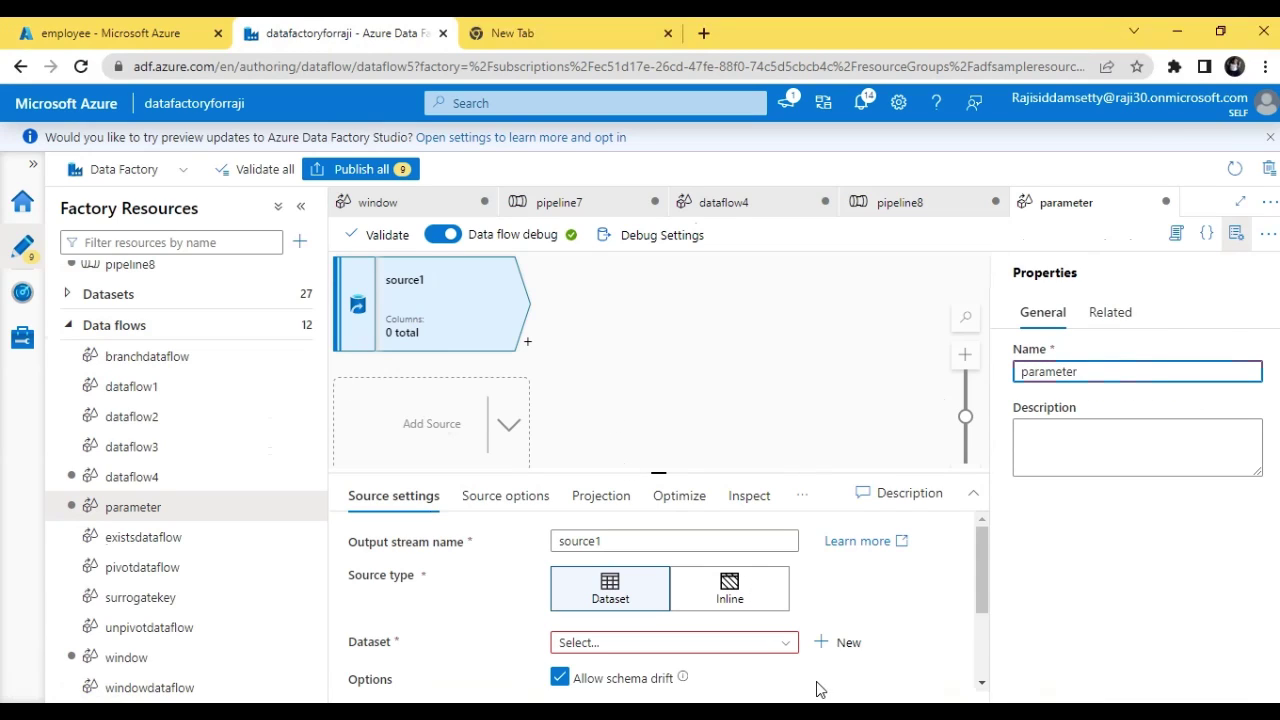
# Start a new dataset for source1 using Azure Blob Storage as the data store and DelimitedText as the format.
pyautogui.click(823, 643)
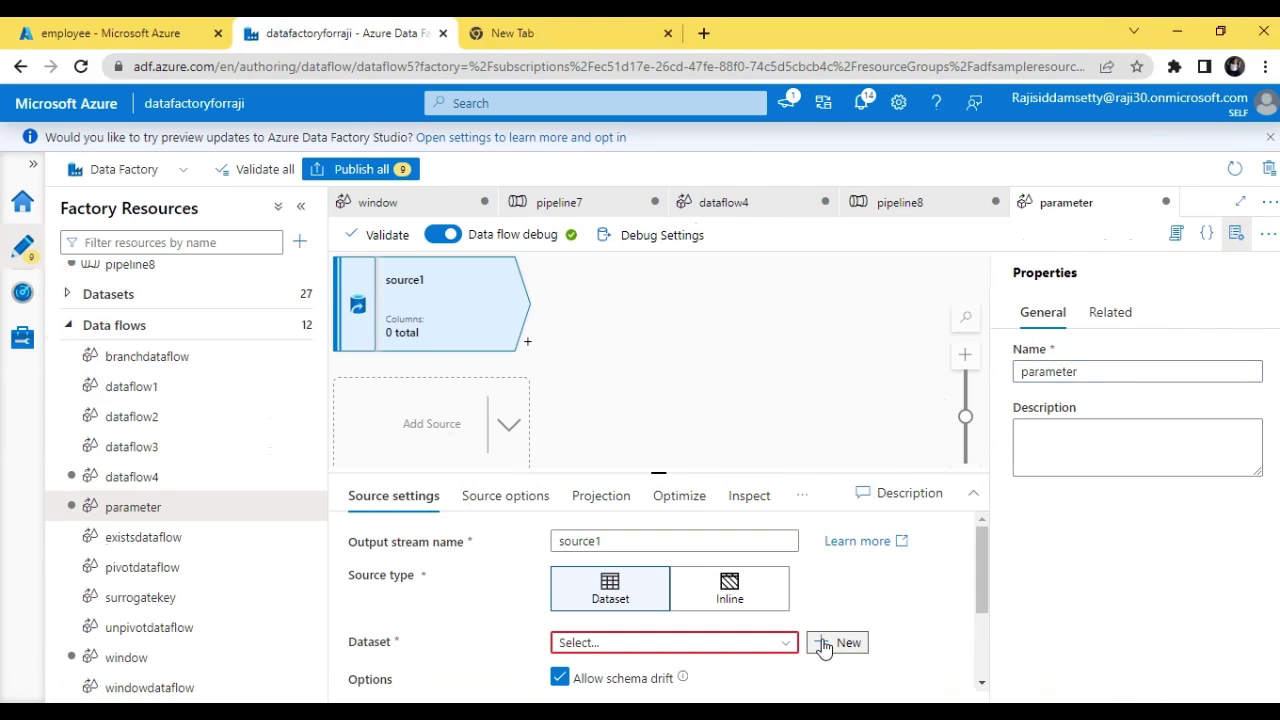
pyautogui.click(810, 418)
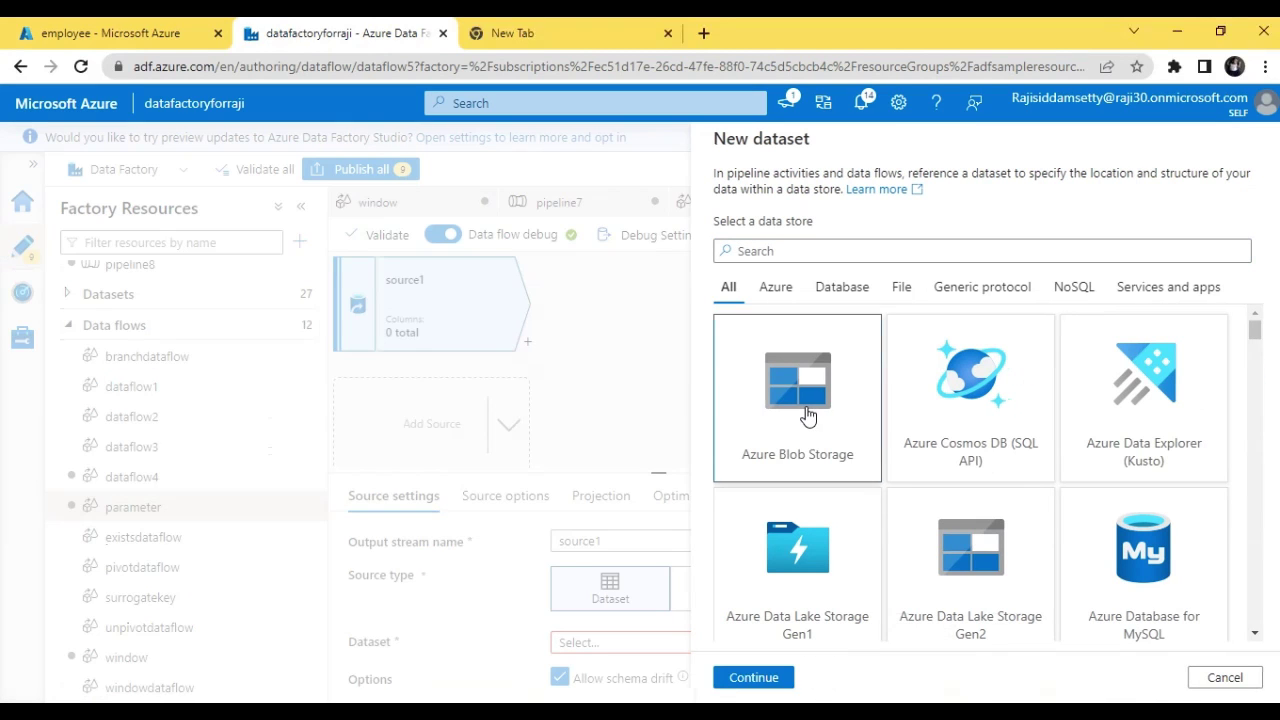
pyautogui.click(737, 679)
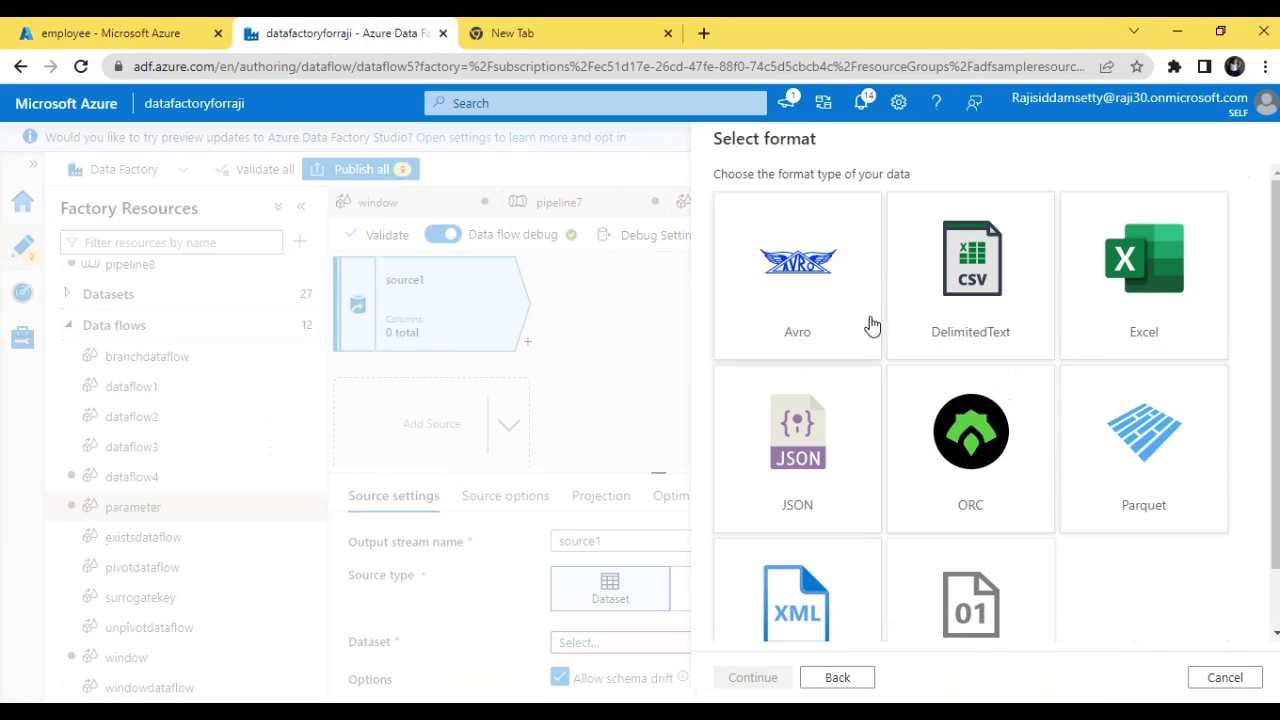
pyautogui.click(950, 325)
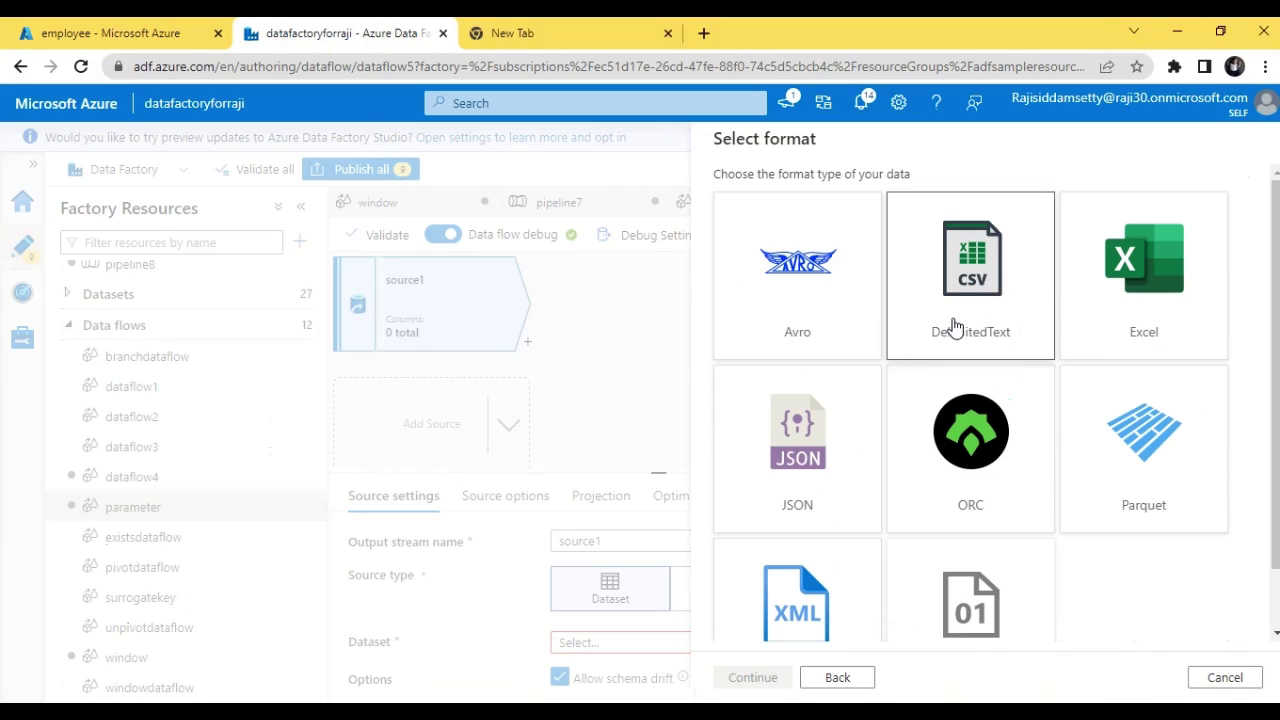
pyautogui.click(754, 679)
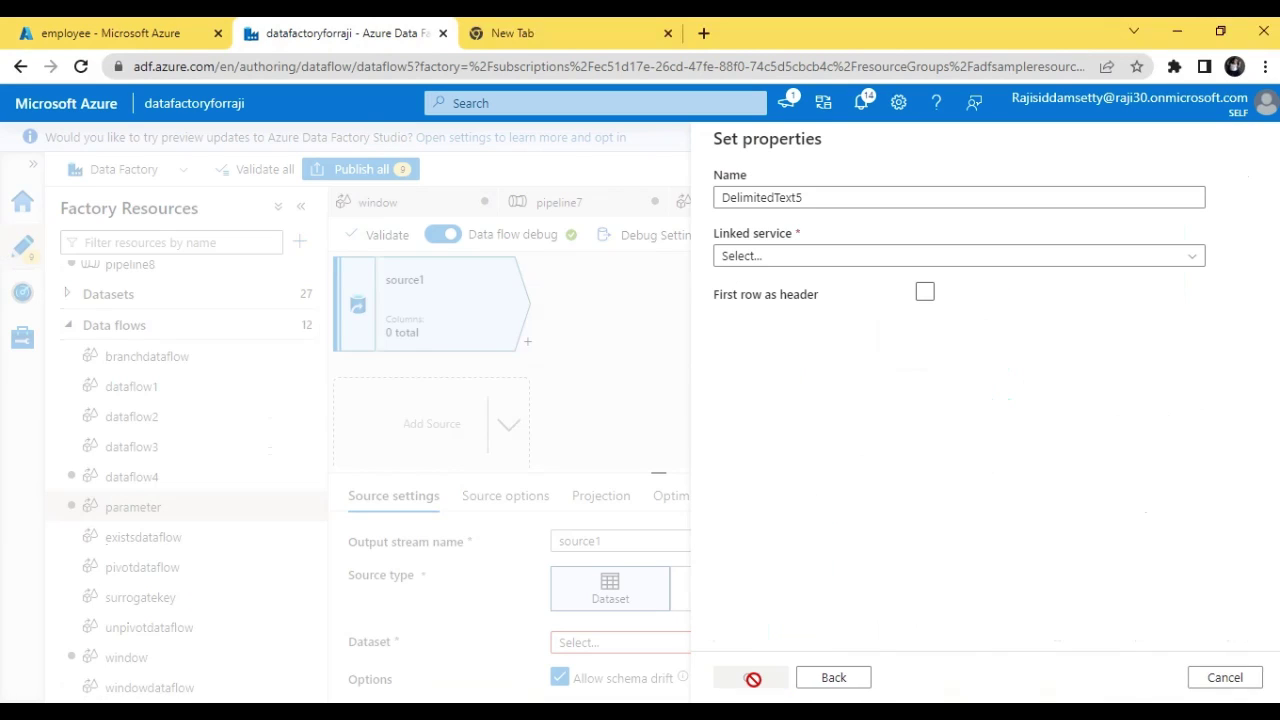
# Create the dataset as parametein with the first row as header and samplelinkedservice as its linked service.
pyautogui.moveTo(810, 191); pyautogui.dragTo(661, 212)
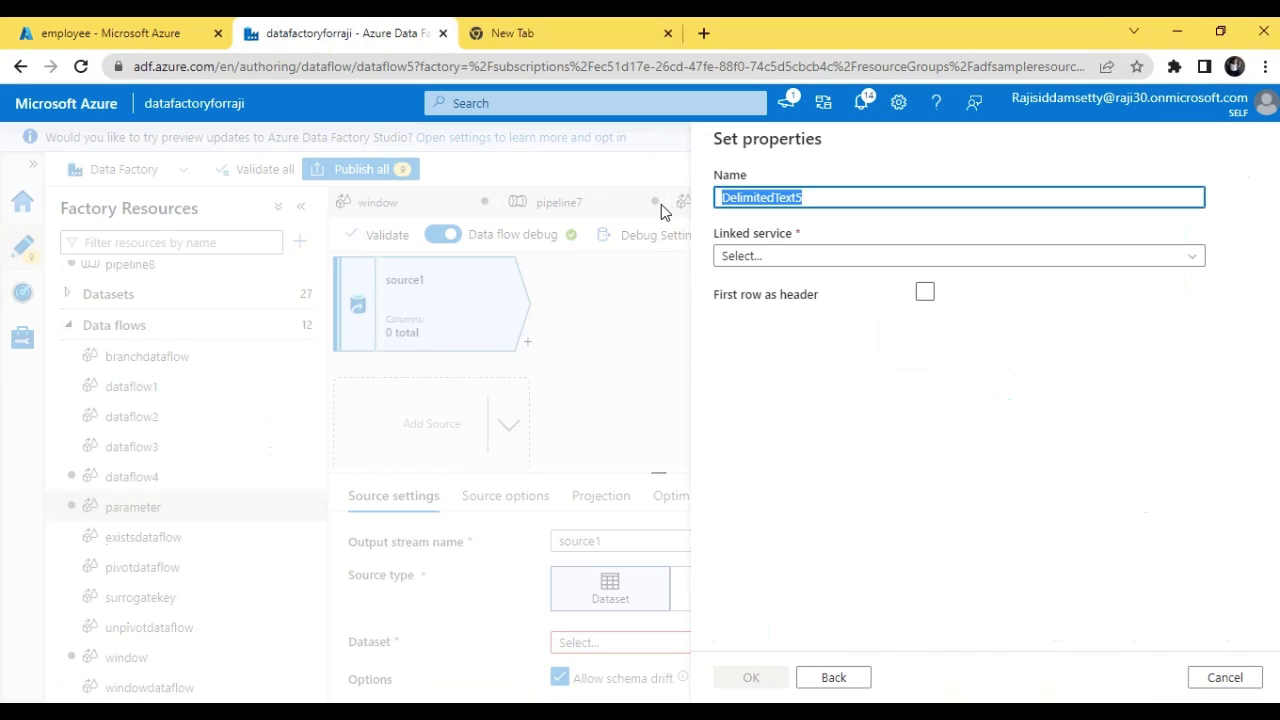
pyautogui.write('parame')
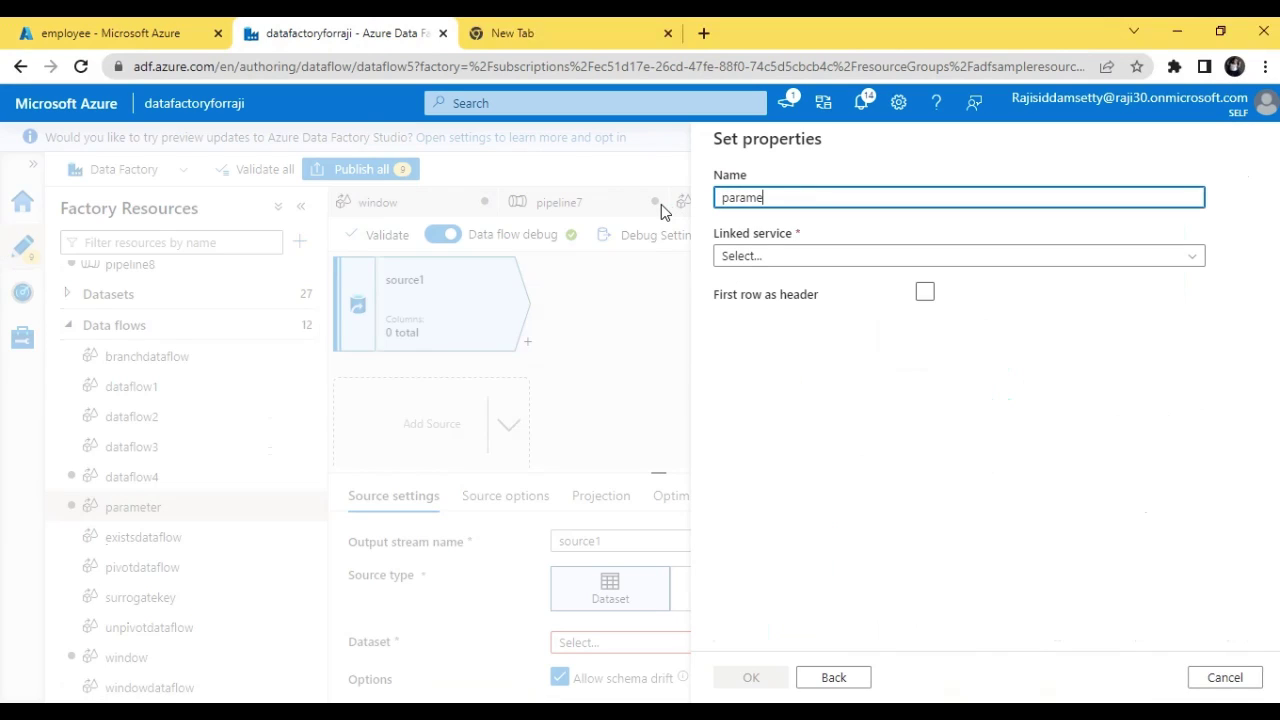
pyautogui.write('tein')
pyautogui.click(924, 295)
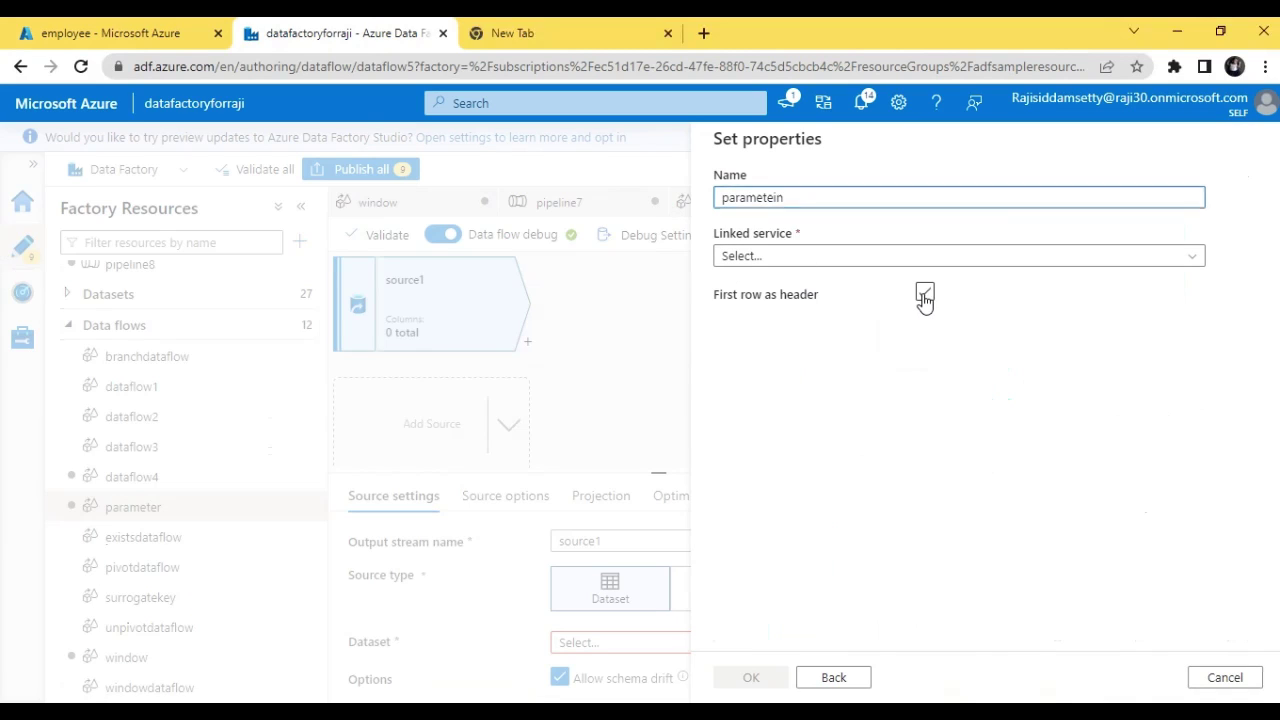
pyautogui.click(857, 258)
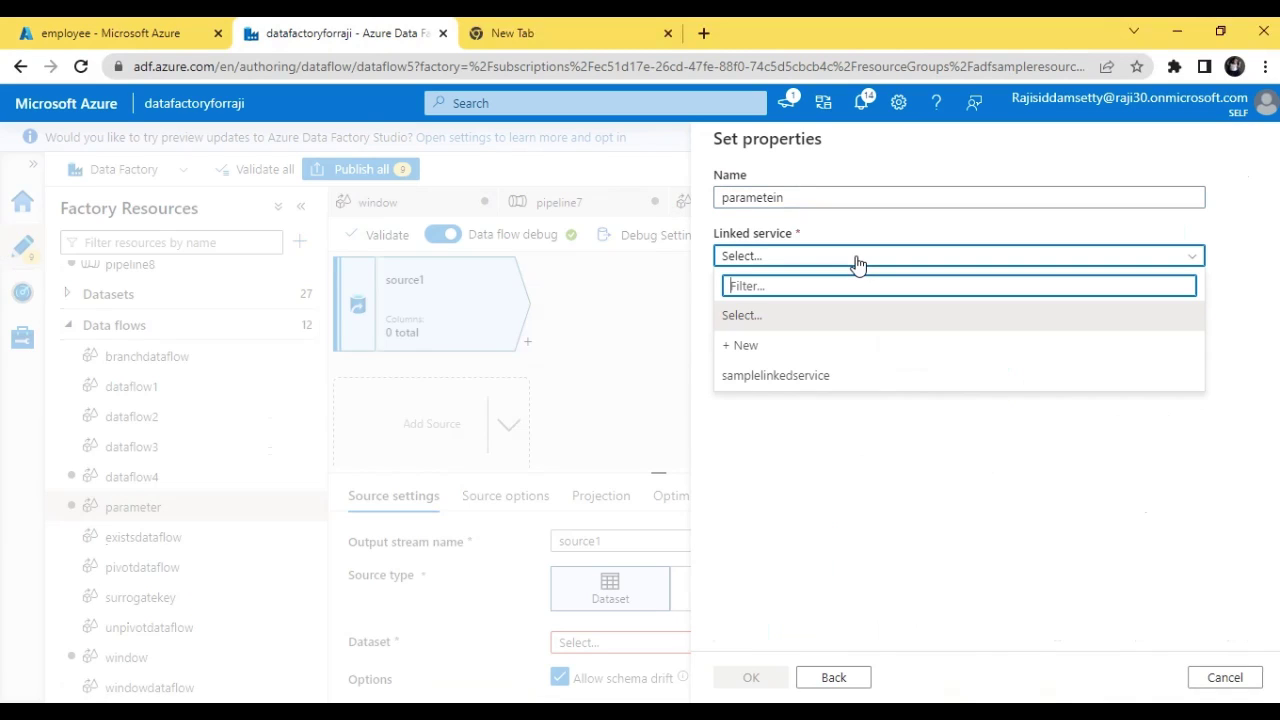
pyautogui.click(764, 385)
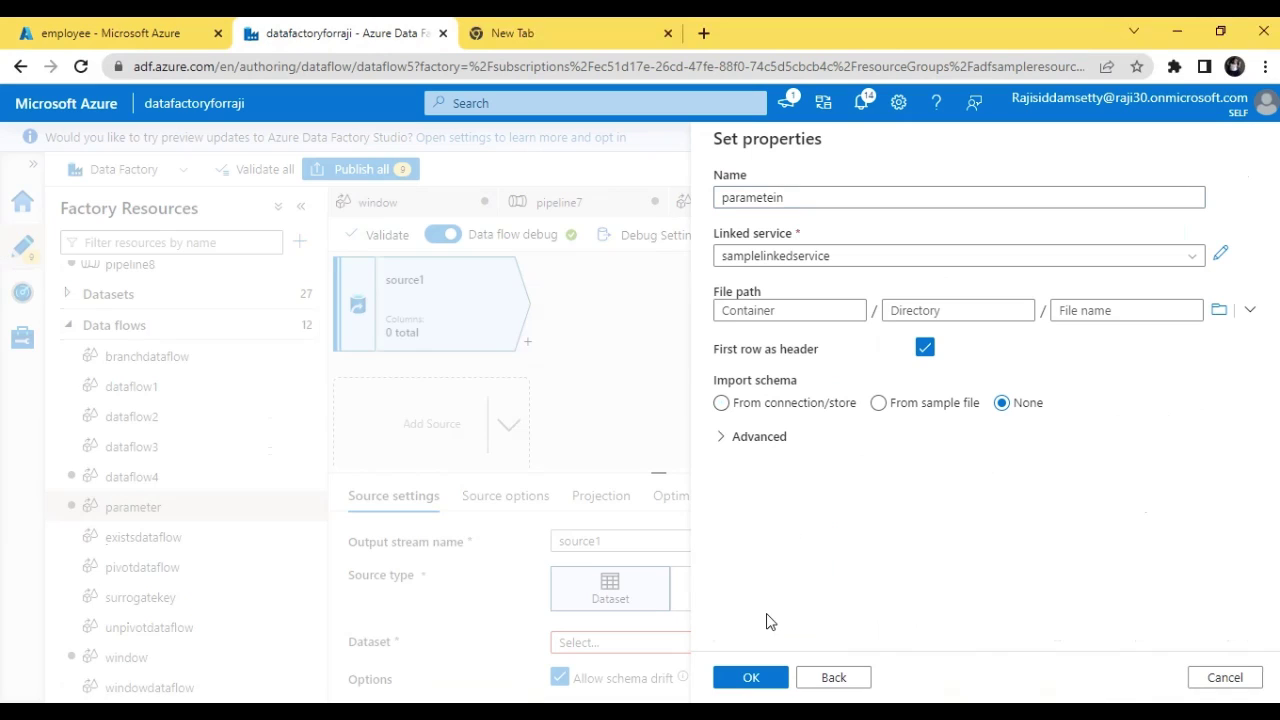
pyautogui.click(745, 678)
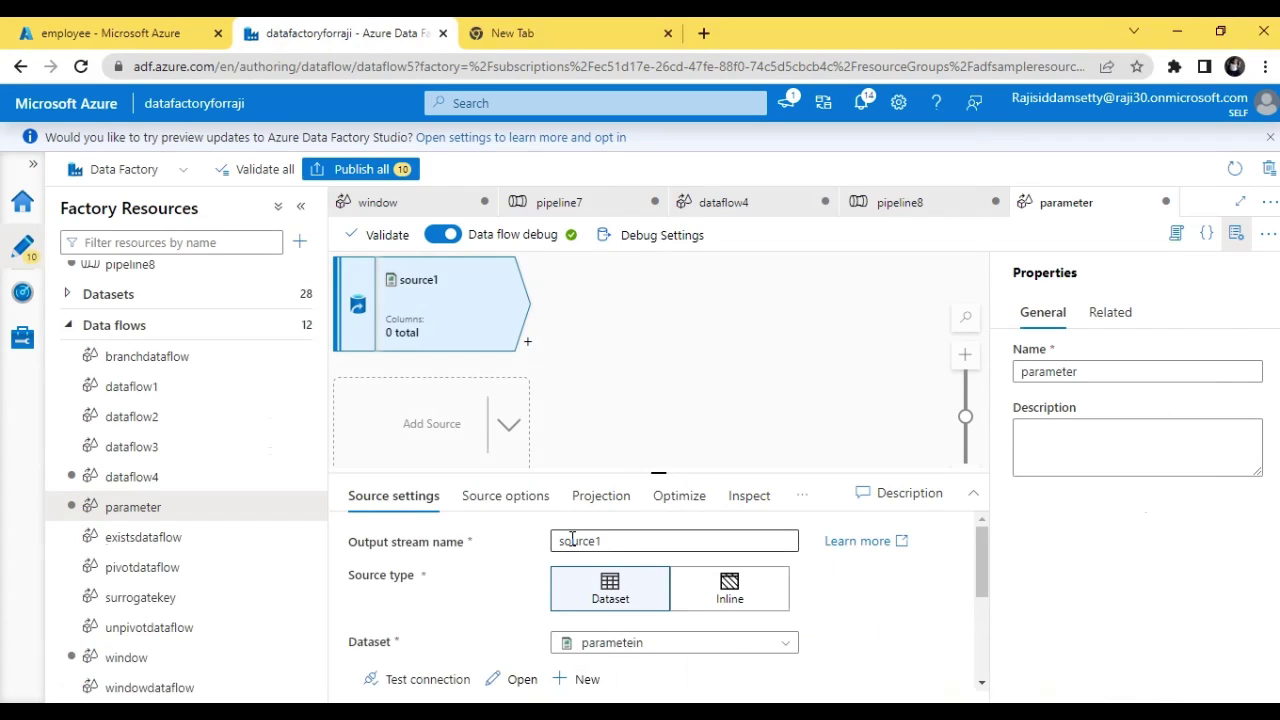
pyautogui.click(510, 497)
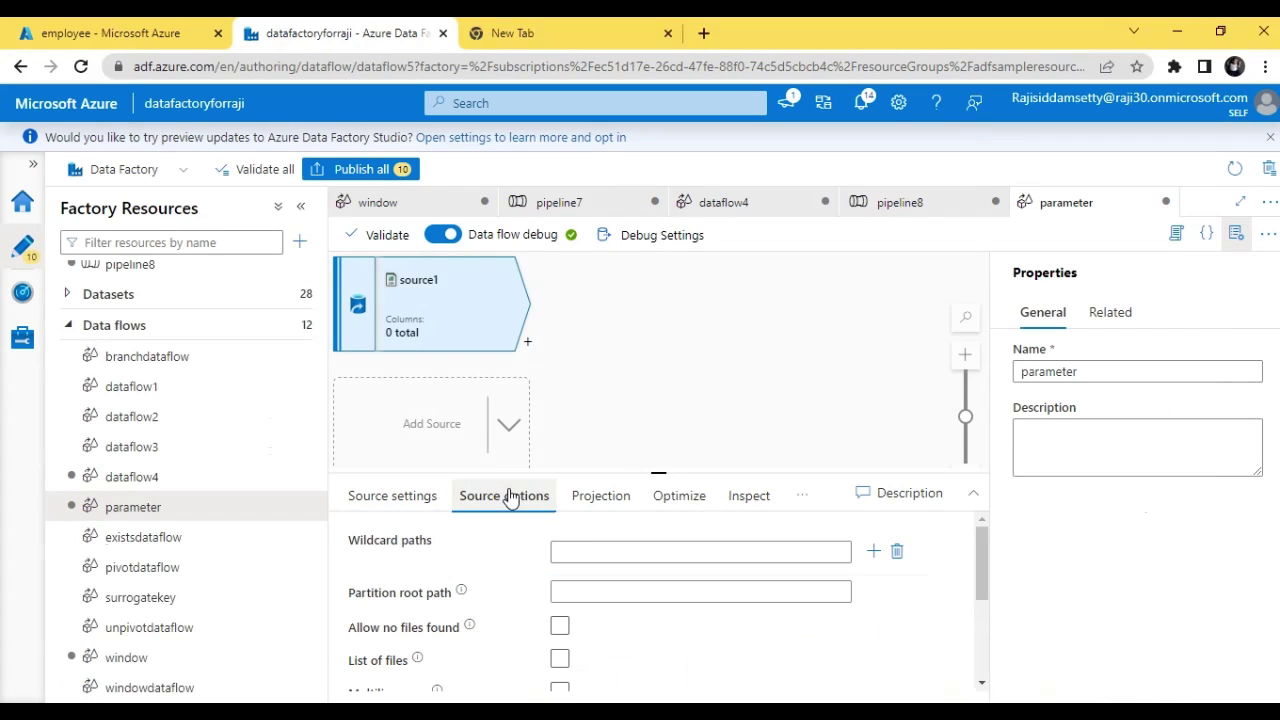
pyautogui.click(588, 505)
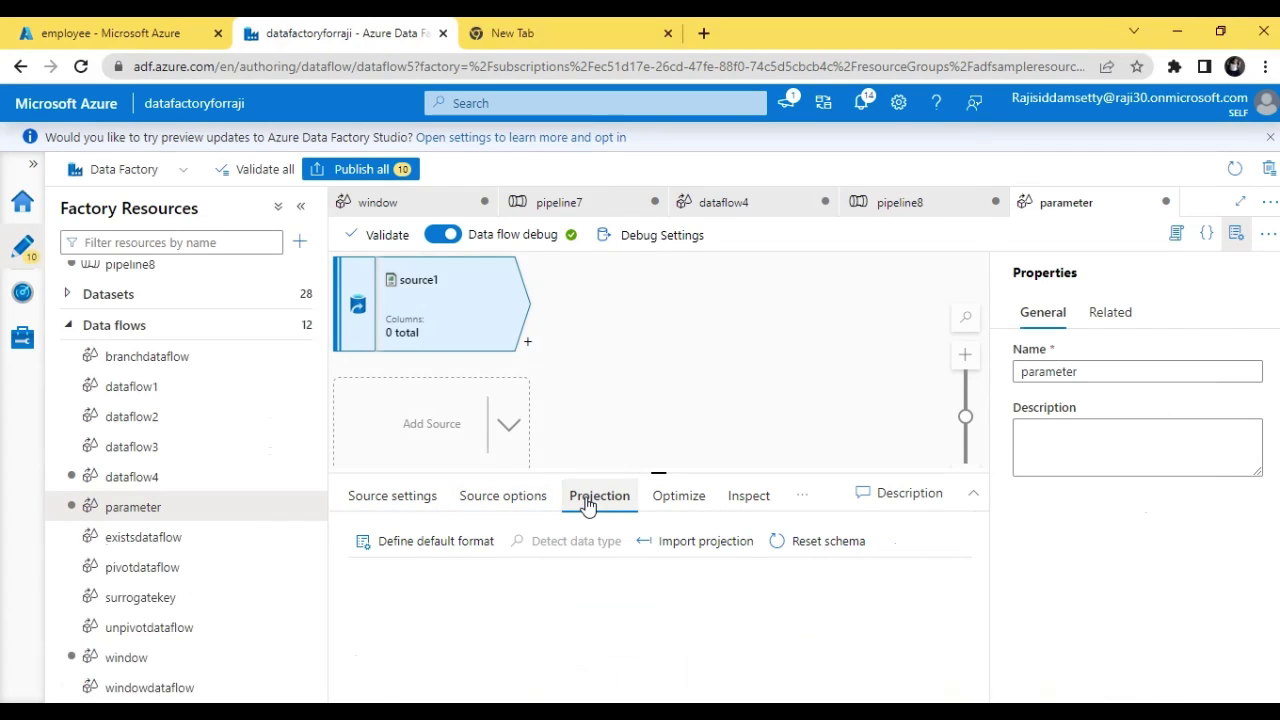
pyautogui.click(377, 498)
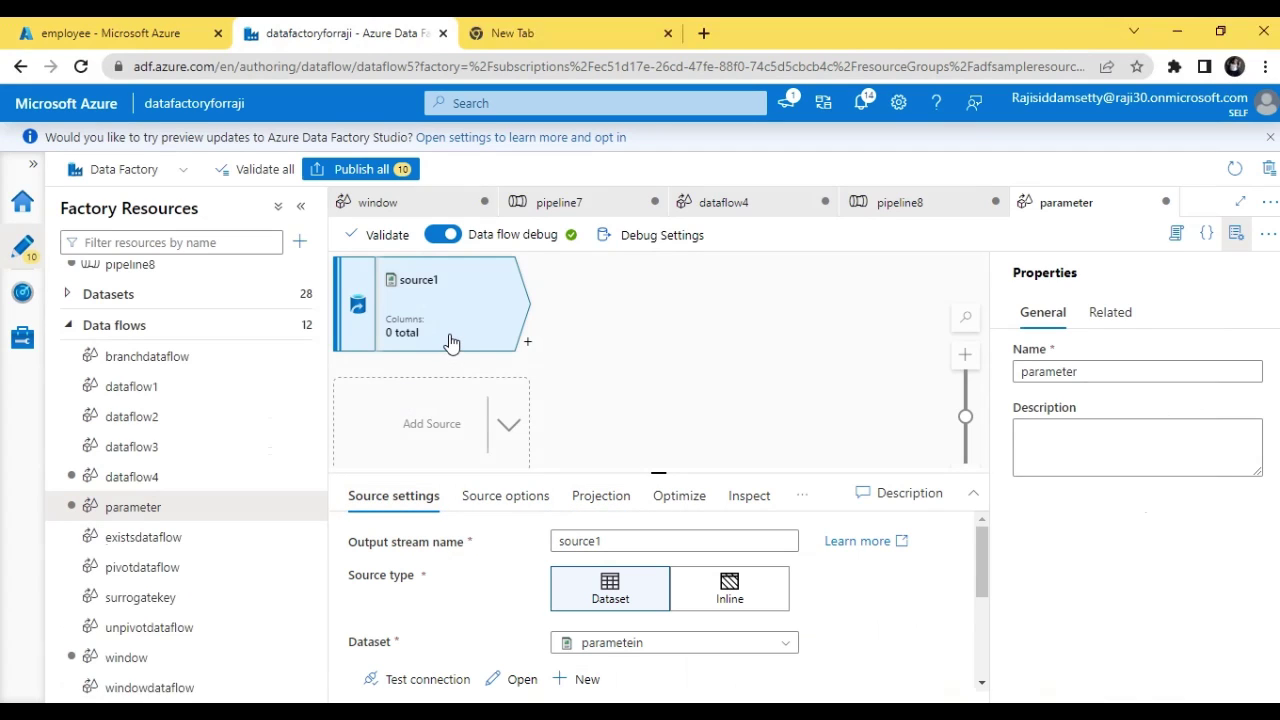
# Change source1's dataset to the existing dataset in.
pyautogui.click(778, 643)
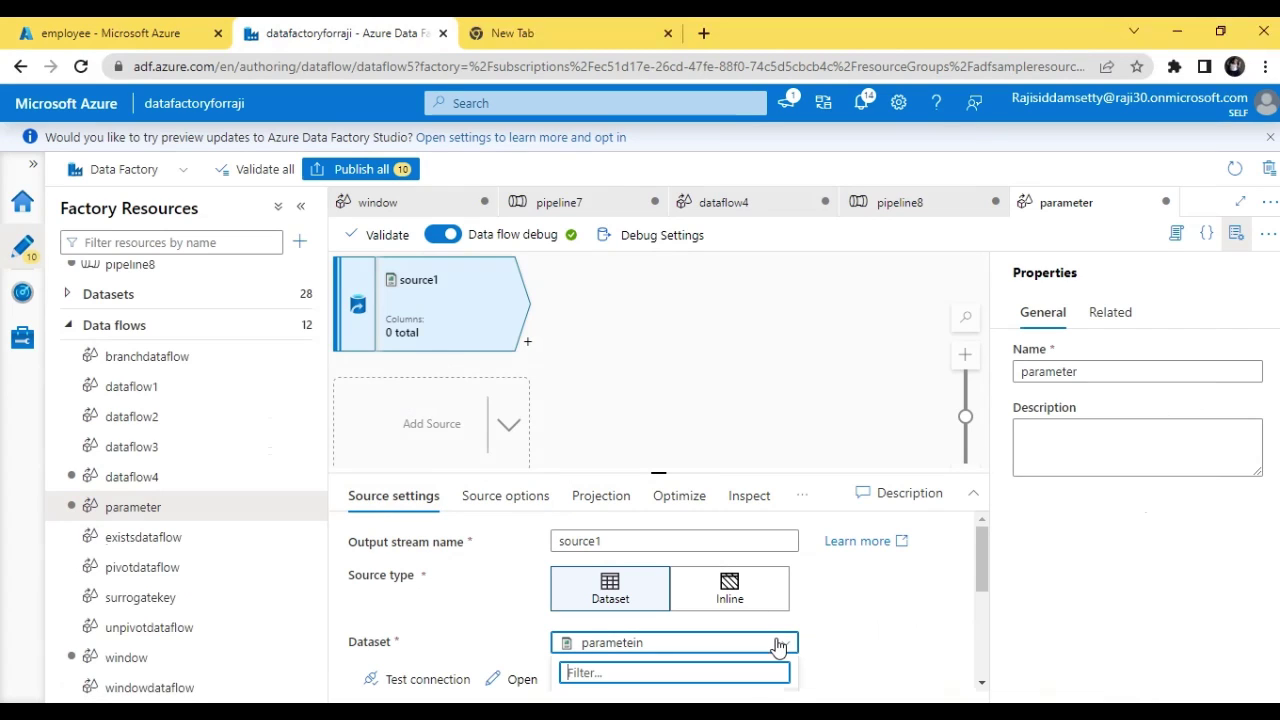
pyautogui.moveTo(983, 558)
pyautogui.mouseDown()
pyautogui.moveTo(983, 596)
pyautogui.moveTo(983, 576)
pyautogui.mouseUp()
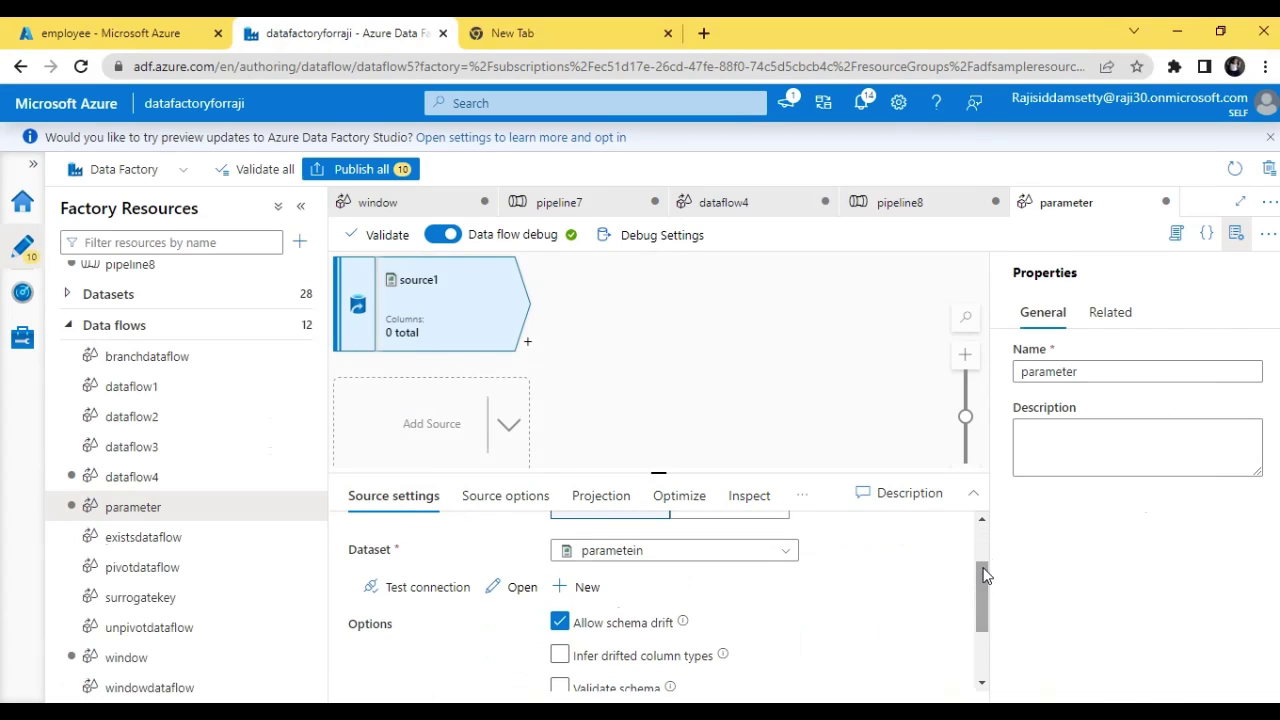
pyautogui.click(760, 552)
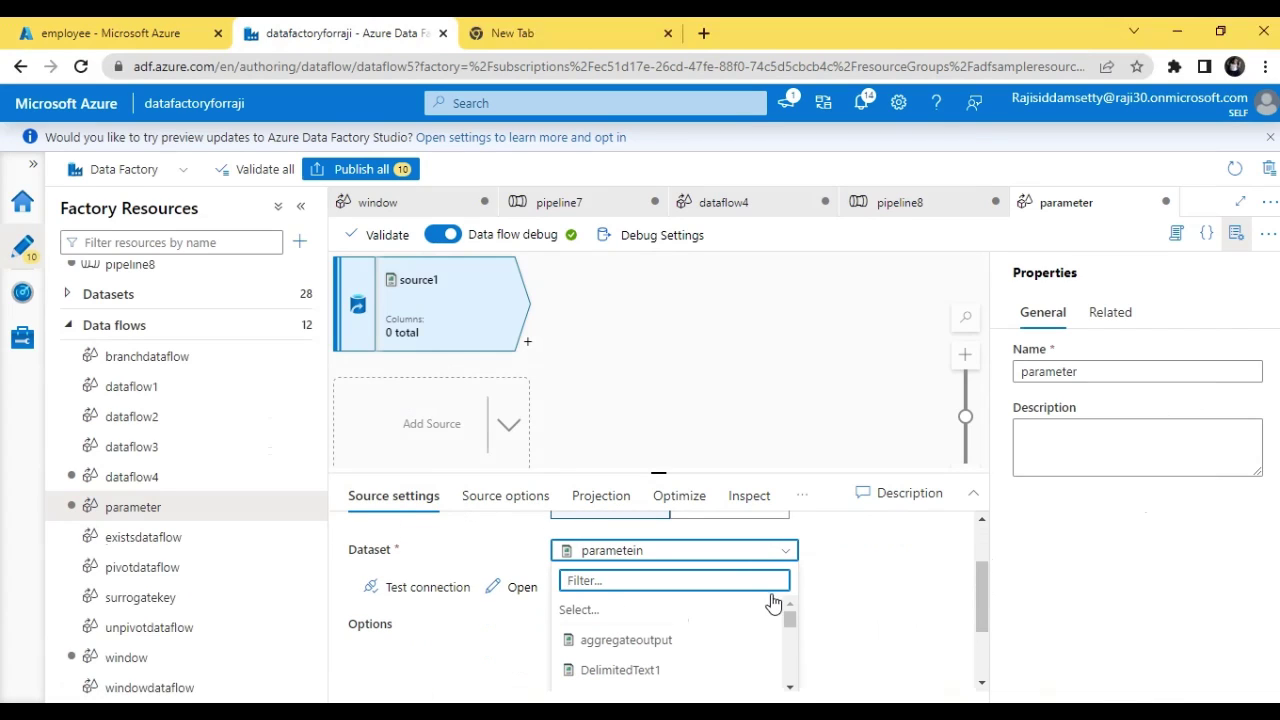
pyautogui.moveTo(791, 624); pyautogui.dragTo(790, 649)
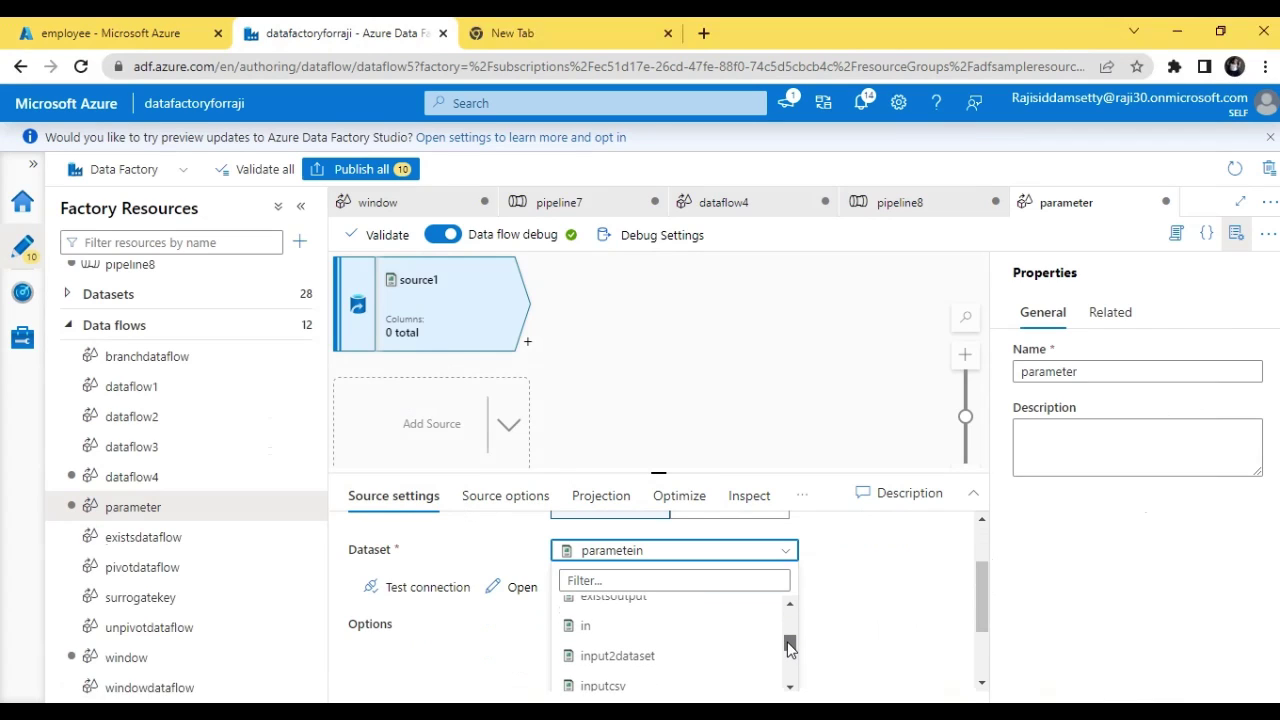
pyautogui.click(706, 622)
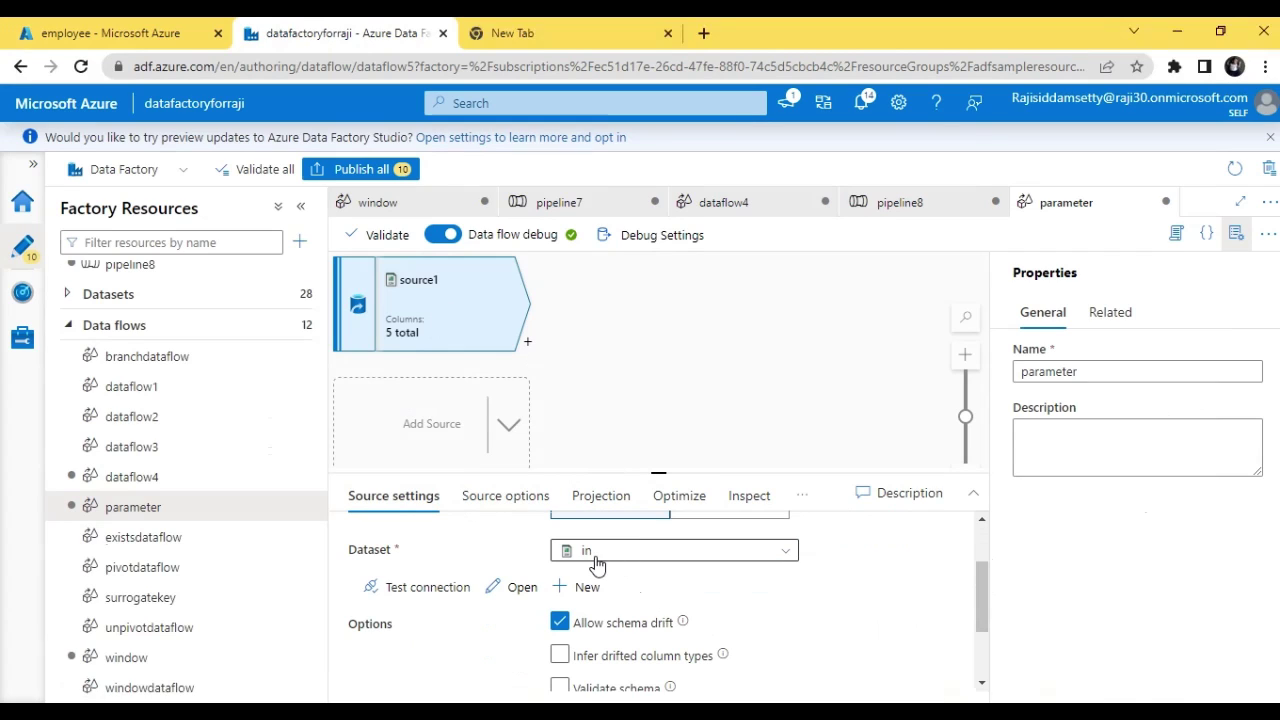
pyautogui.click(563, 562)
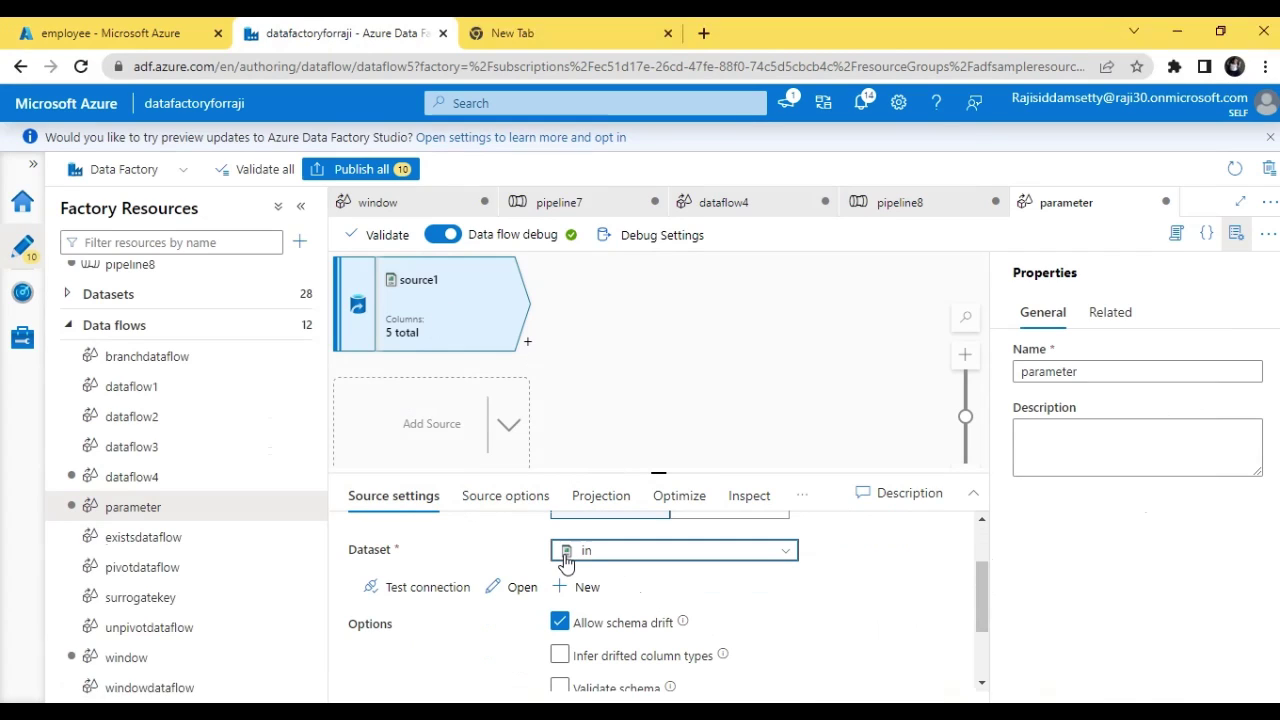
pyautogui.click(410, 297)
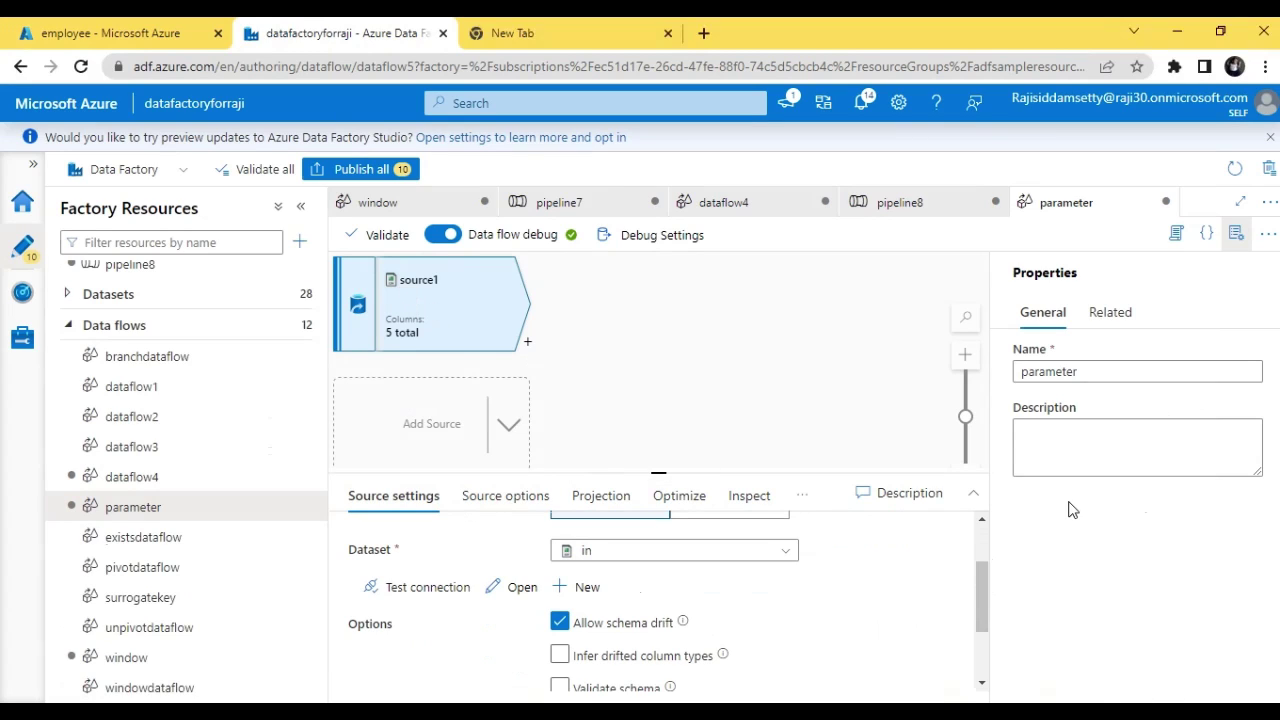
pyautogui.scroll(2, 986, 594)
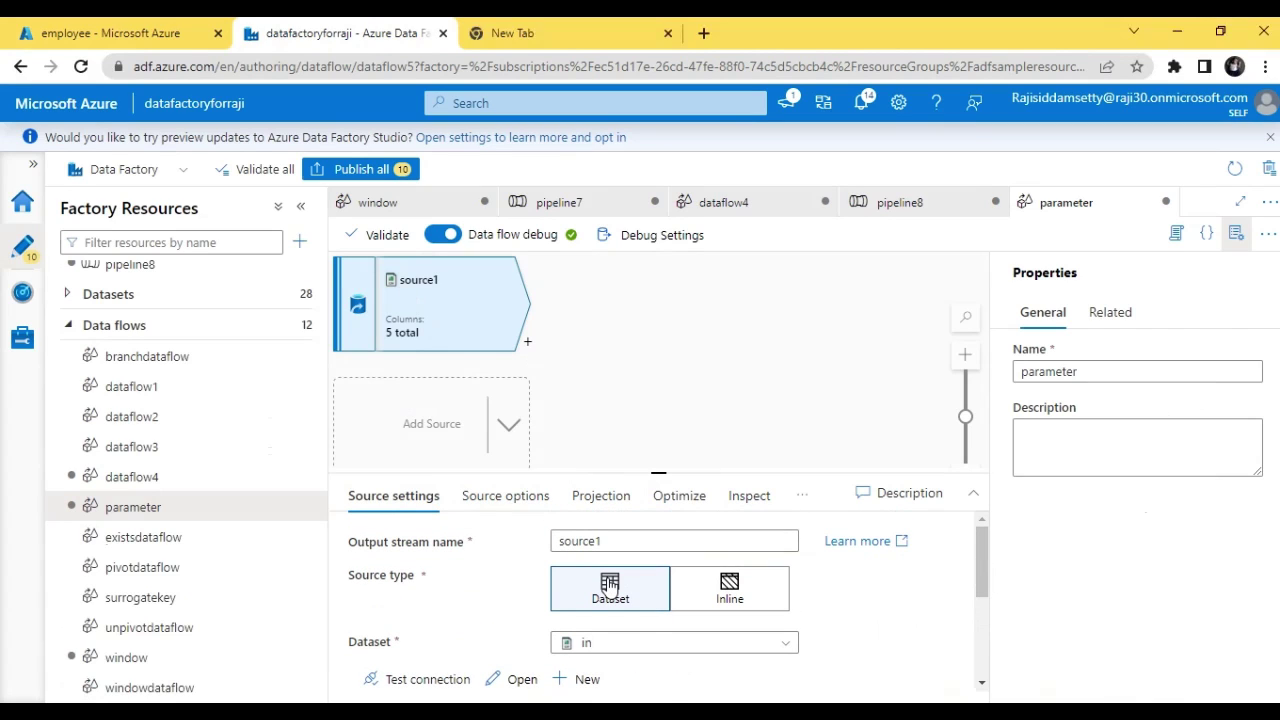
pyautogui.click(607, 648)
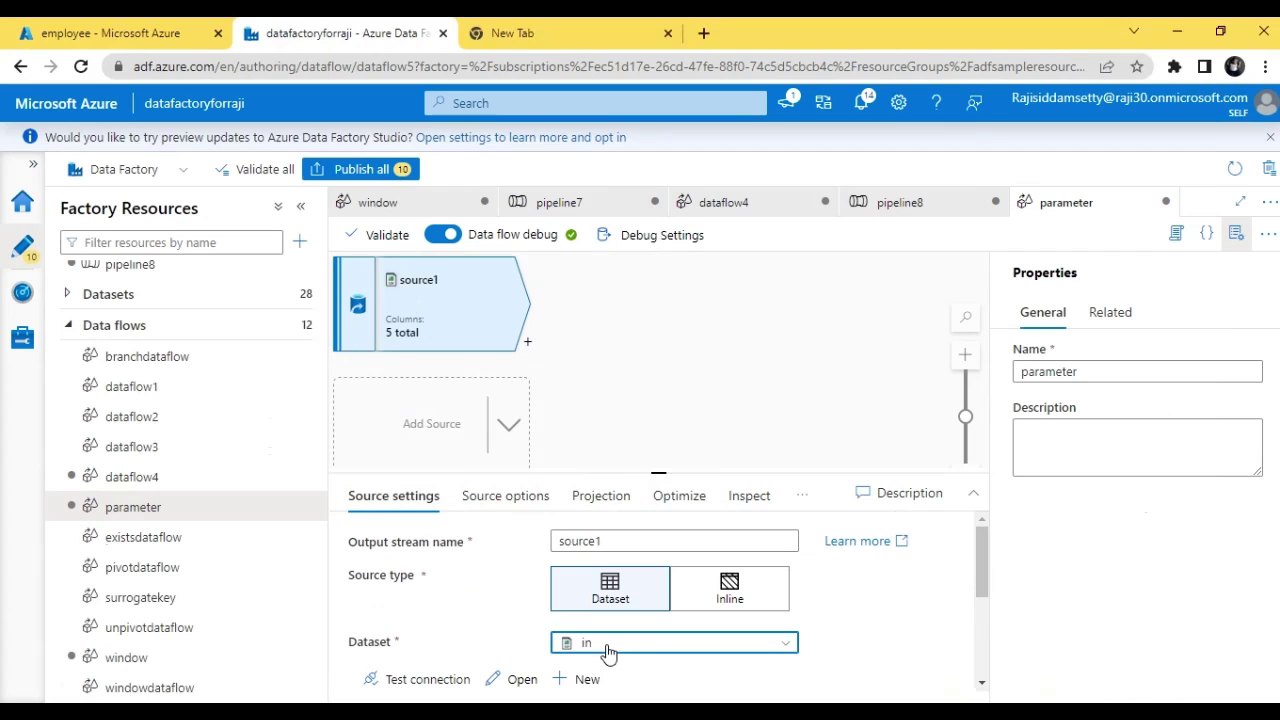
pyautogui.click(830, 584)
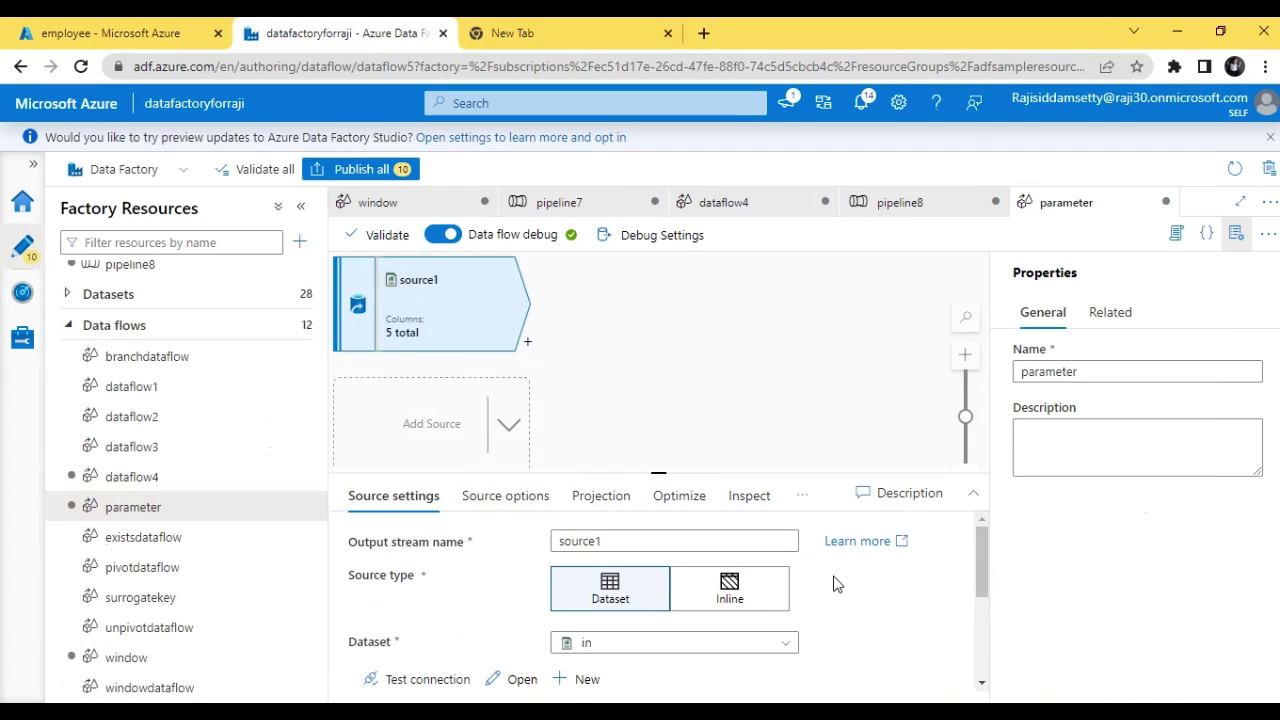
# Add a Filter transformation directly after source1.
pyautogui.click(527, 346)
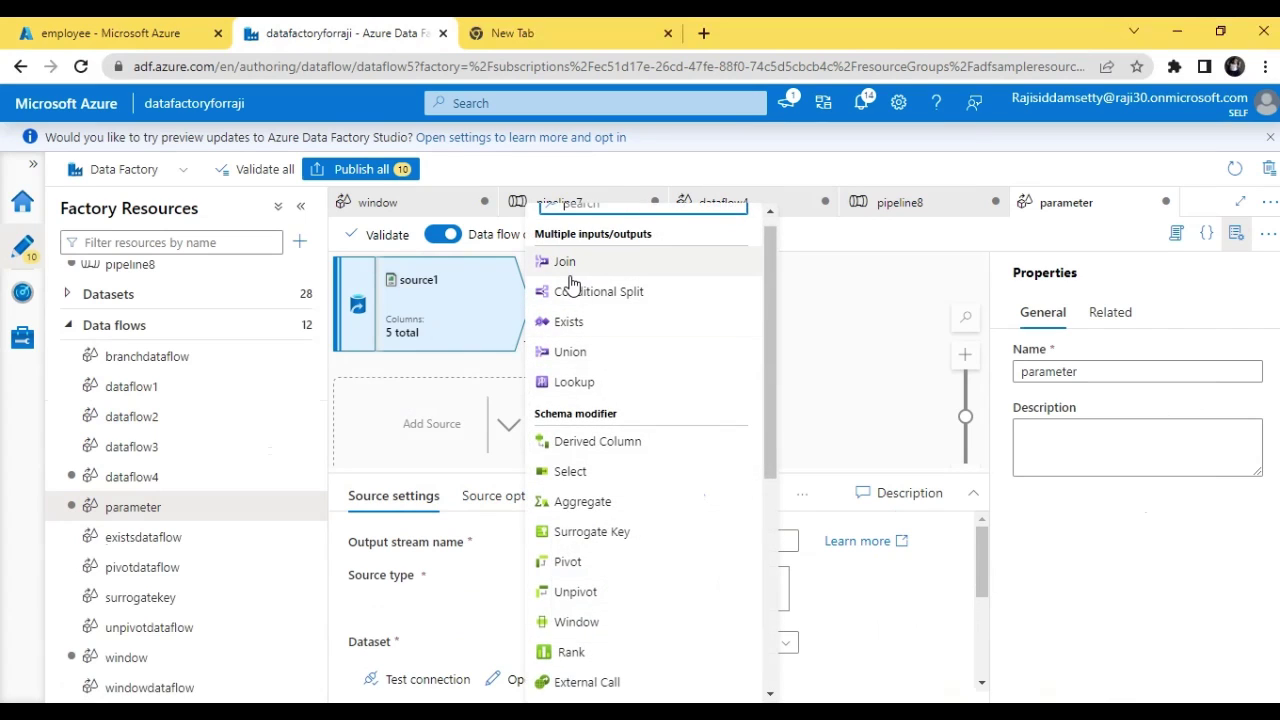
pyautogui.write('fil')
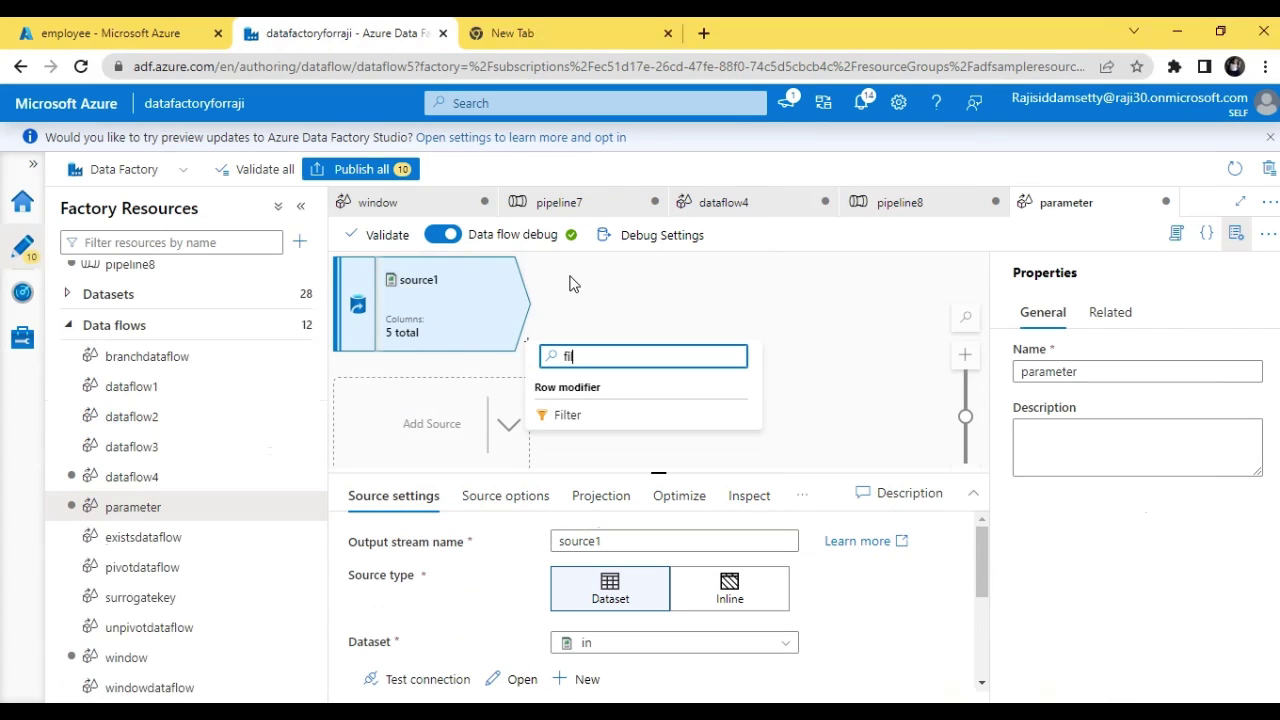
pyautogui.click(559, 427)
pyautogui.click(559, 418)
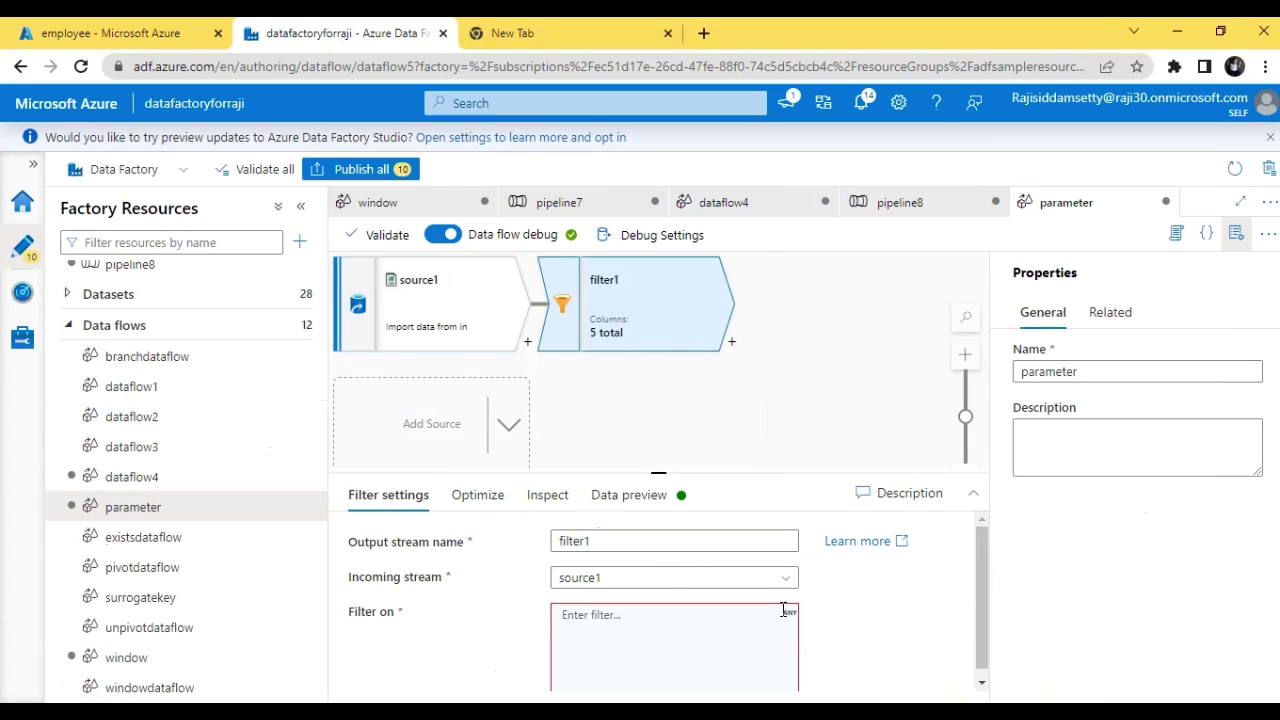
# Build filter1's condition as {department id}== 'hr' in the expression builder and save it.
pyautogui.click(784, 610)
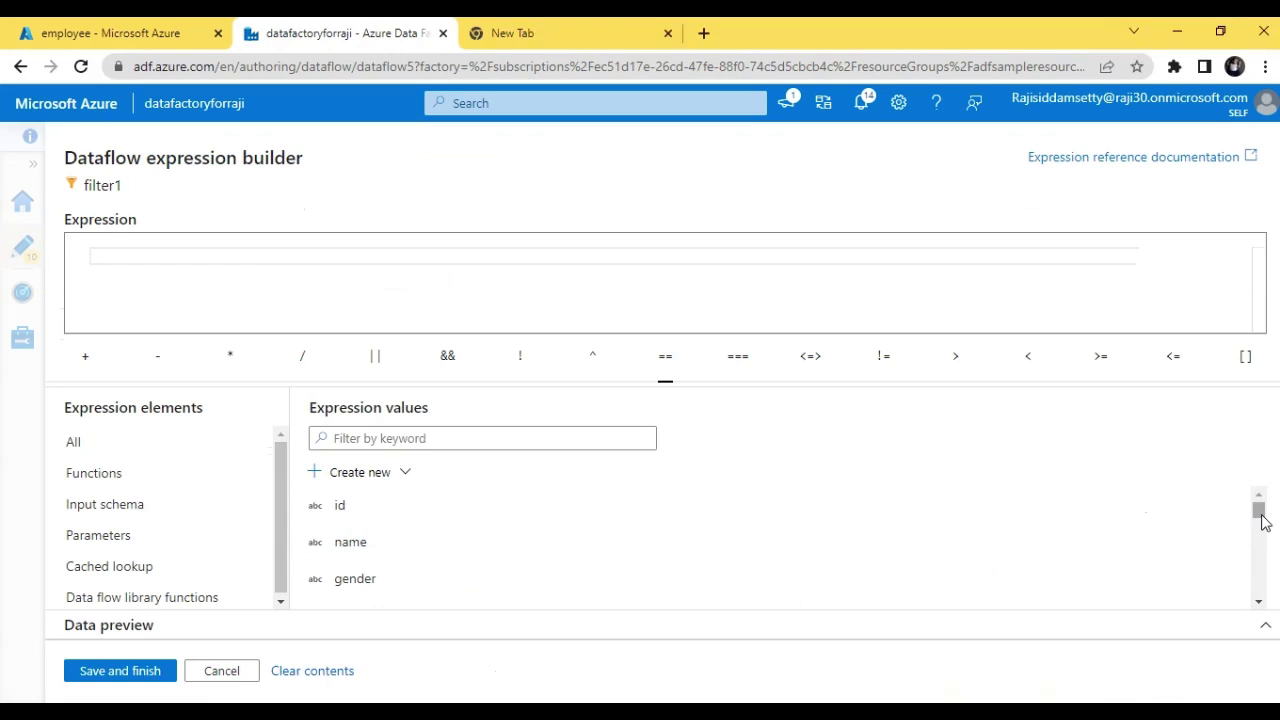
pyautogui.moveTo(1262, 522)
pyautogui.mouseDown()
pyautogui.moveTo(1262, 533)
pyautogui.moveTo(1265, 520)
pyautogui.mouseUp()
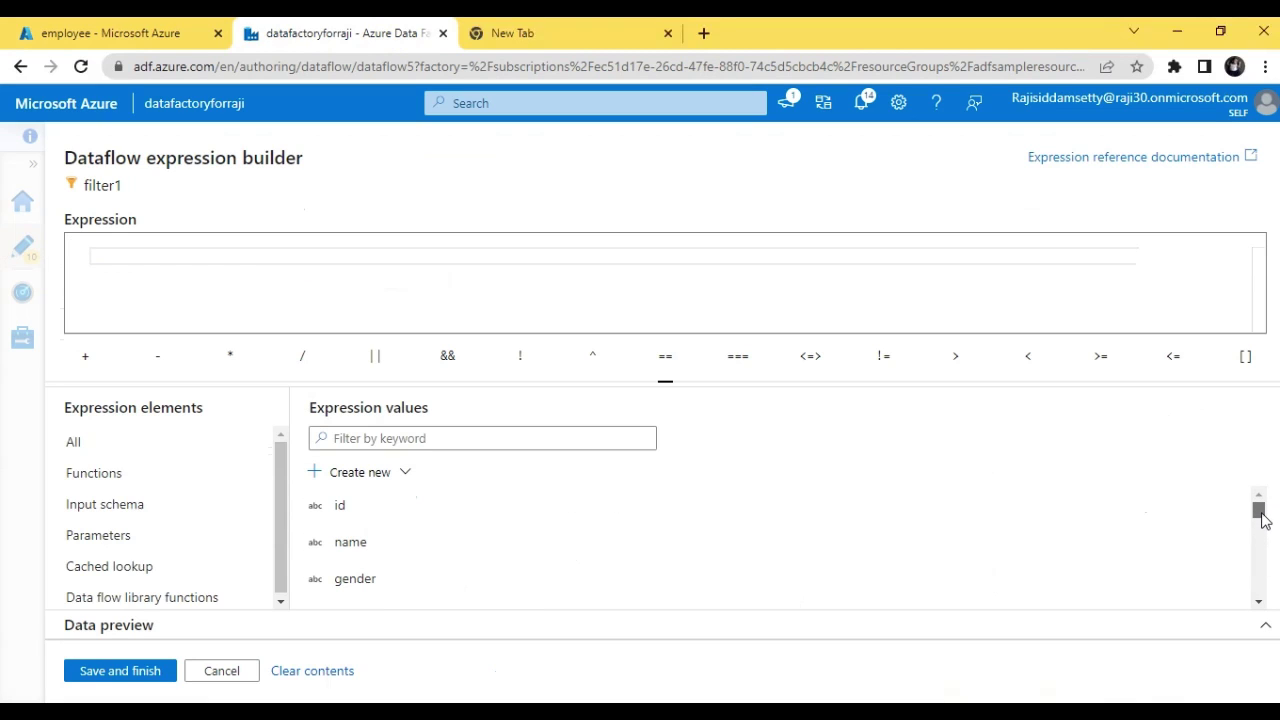
pyautogui.click(1258, 603)
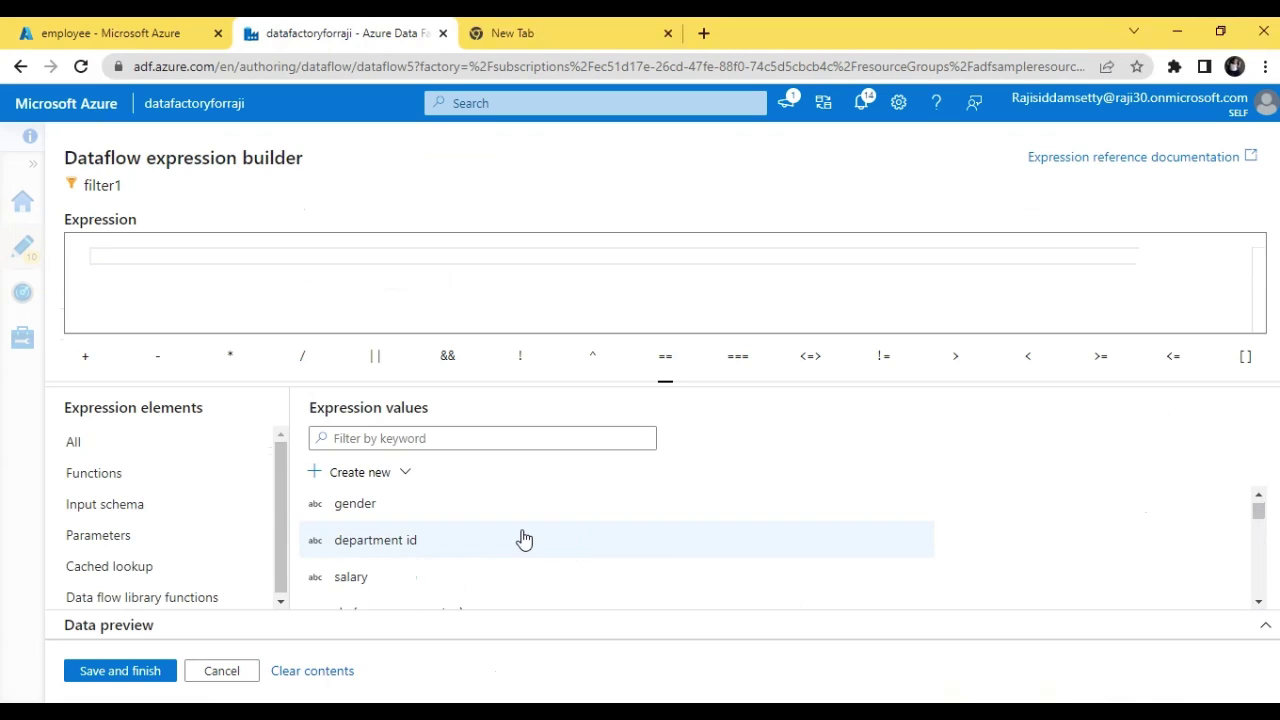
pyautogui.click(522, 538)
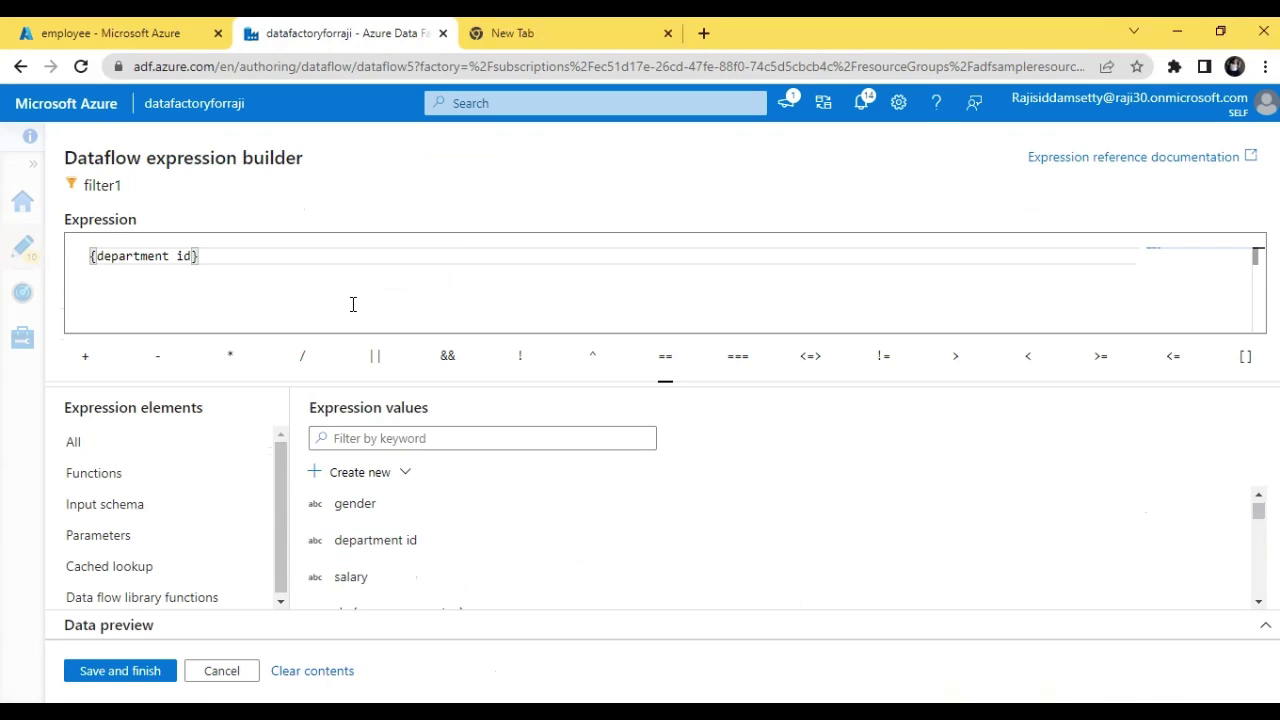
pyautogui.write("== 'hr")
pyautogui.click(116, 670)
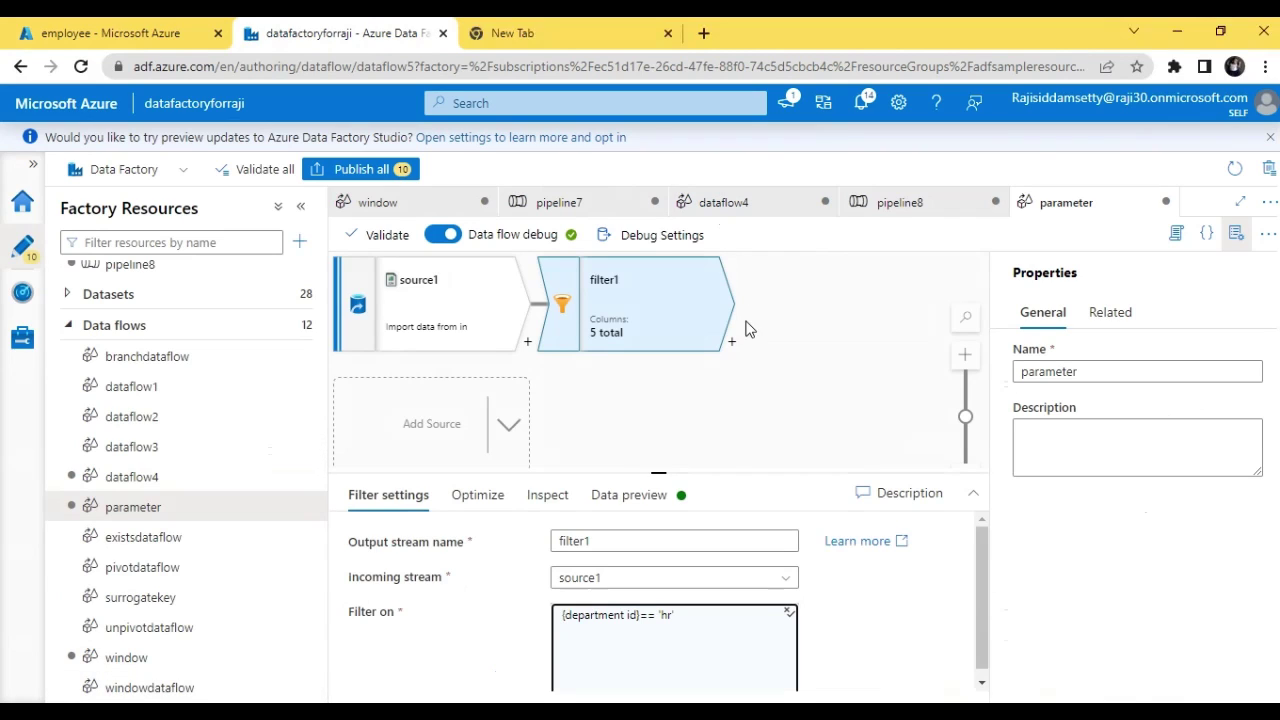
# Load the data preview for filter1 and look through all the filtered employee rows.
pyautogui.click(658, 506)
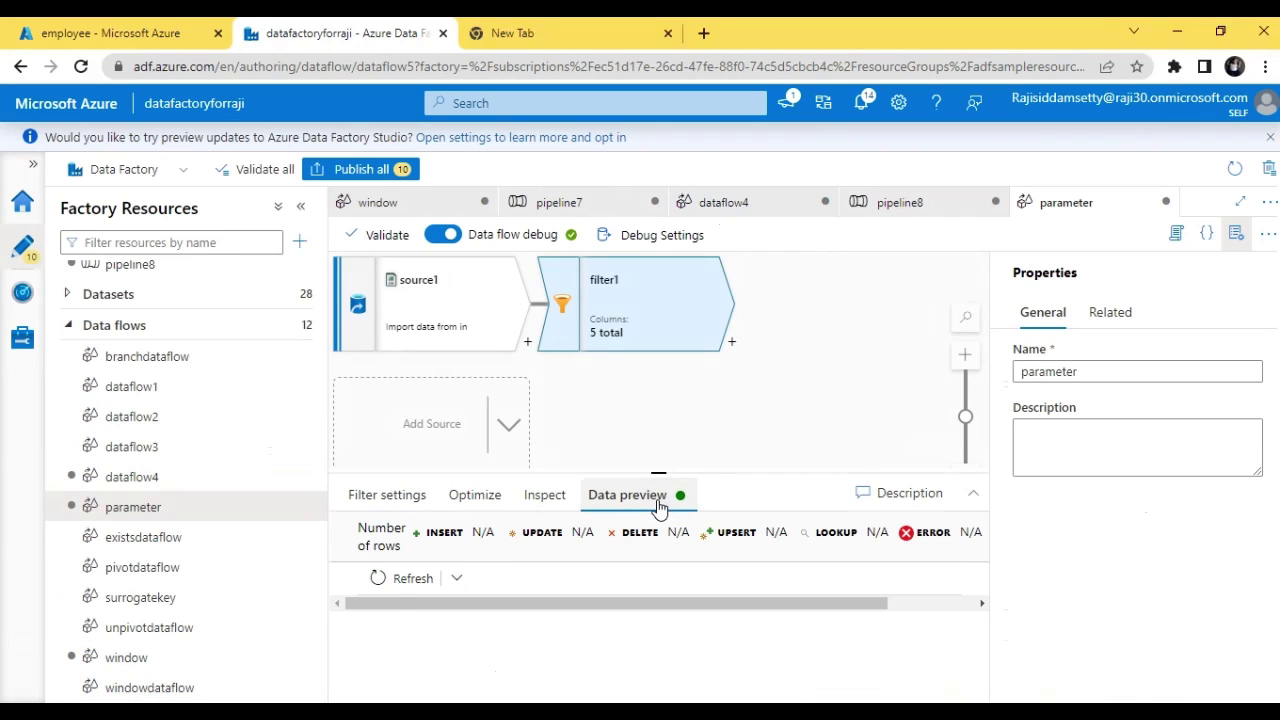
pyautogui.click(380, 578)
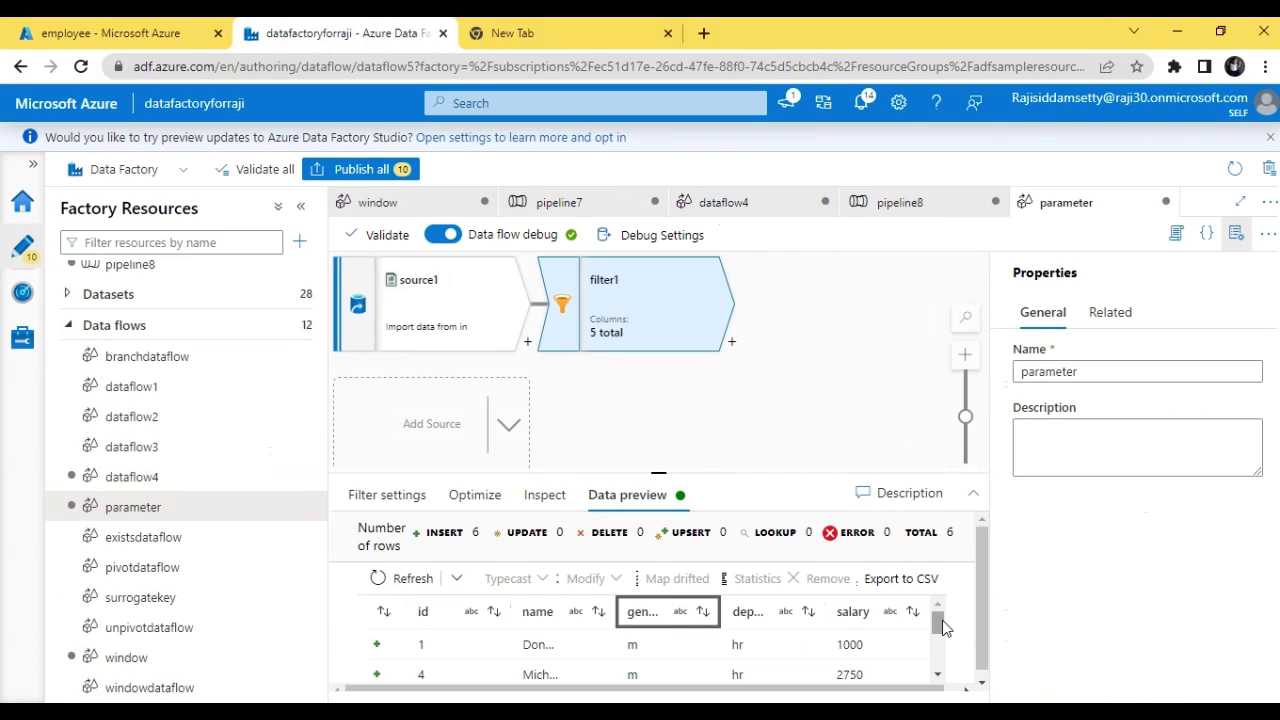
pyautogui.moveTo(943, 626); pyautogui.dragTo(940, 648)
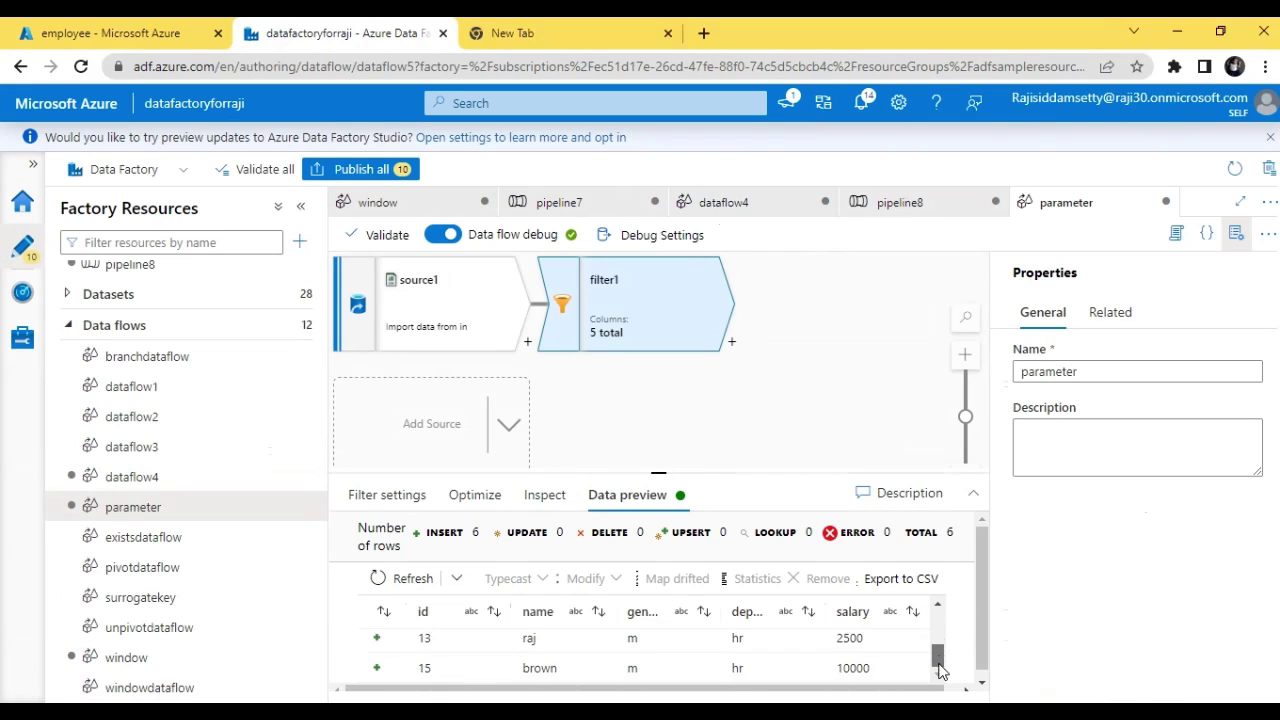
pyautogui.moveTo(938, 664); pyautogui.dragTo(937, 660)
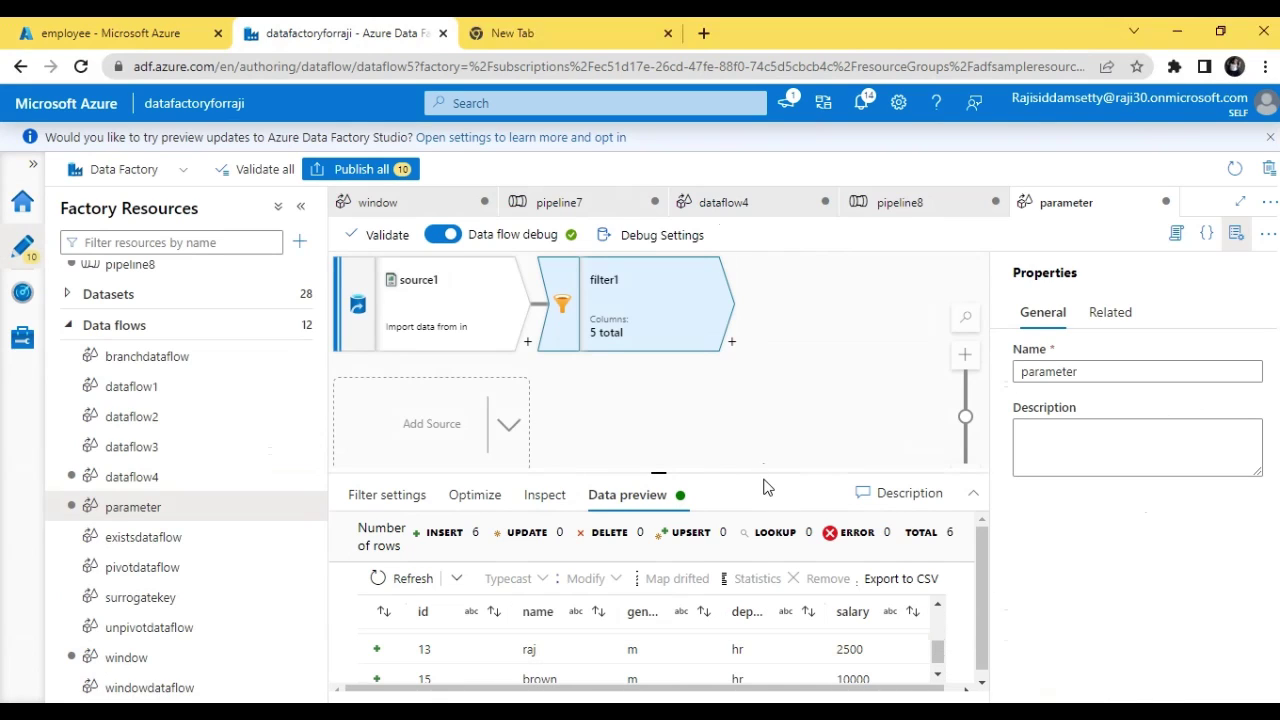
pyautogui.moveTo(763, 475); pyautogui.dragTo(765, 418)
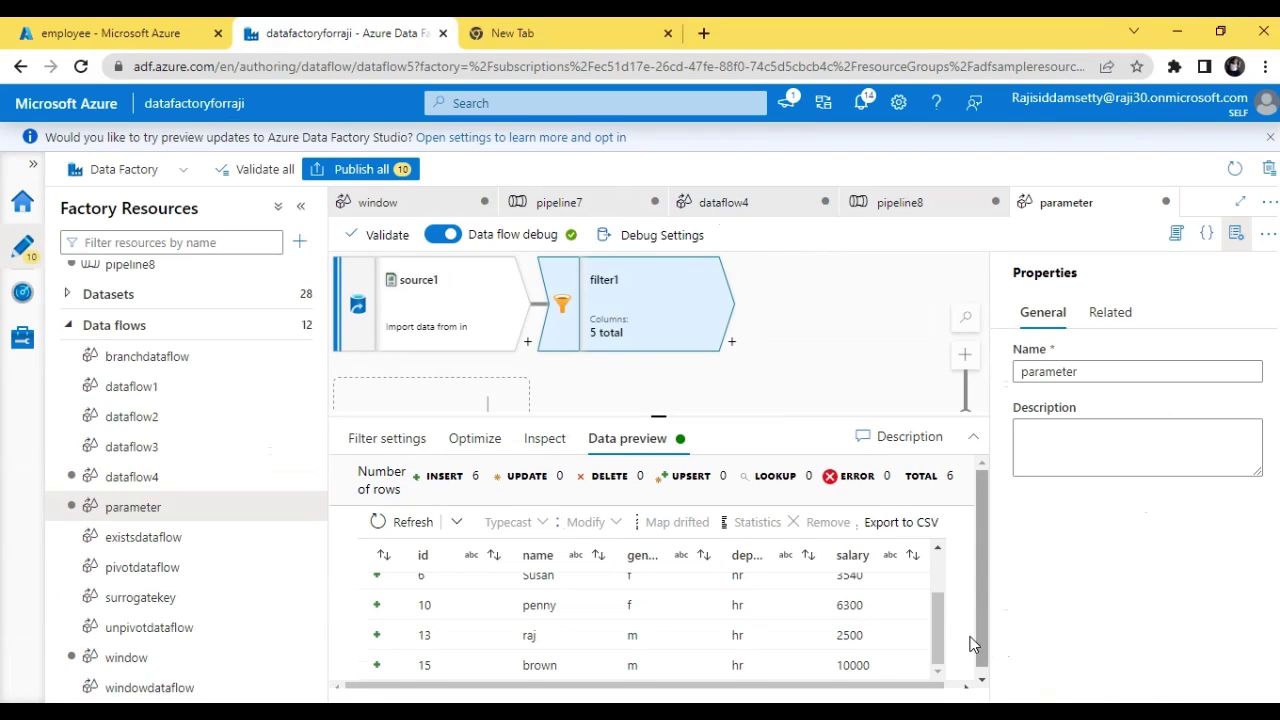
pyautogui.moveTo(937, 640)
pyautogui.mouseDown()
pyautogui.moveTo(934, 585)
pyautogui.moveTo(934, 630)
pyautogui.mouseUp()
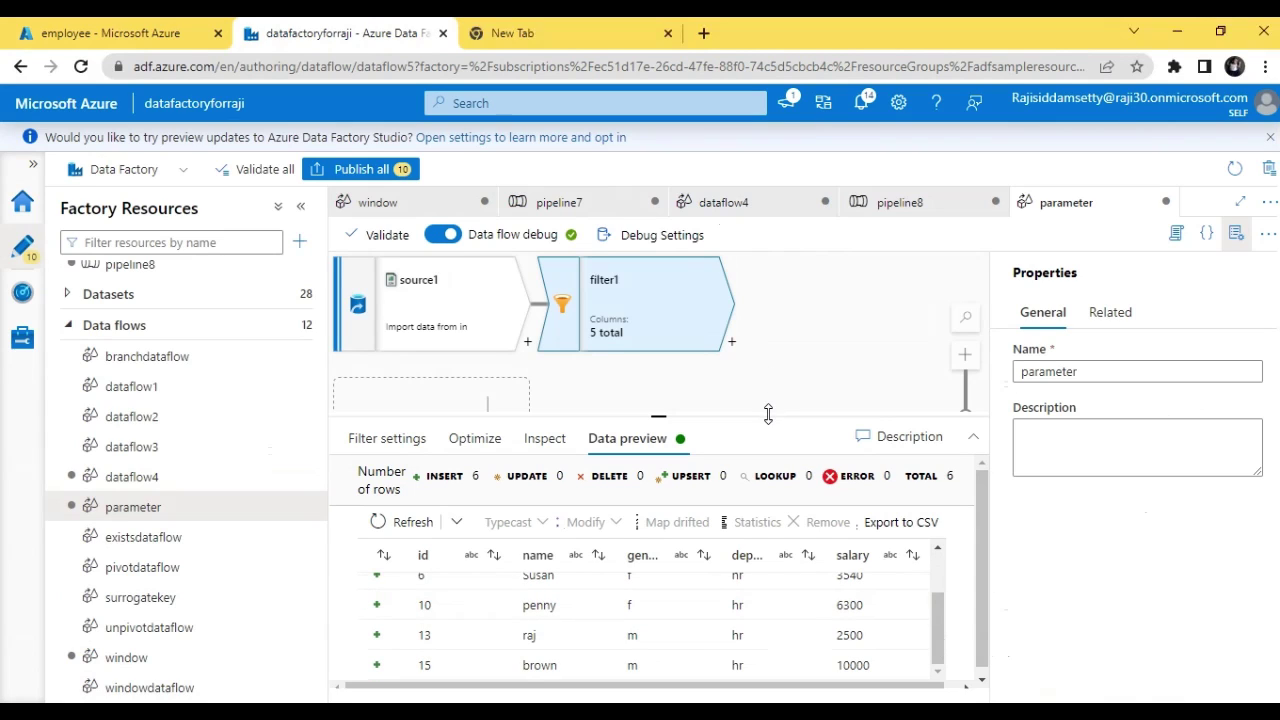
pyautogui.moveTo(766, 414); pyautogui.dragTo(767, 471)
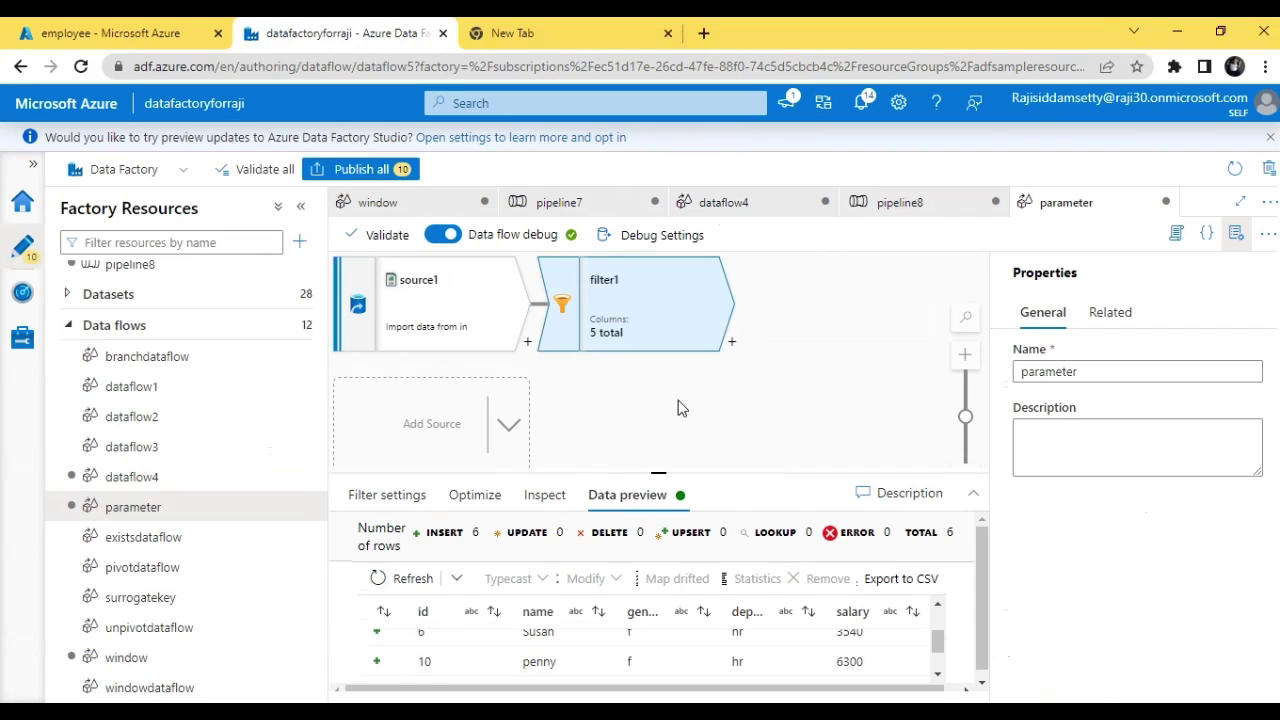
# Add a string parameter named dep to the data flow.
pyautogui.click(650, 412)
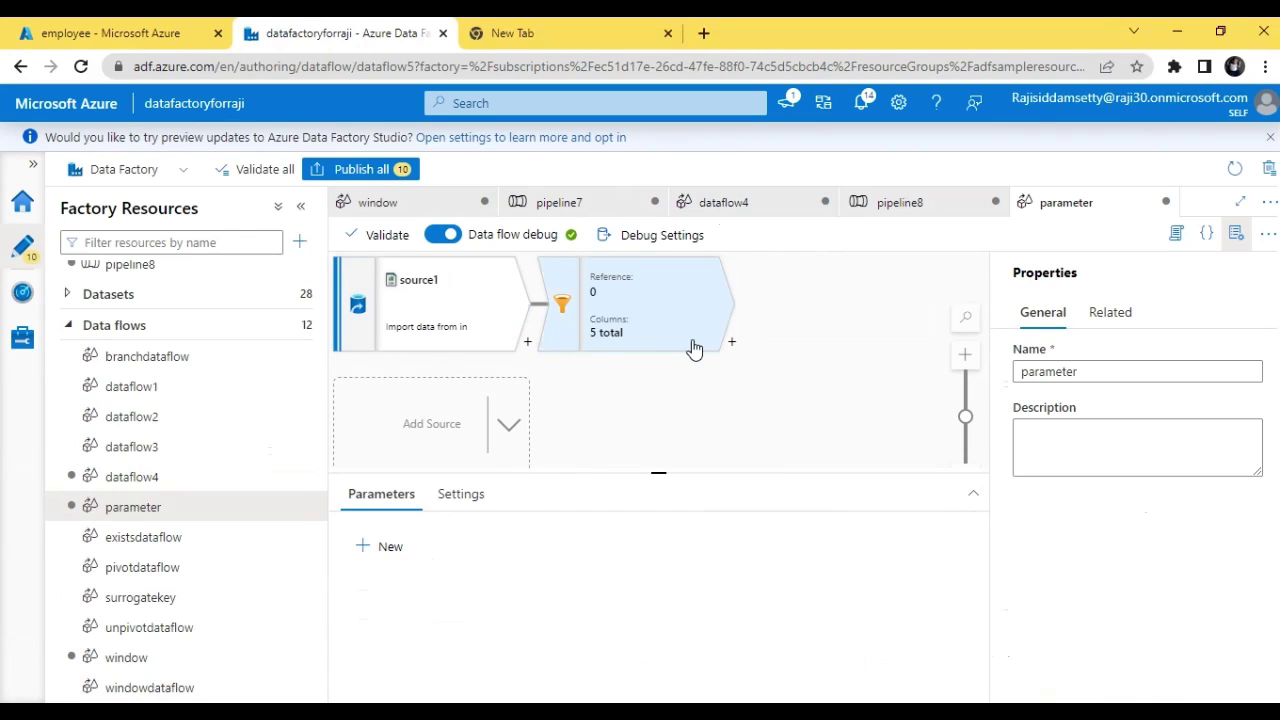
pyautogui.click(389, 556)
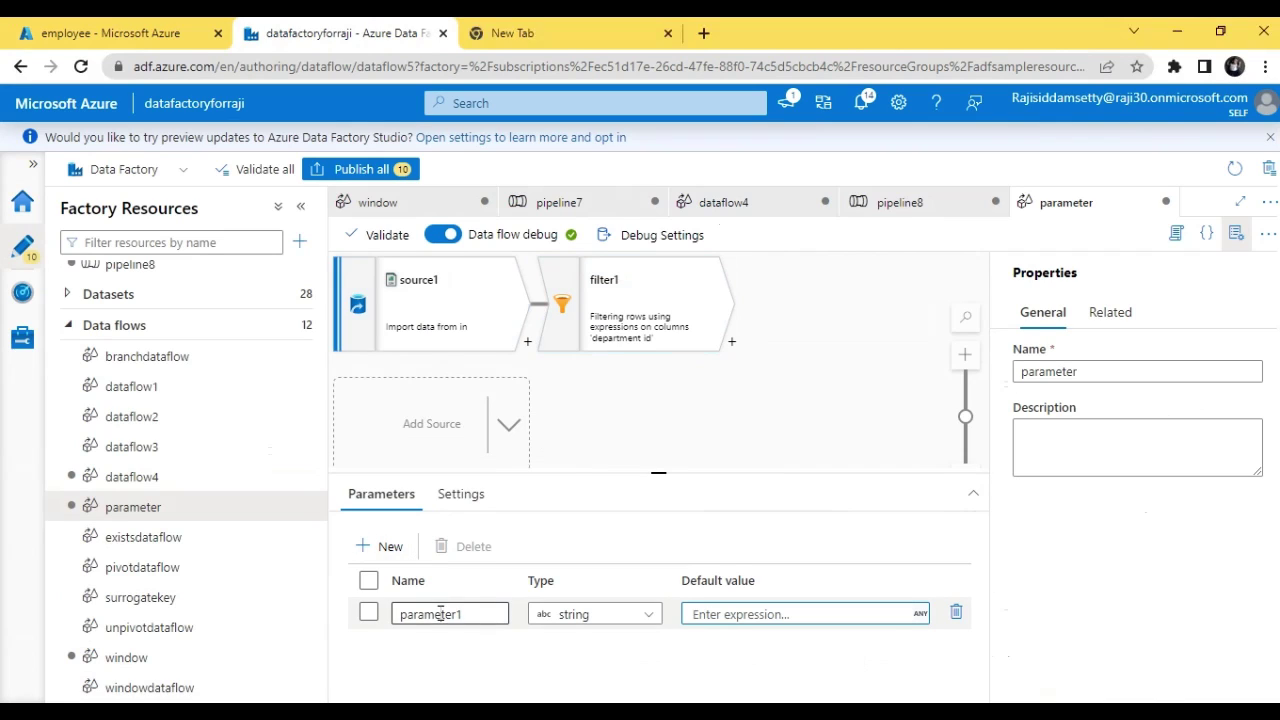
pyautogui.click(487, 614)
pyautogui.doubleClick(481, 614)
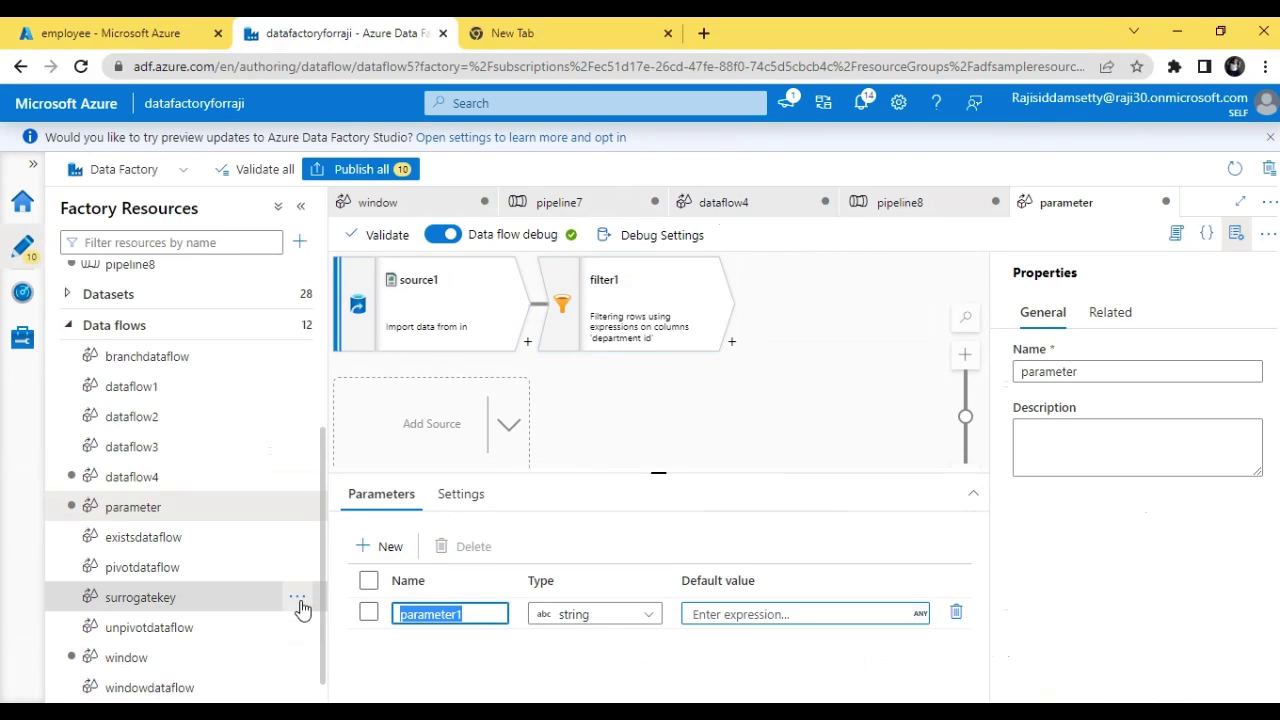
pyautogui.write('dep')
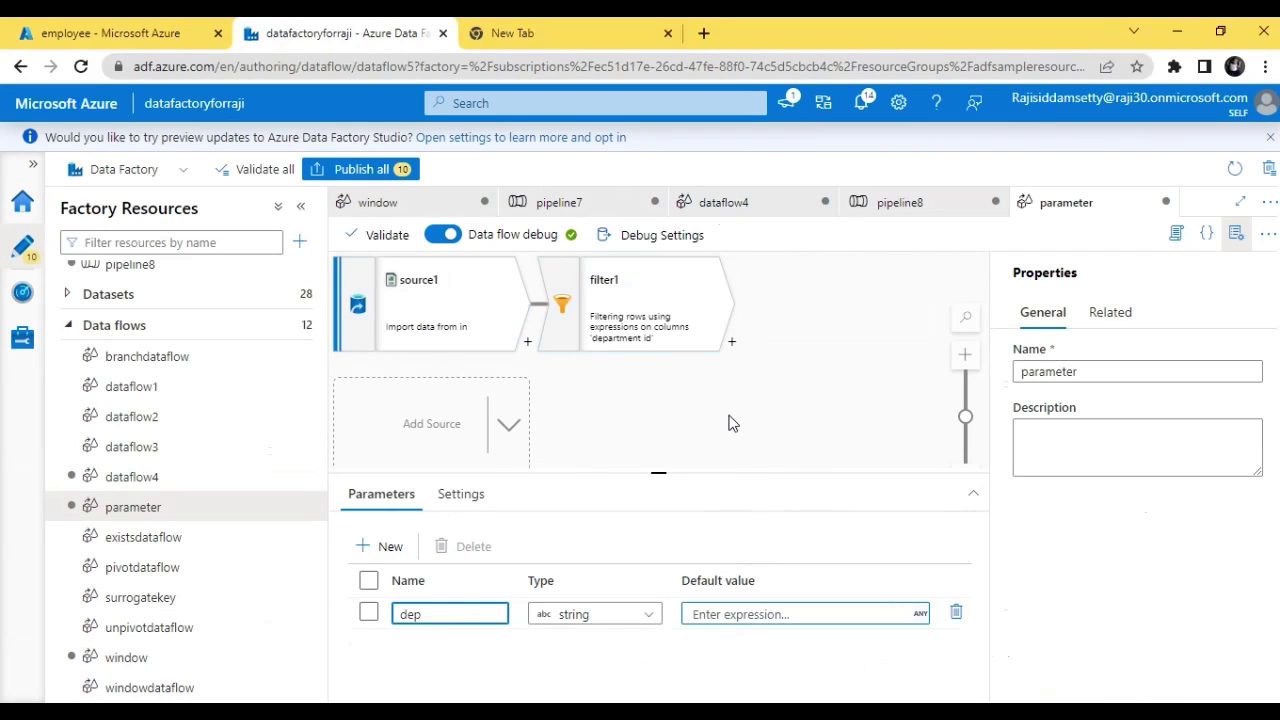
# Clear the existing filter condition from filter1's settings.
pyautogui.click(672, 314)
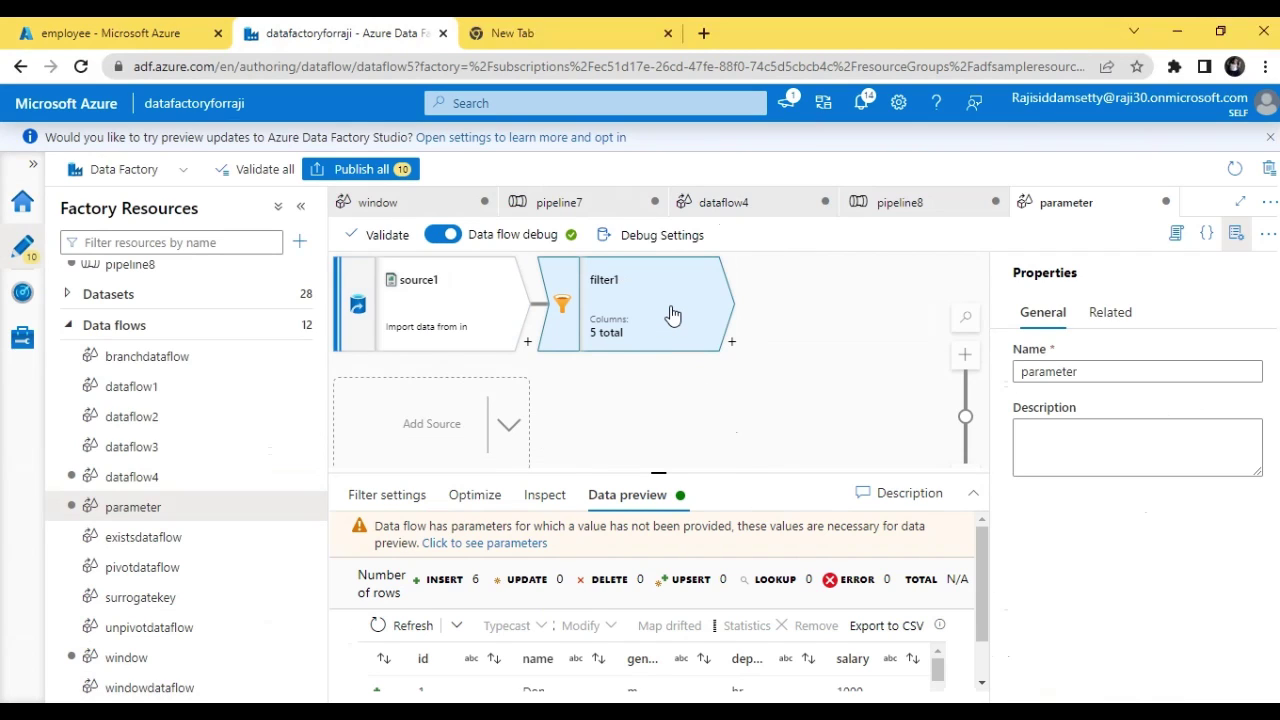
pyautogui.click(396, 492)
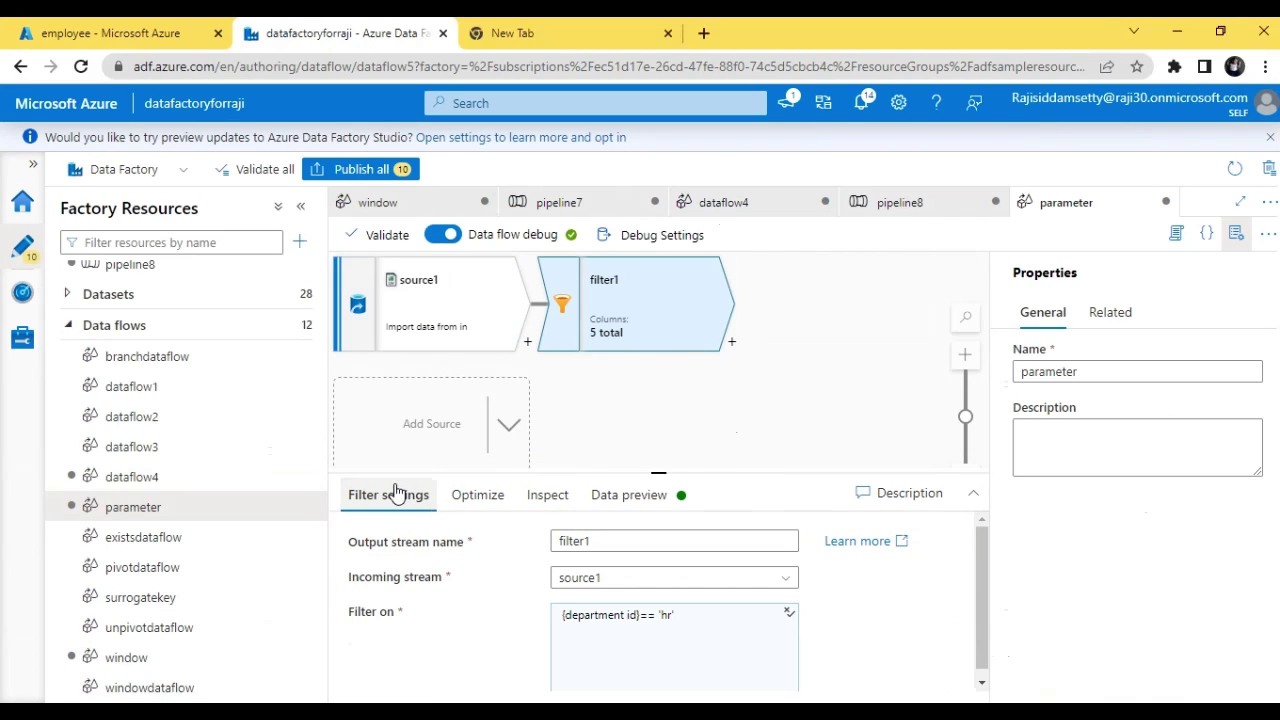
pyautogui.click(693, 615)
pyautogui.write("'")
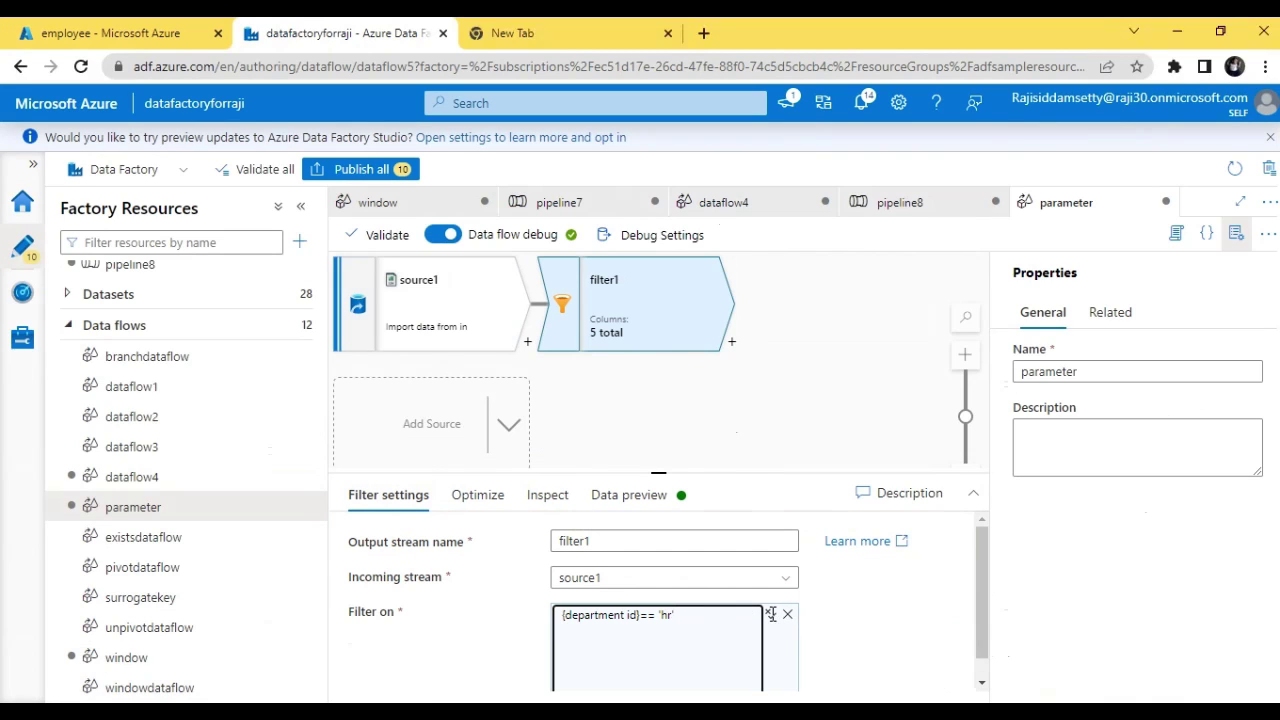
pyautogui.click(785, 616)
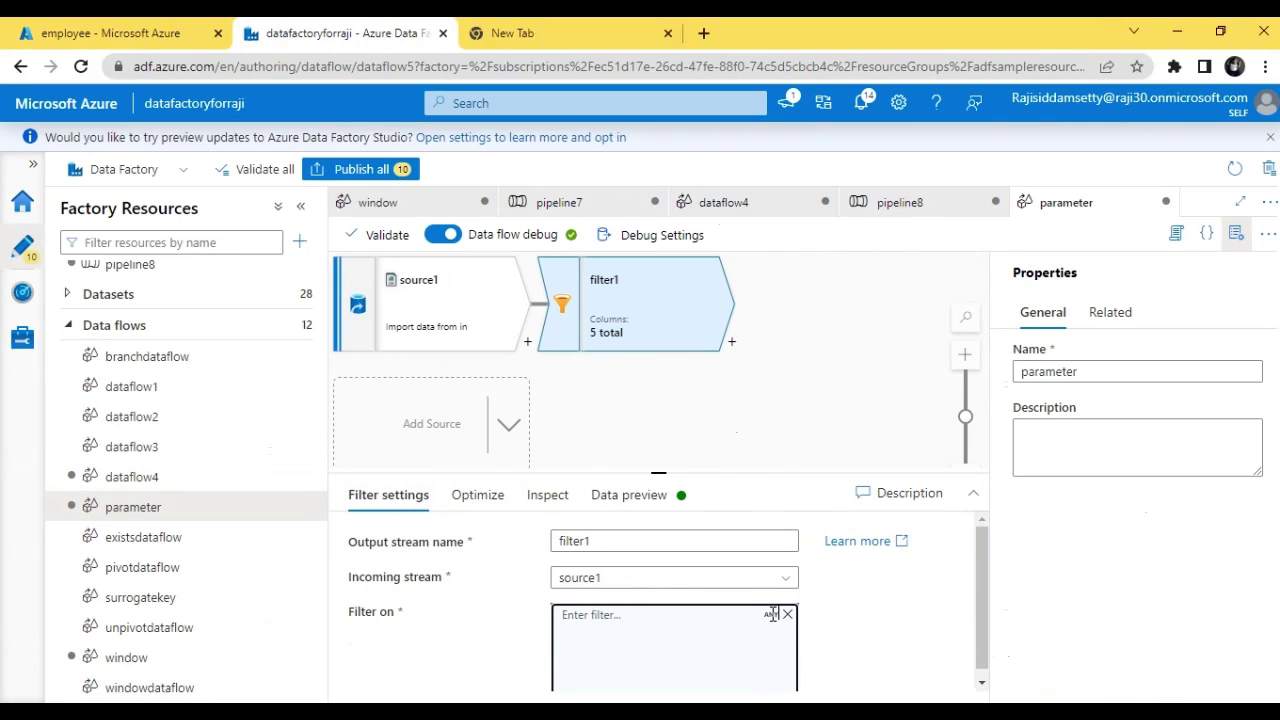
# Set filter1's condition to {department id}==$dep in the expression builder, using the input column and the dep parameter, and save it.
pyautogui.click(775, 616)
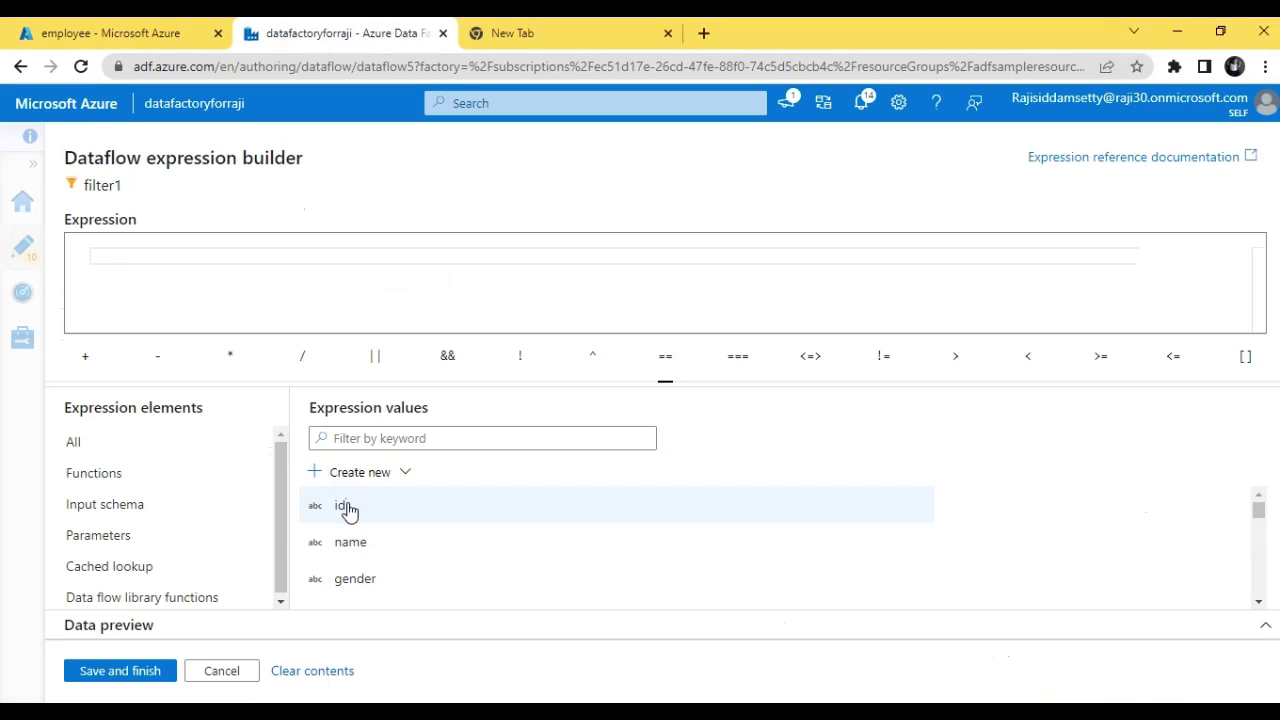
pyautogui.click(84, 506)
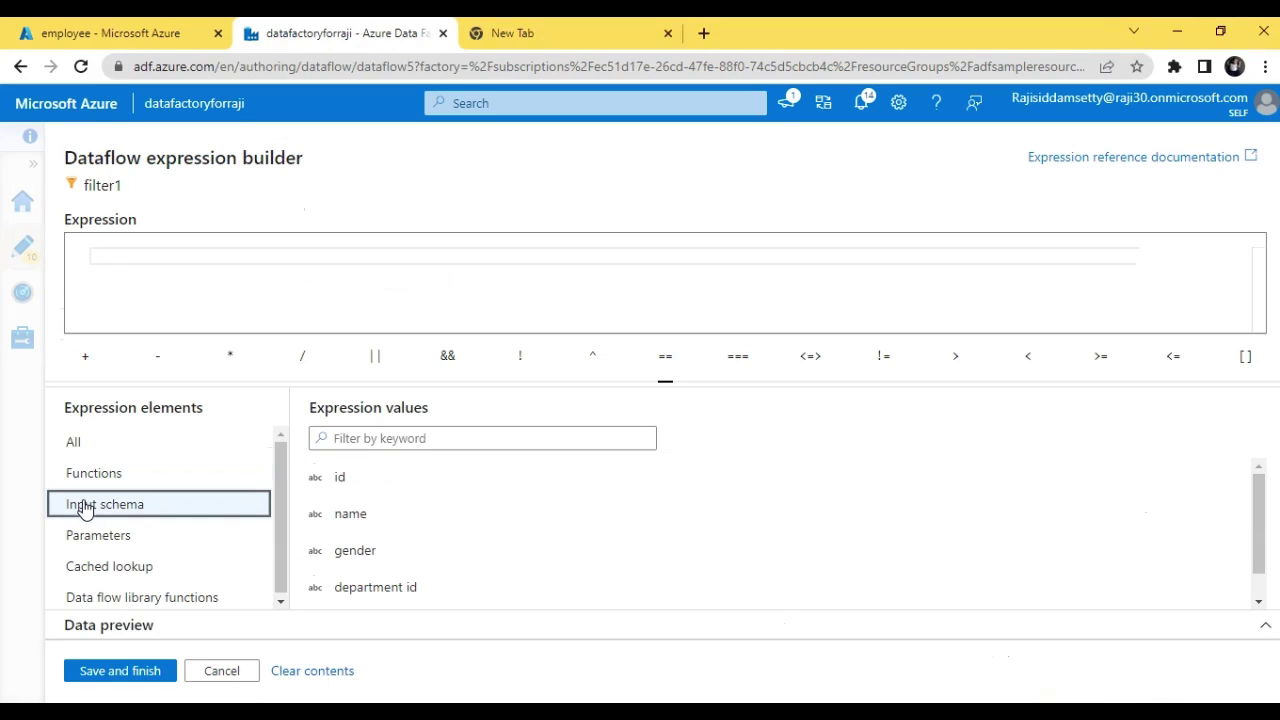
pyautogui.click(369, 588)
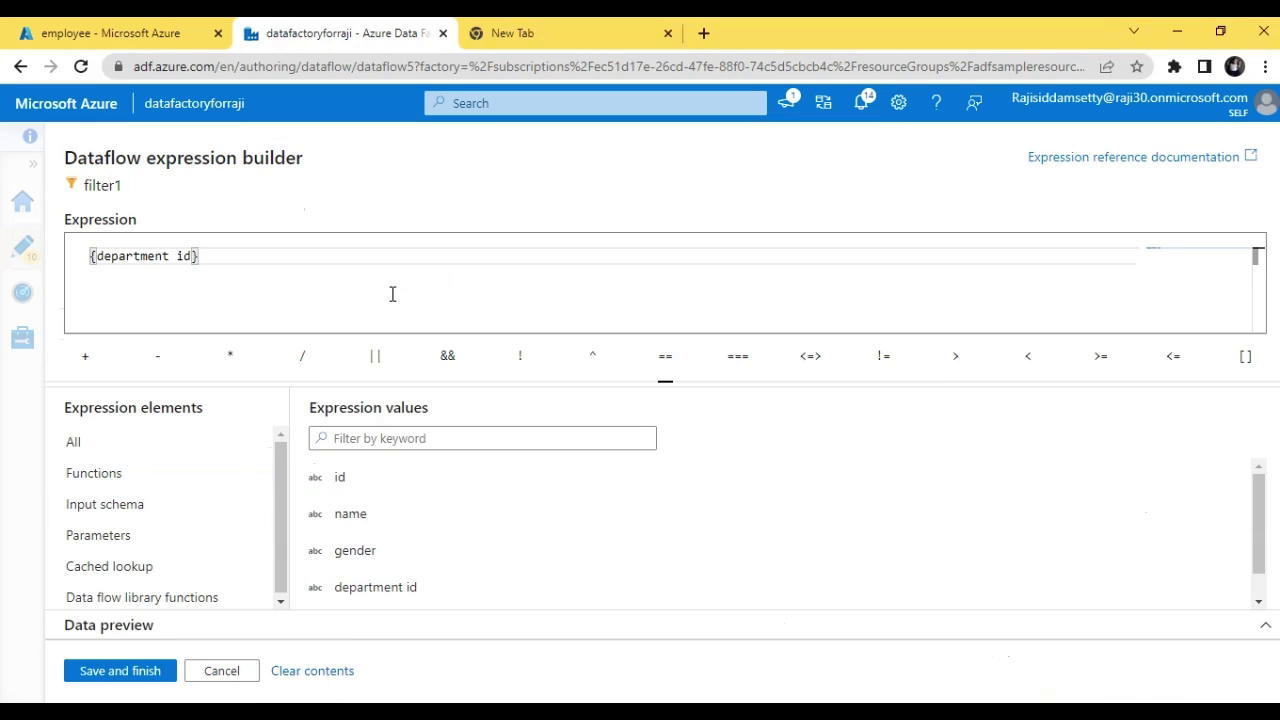
pyautogui.write('==')
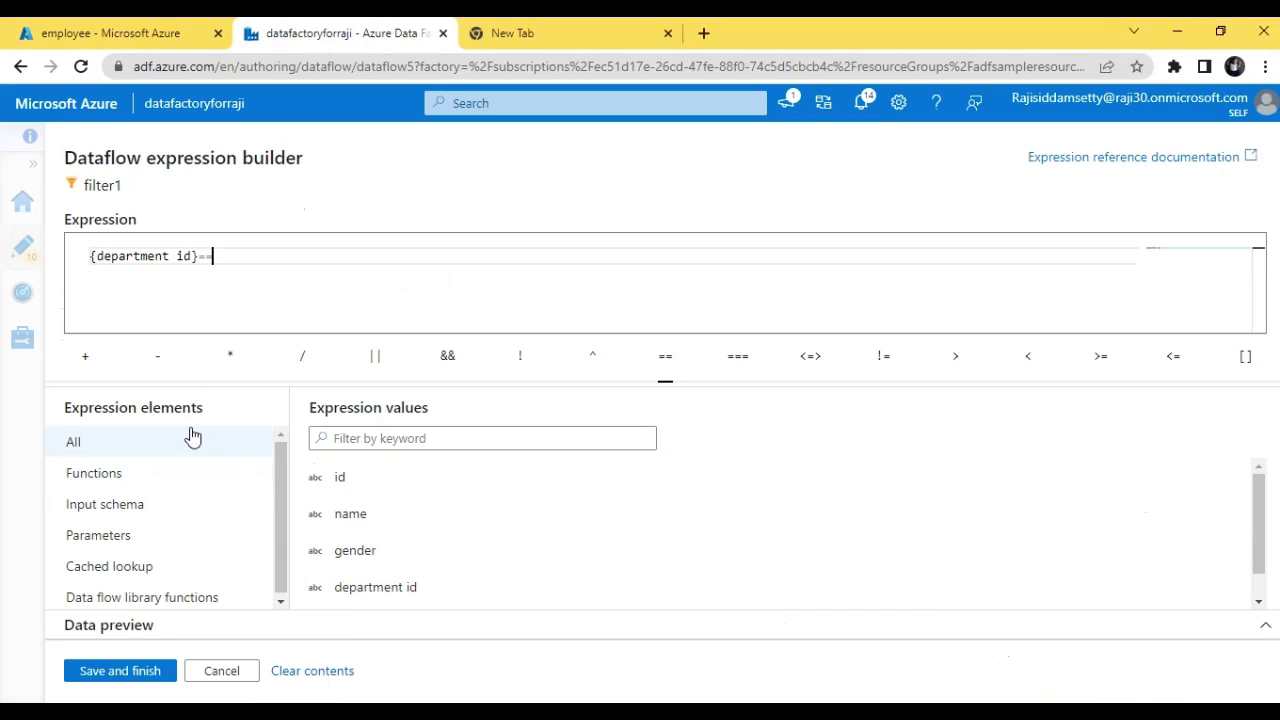
pyautogui.click(127, 536)
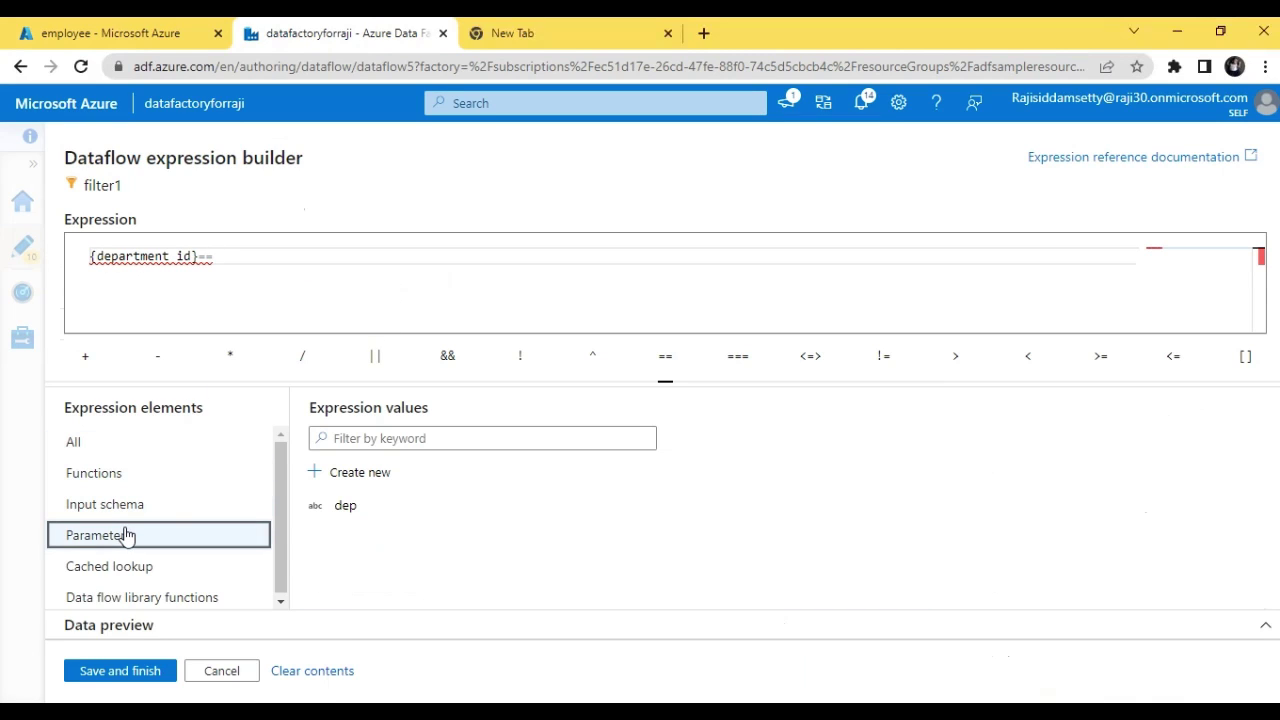
pyautogui.click(347, 507)
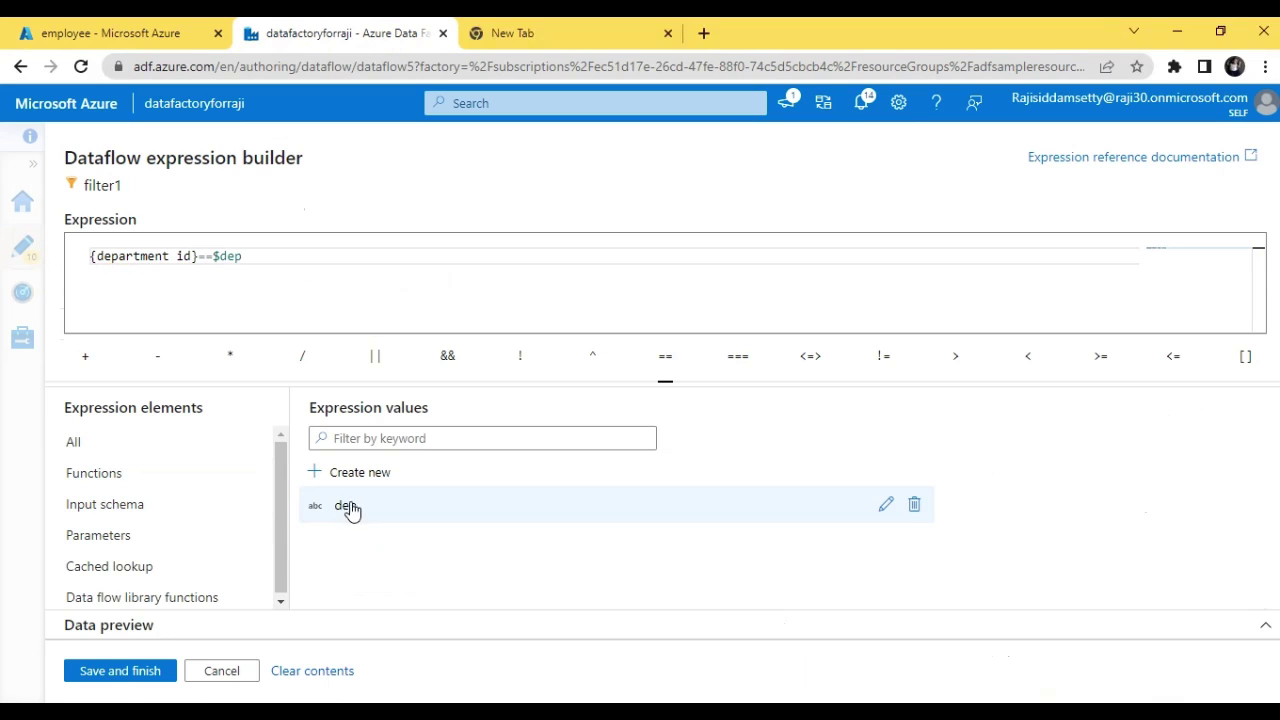
pyautogui.click(129, 672)
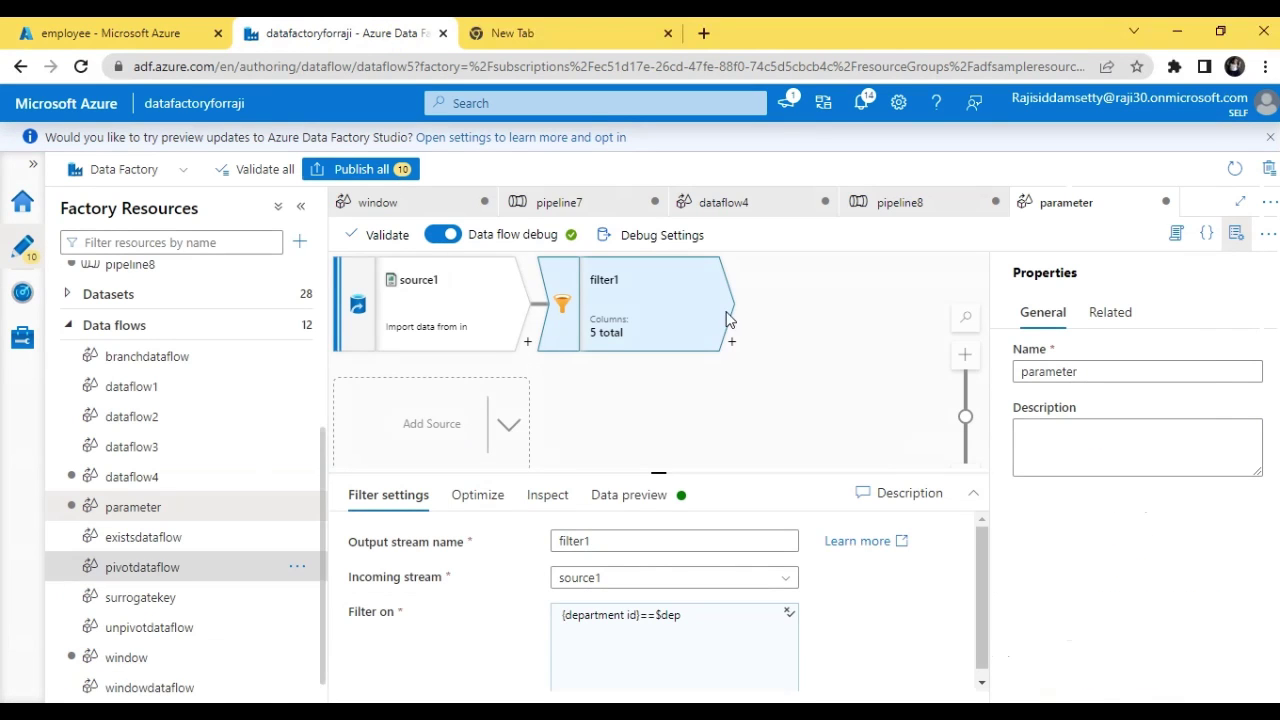
# Add a Sink transformation after filter1.
pyautogui.click(729, 341)
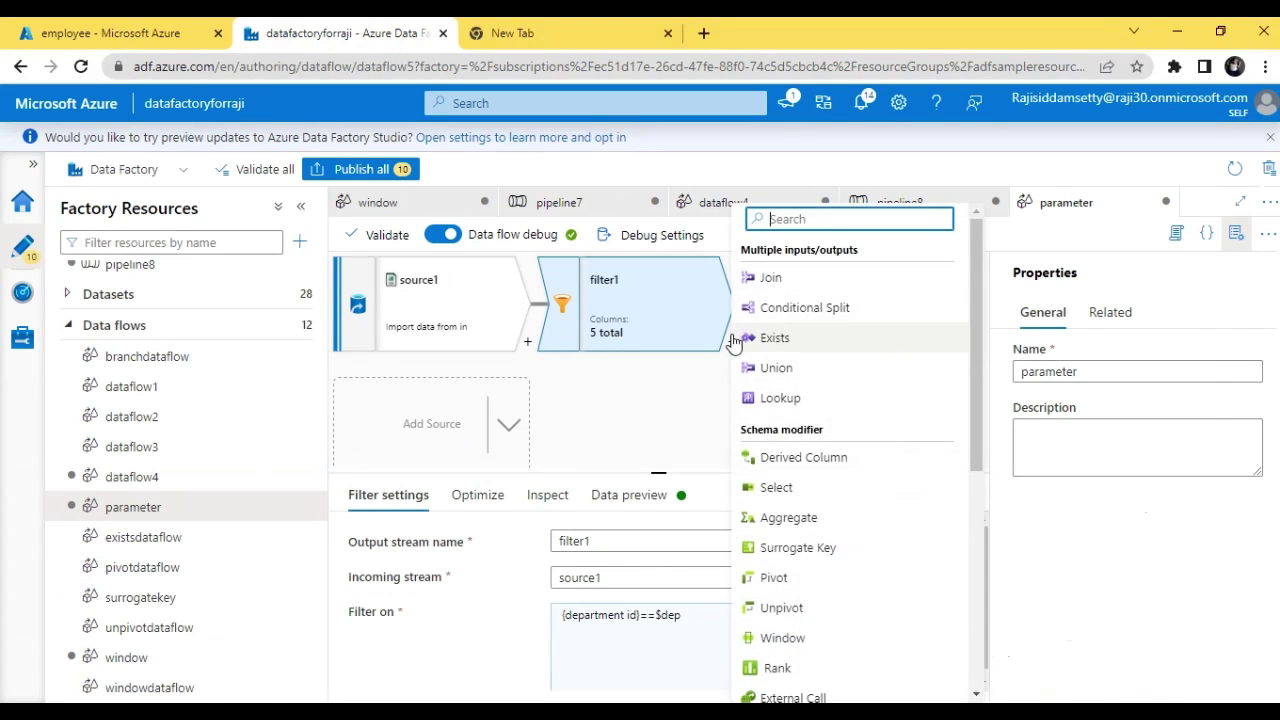
pyautogui.write('s')
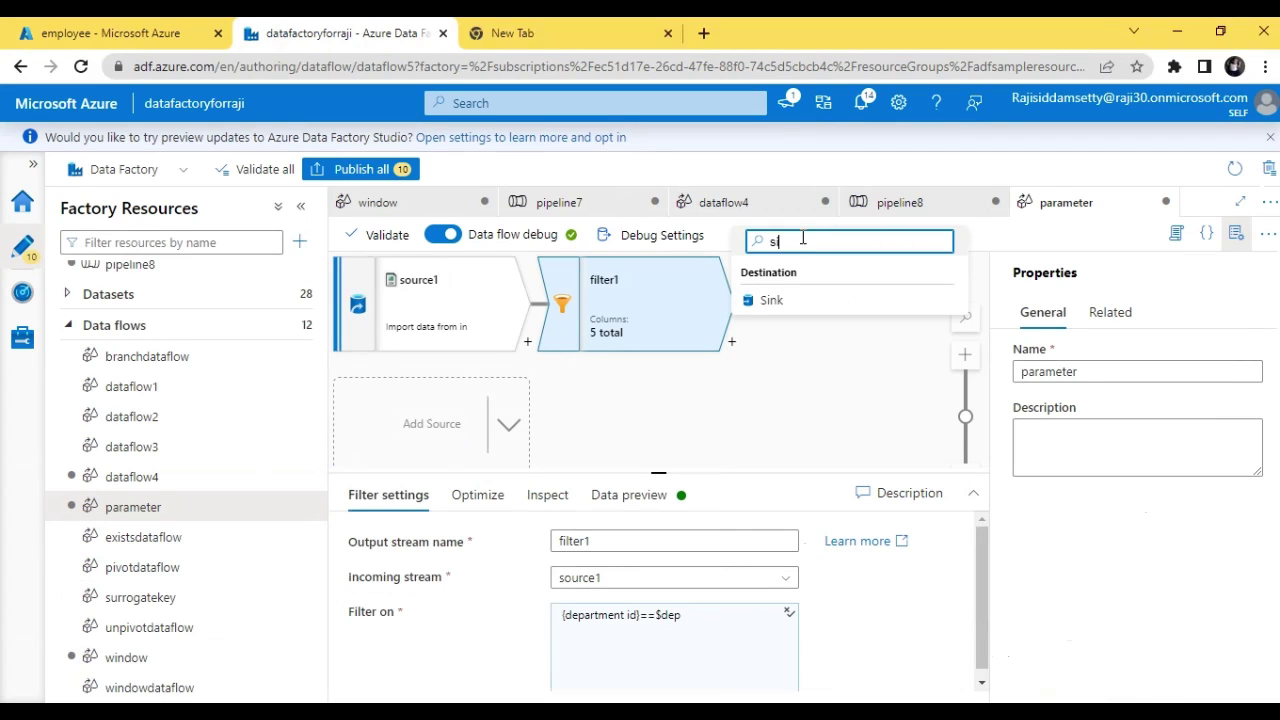
pyautogui.write('in')
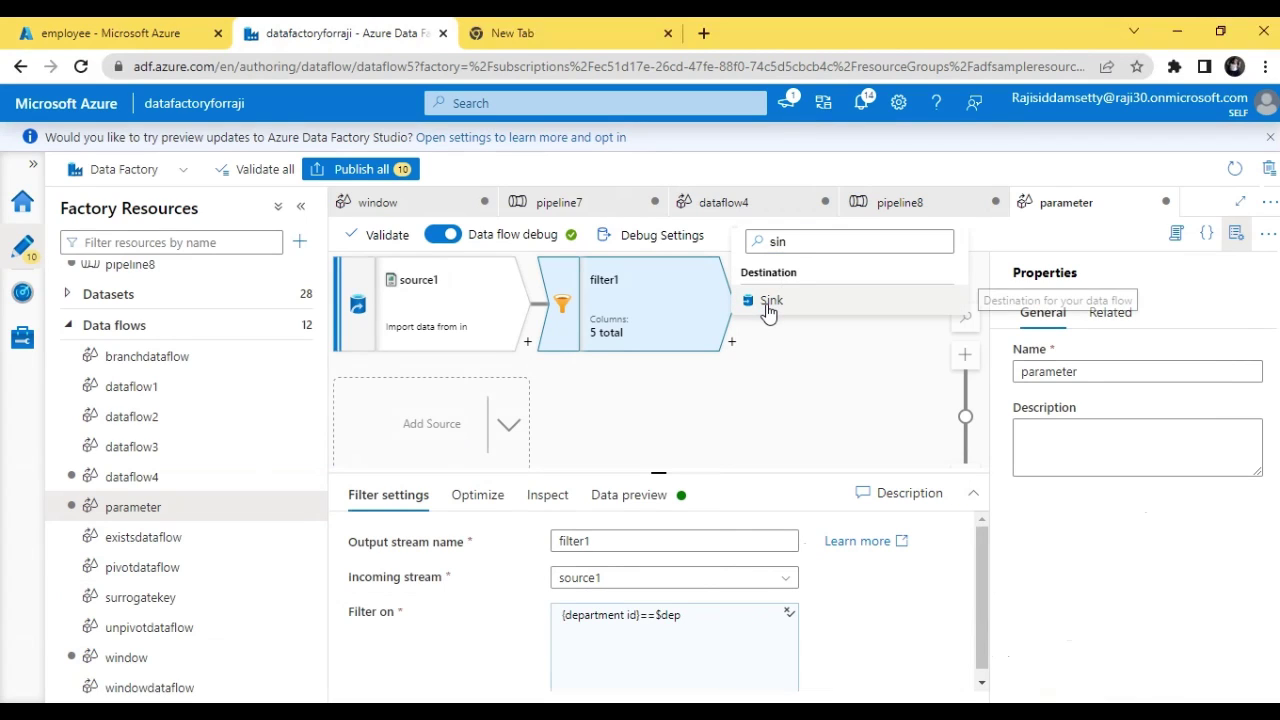
pyautogui.click(767, 303)
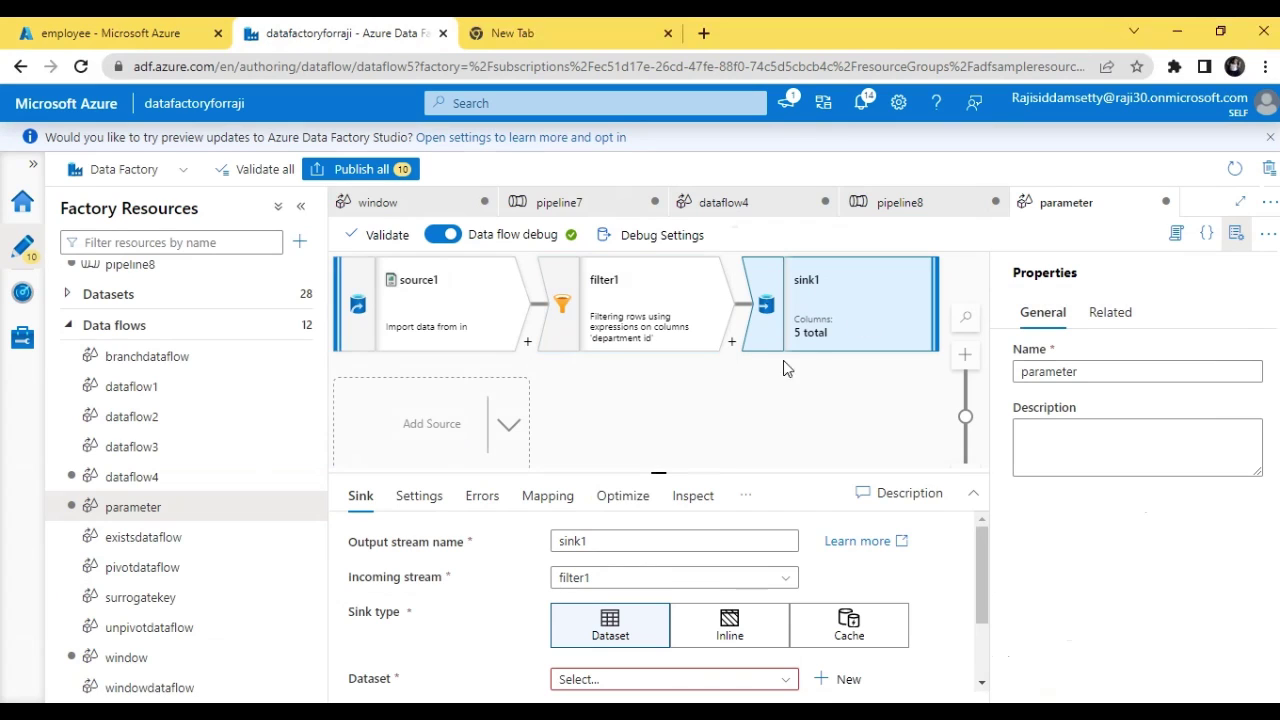
# Start a new dataset for sink1 using Azure Blob Storage and the DelimitedText format.
pyautogui.moveTo(978, 556); pyautogui.dragTo(979, 600)
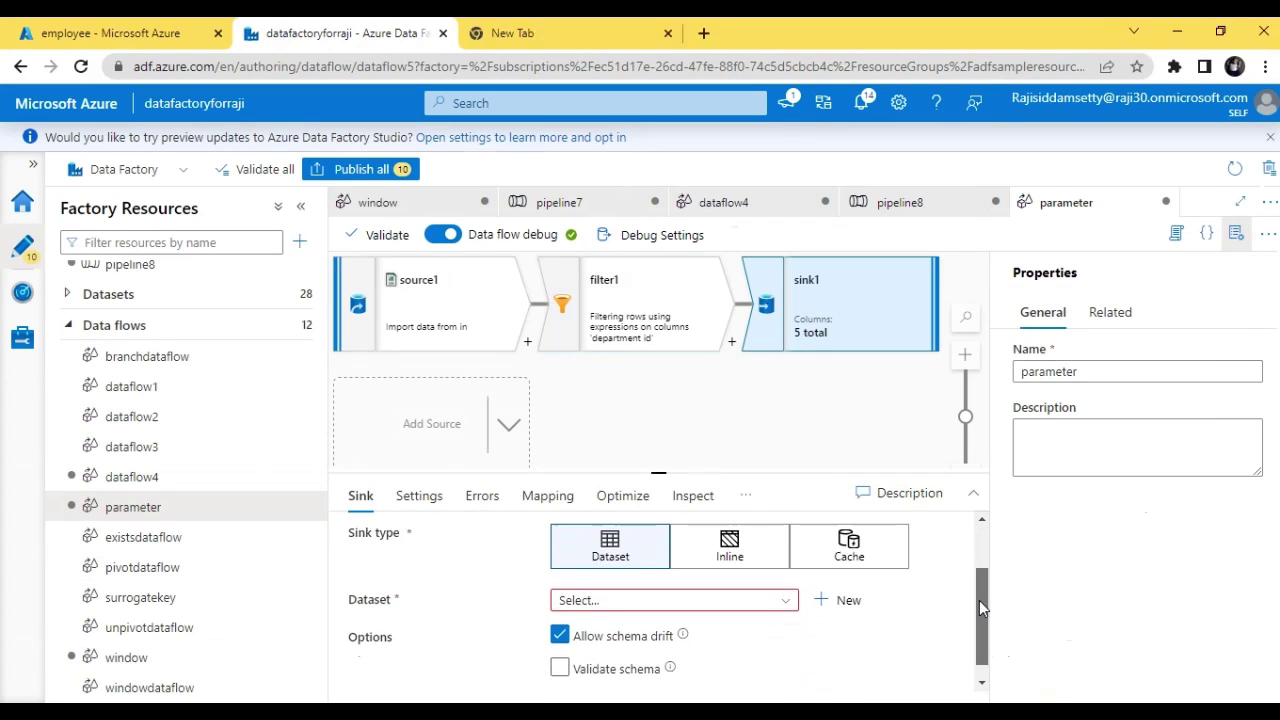
pyautogui.click(821, 596)
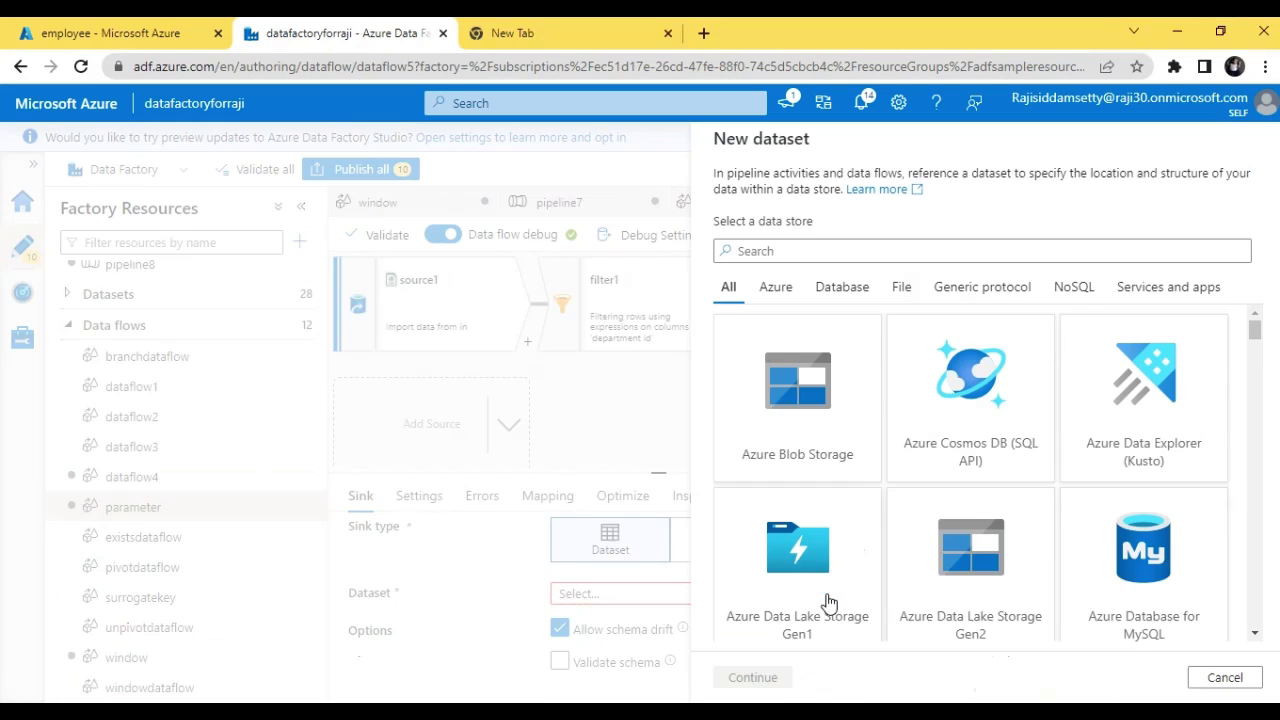
pyautogui.click(795, 385)
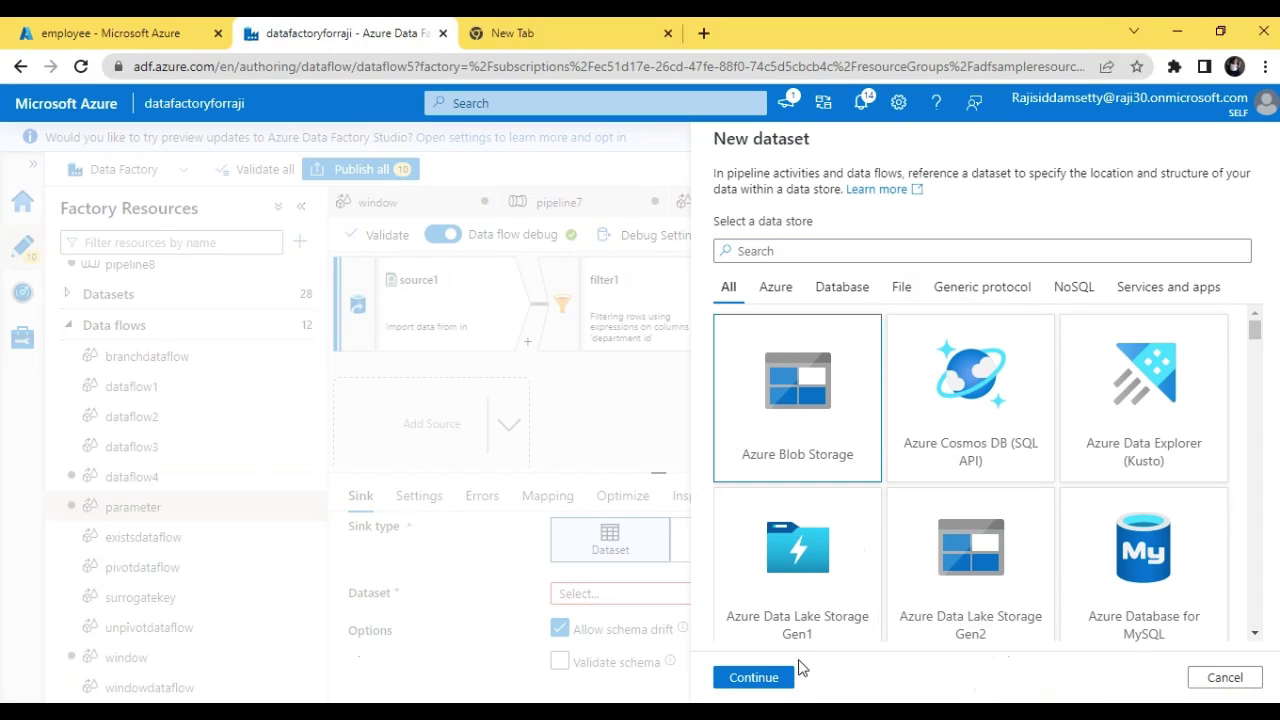
pyautogui.click(769, 679)
pyautogui.click(965, 285)
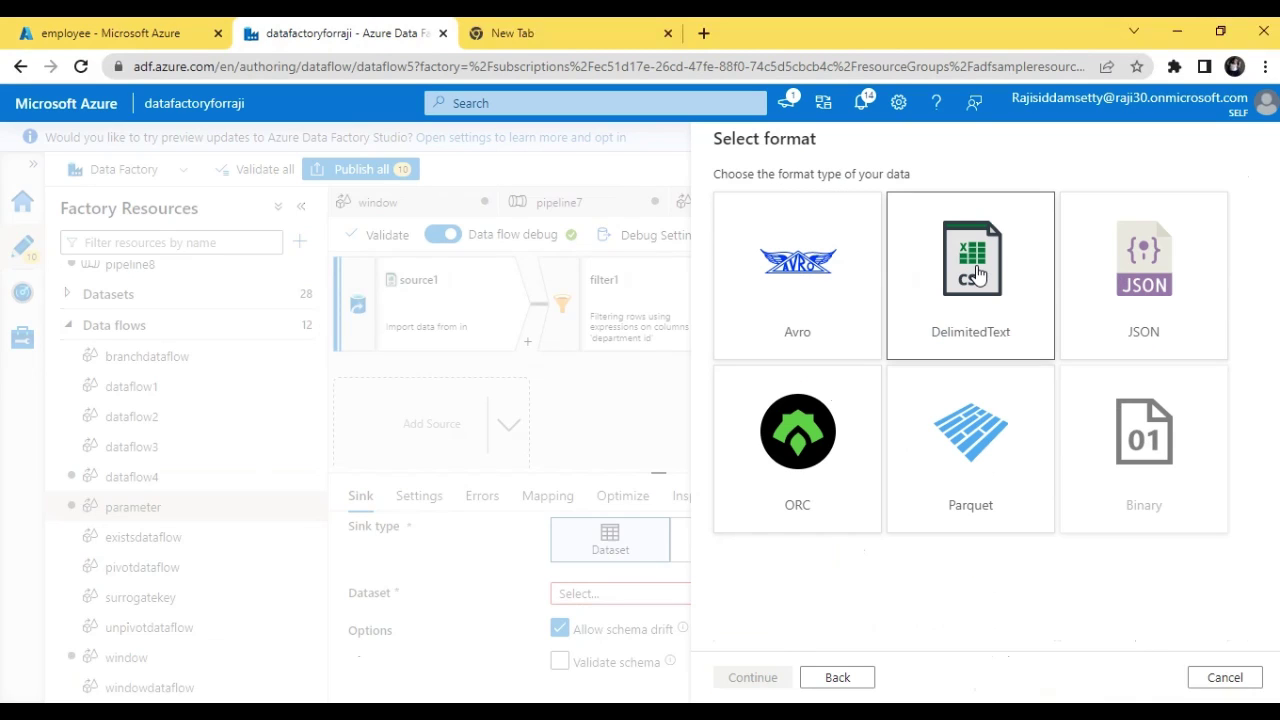
pyautogui.click(769, 679)
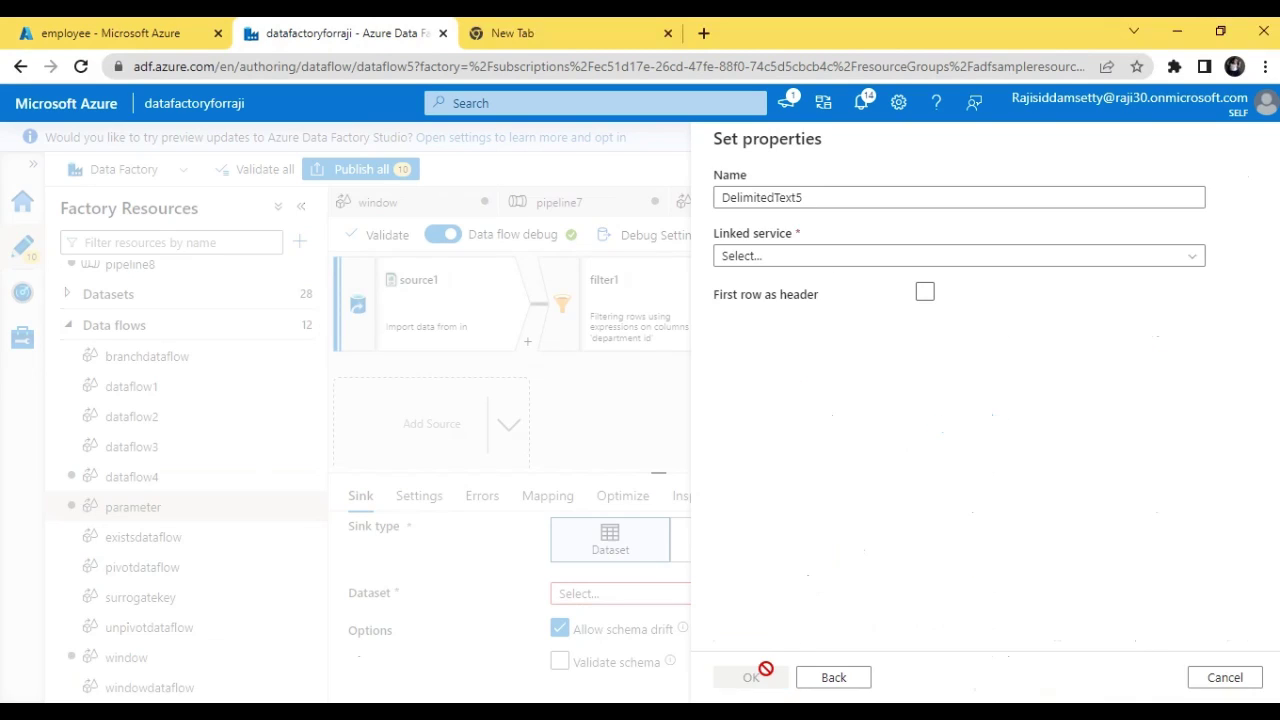
# Name the dataset parameterout, treat the first row as header, and choose samplelinkedservice as its linked service.
pyautogui.click(834, 197)
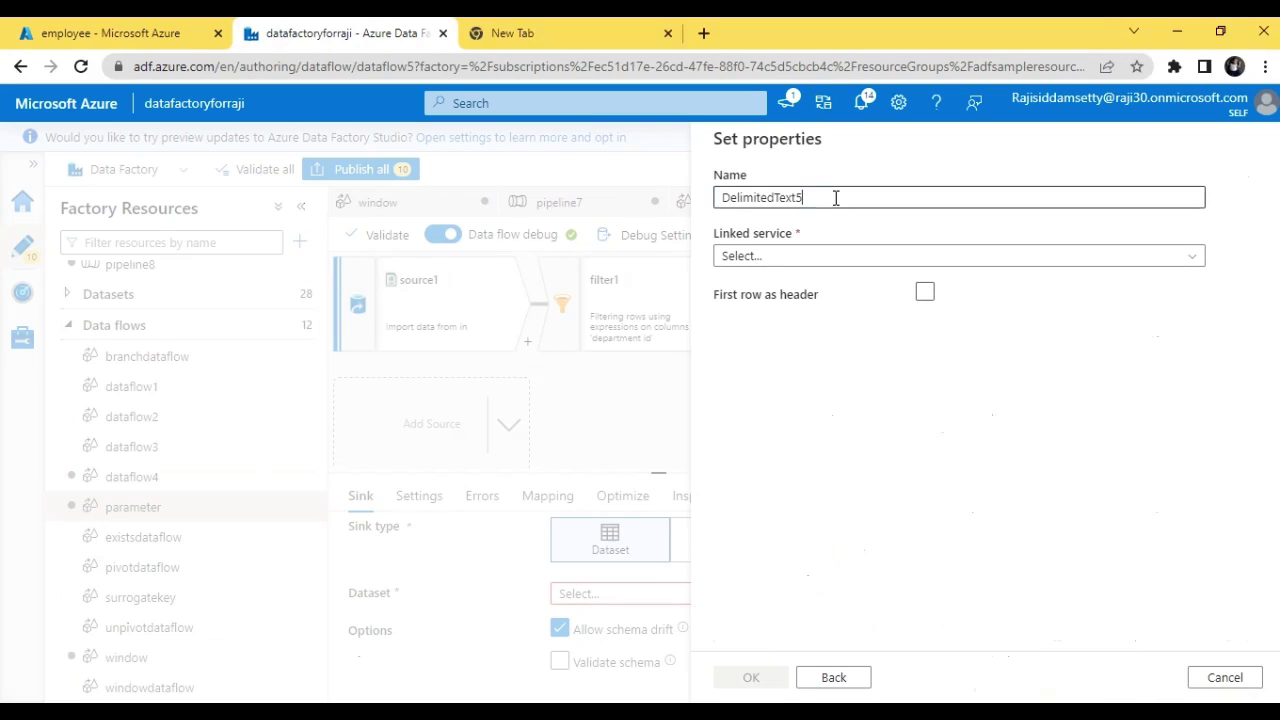
pyautogui.moveTo(834, 197); pyautogui.dragTo(589, 200)
pyautogui.write('parameterout')
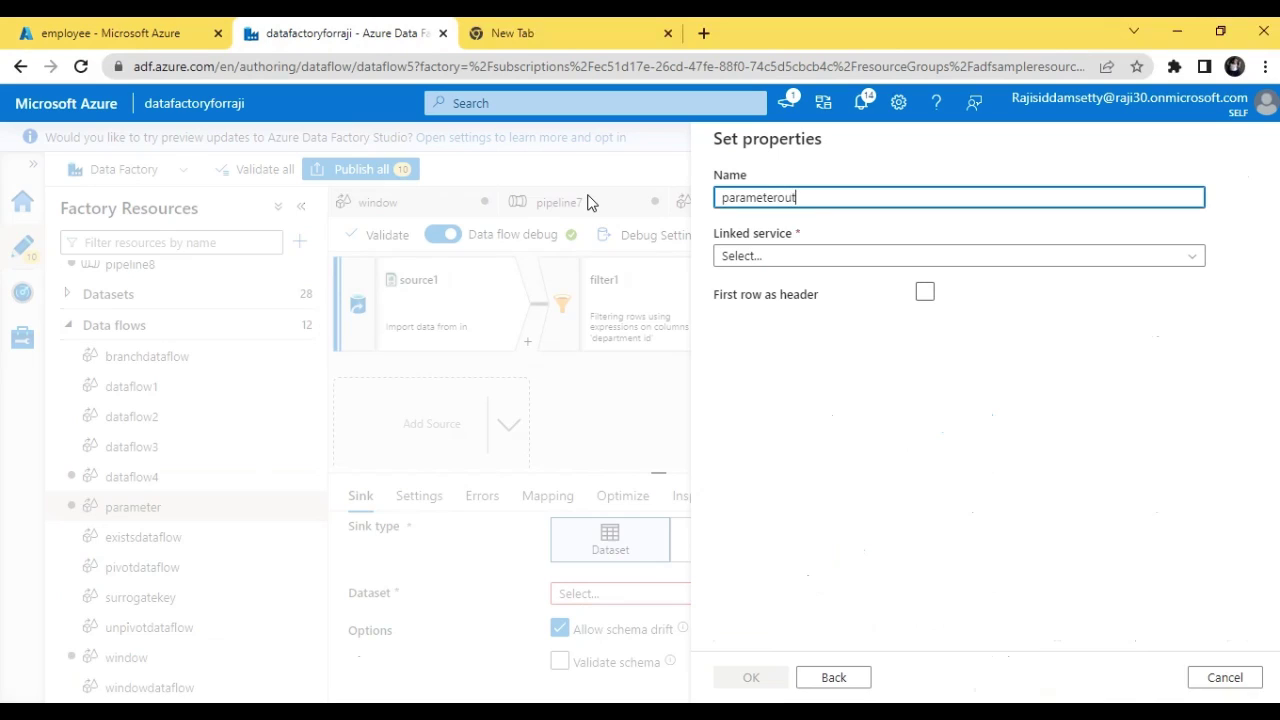
pyautogui.click(922, 300)
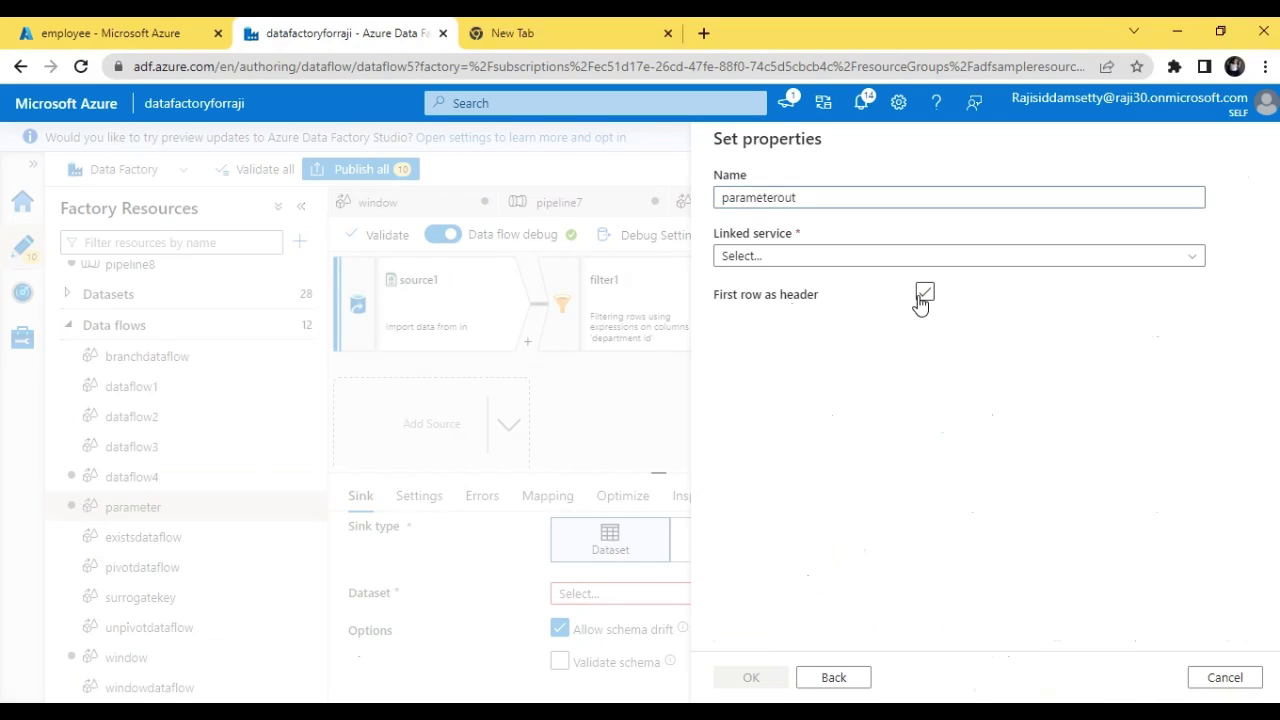
pyautogui.click(906, 262)
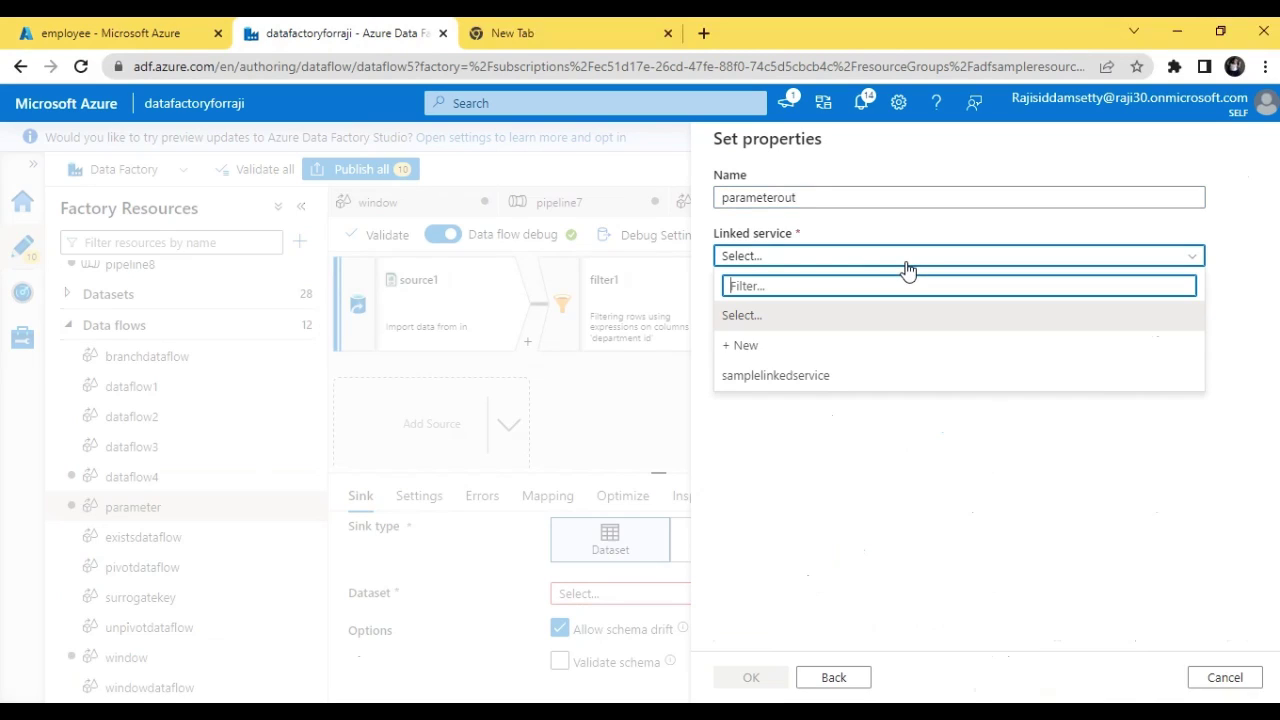
pyautogui.click(884, 387)
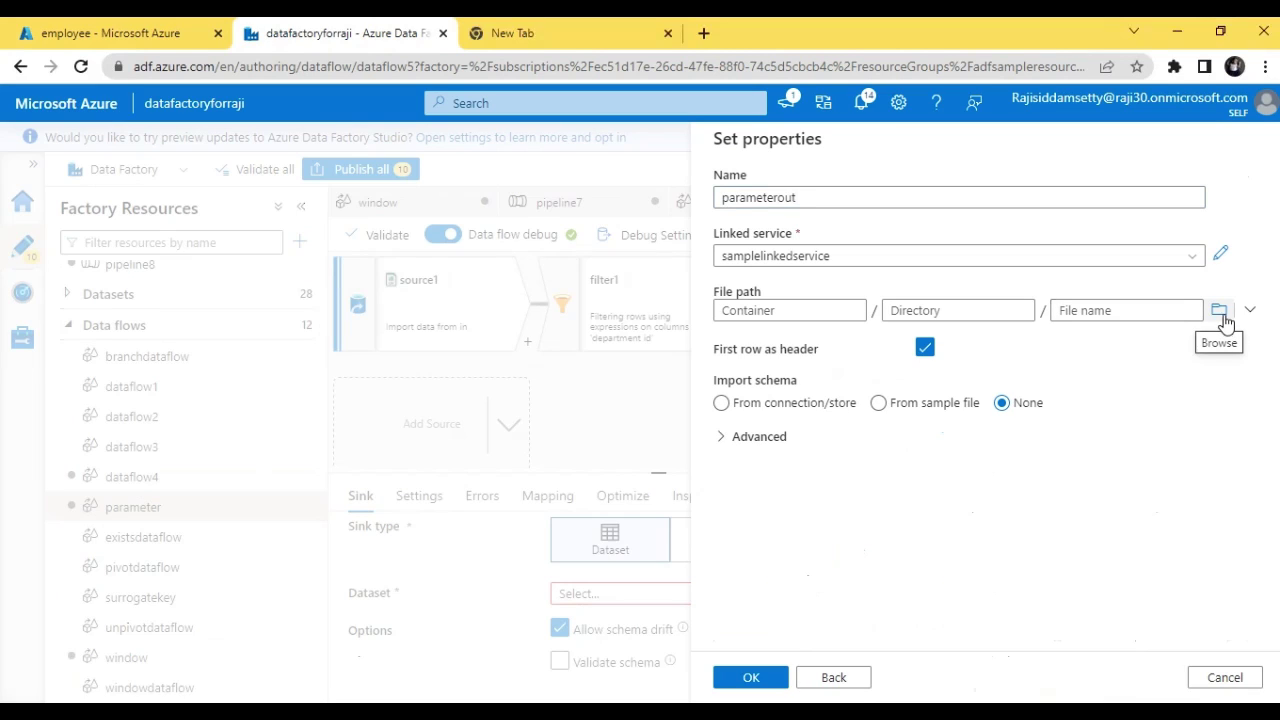
# Set the dataset's file path to the employee/output folder and create the dataset.
pyautogui.click(1219, 311)
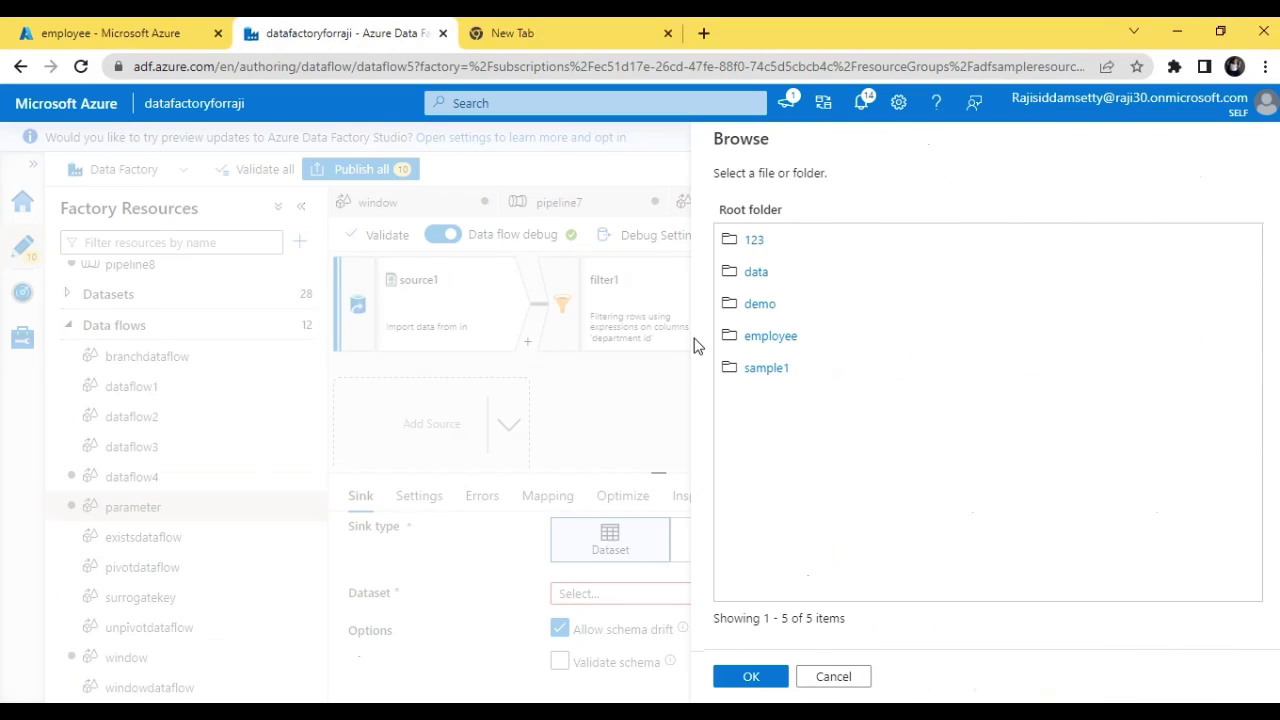
pyautogui.click(771, 336)
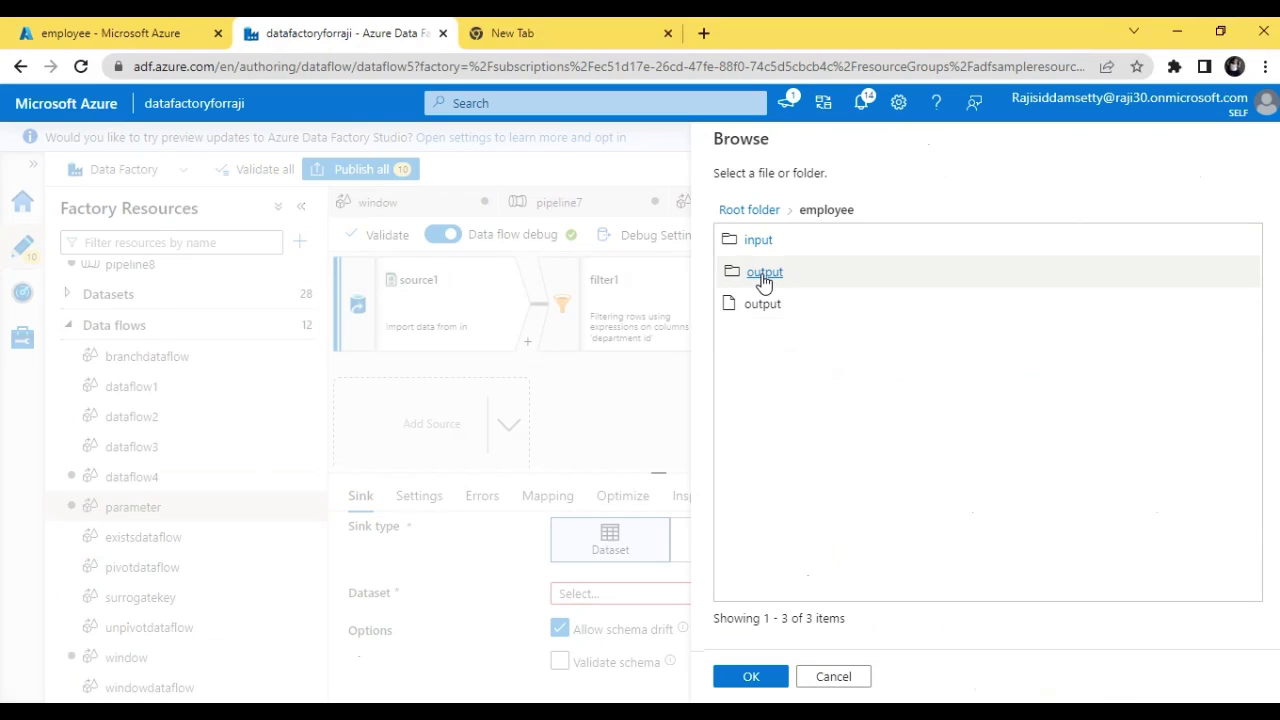
pyautogui.click(764, 273)
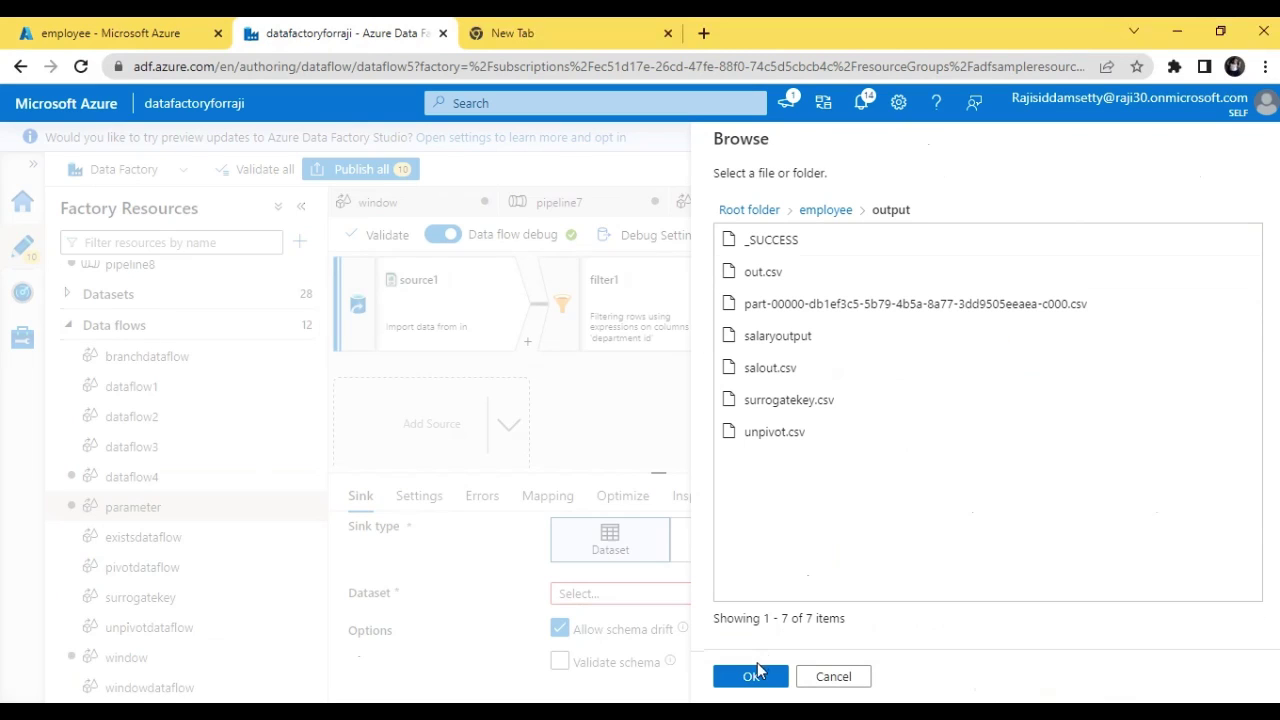
pyautogui.click(752, 677)
pyautogui.click(755, 678)
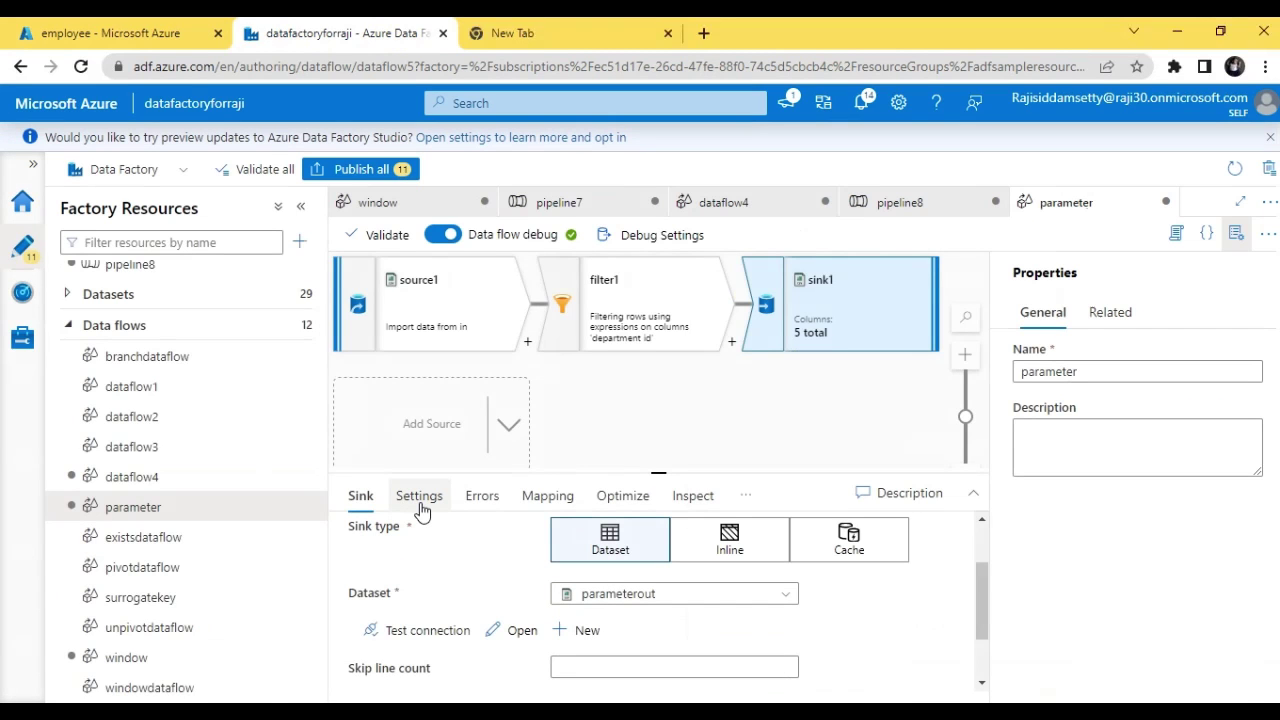
# Set sink1's file name option to Output to single file and apply single partitioning.
pyautogui.click(420, 496)
pyautogui.click(693, 576)
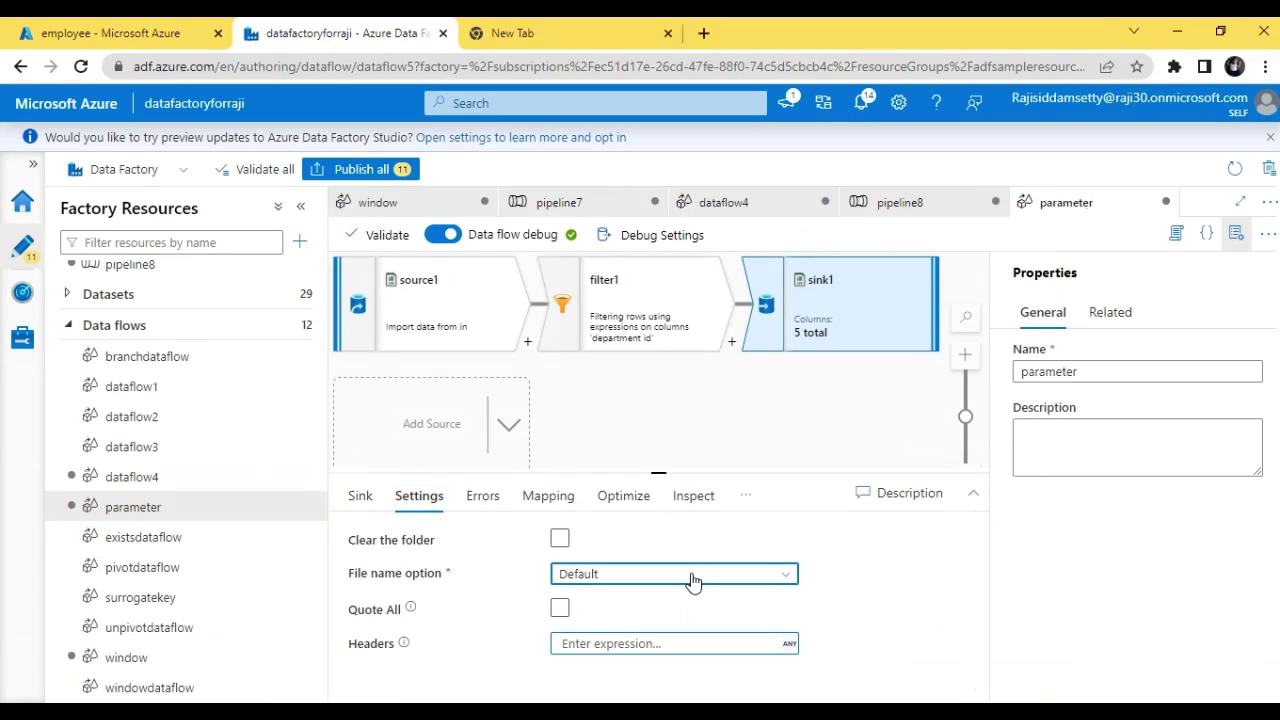
pyautogui.moveTo(797, 643); pyautogui.dragTo(792, 665)
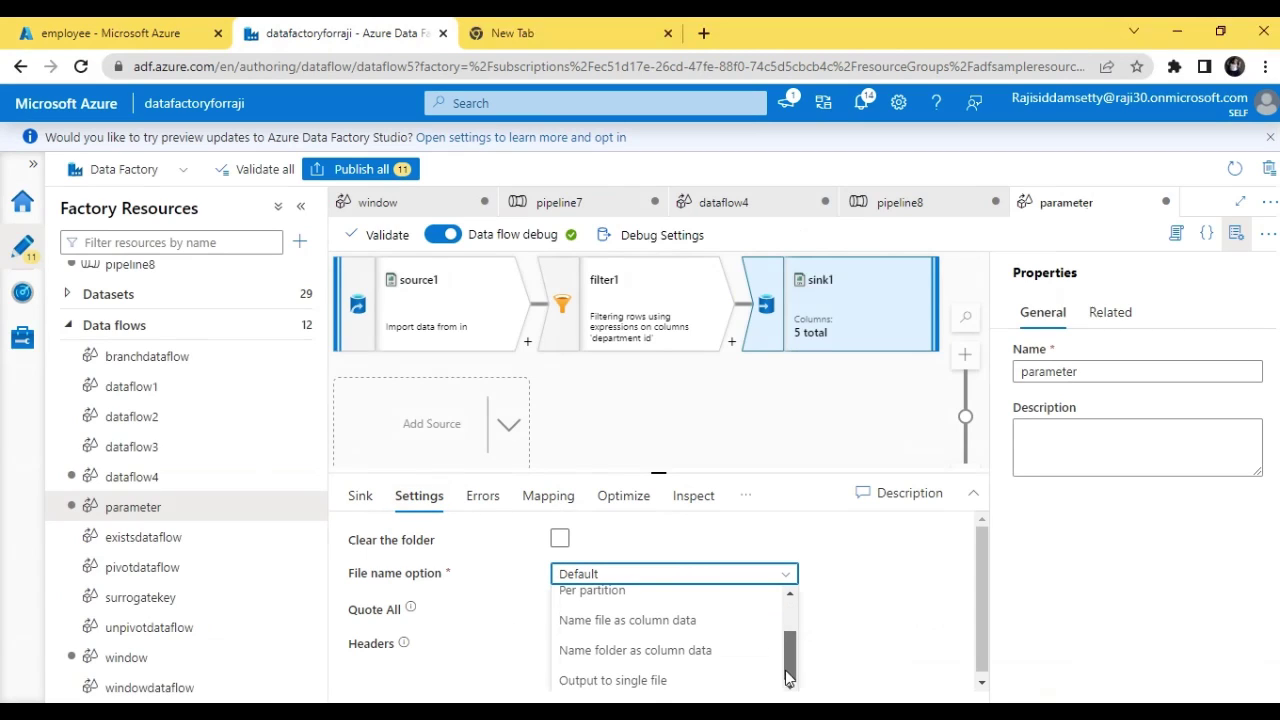
pyautogui.click(745, 681)
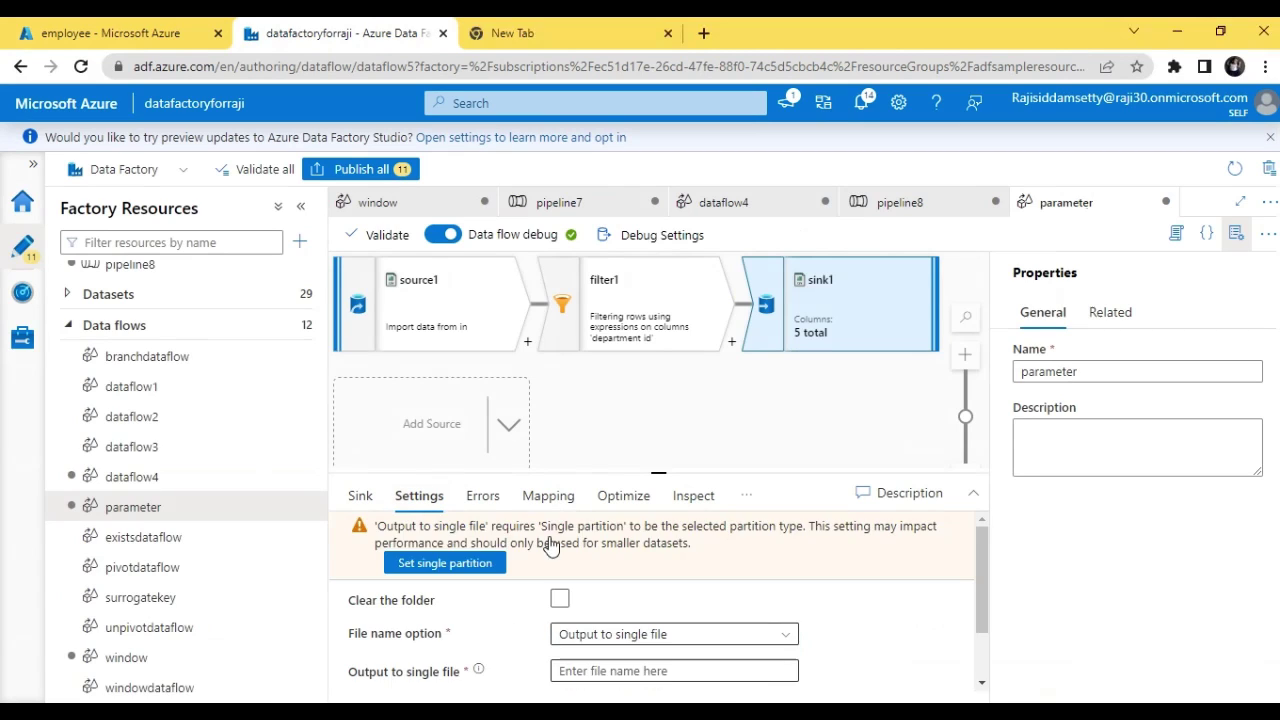
pyautogui.click(443, 566)
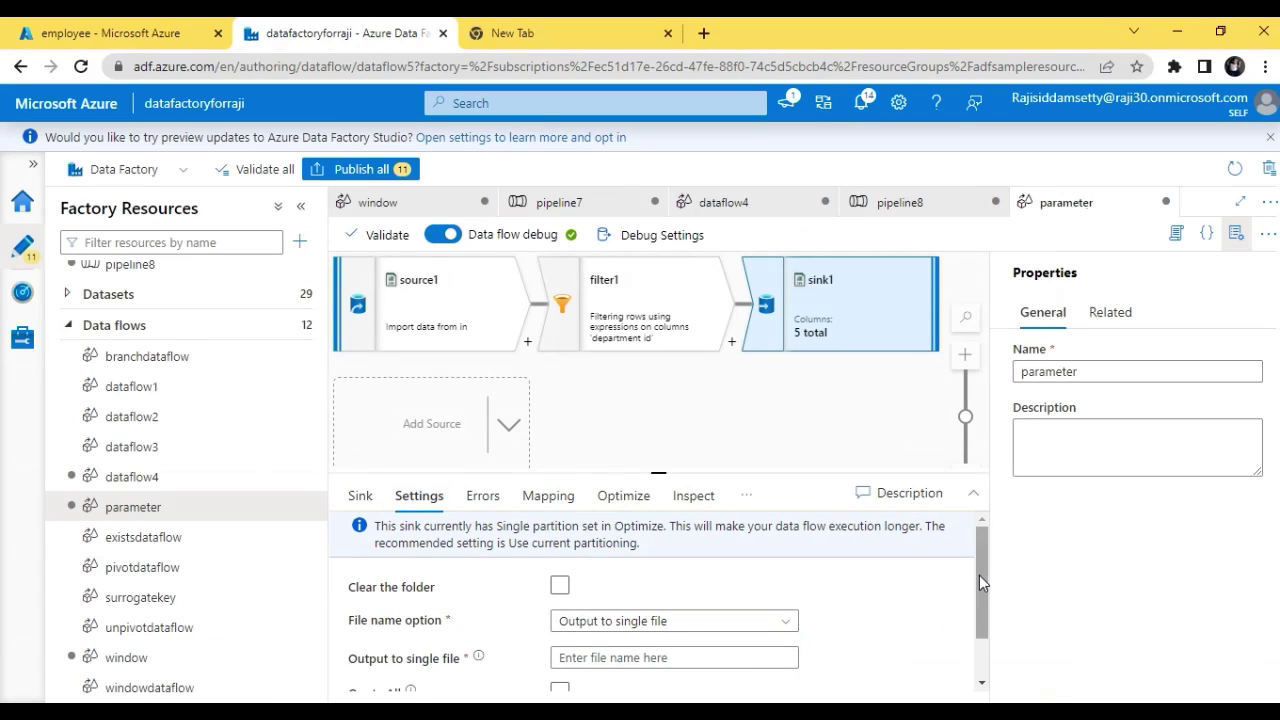
# Enter parameterout.csv as sink1's output file name and deselect the sink.
pyautogui.moveTo(979, 575); pyautogui.dragTo(976, 610)
pyautogui.click(706, 601)
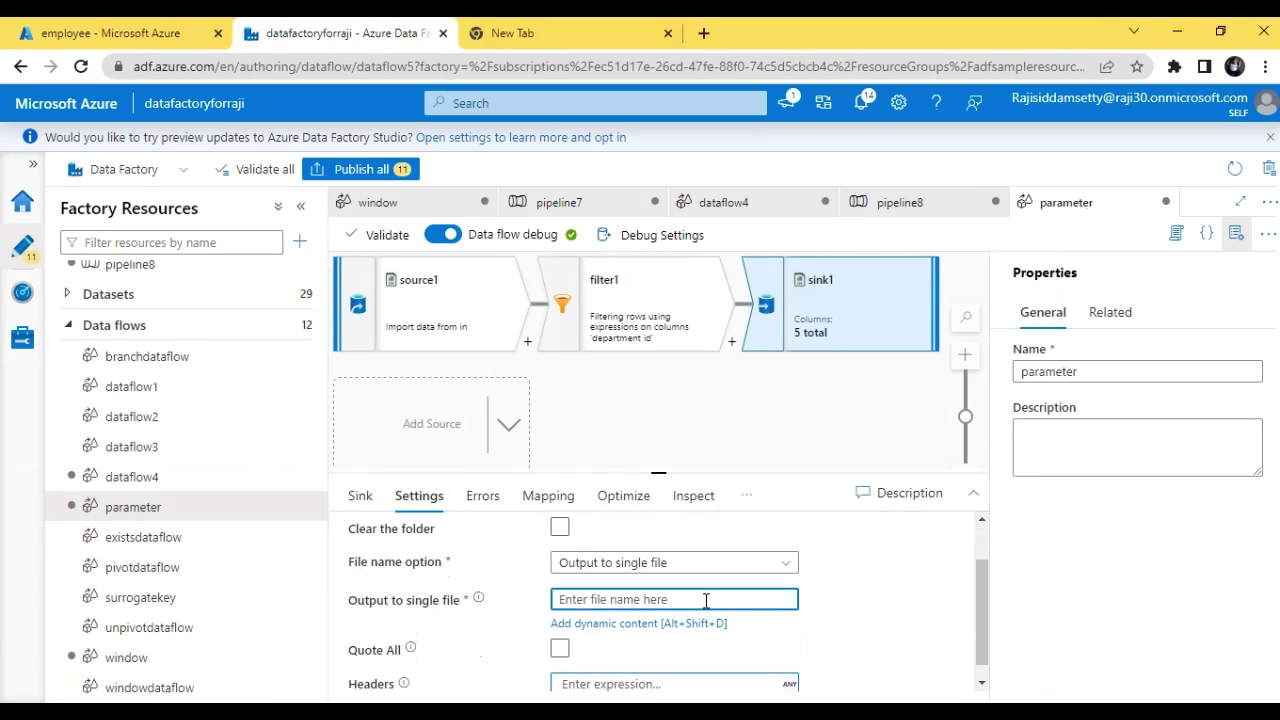
pyautogui.write('parameterout.csv')
pyautogui.click(771, 427)
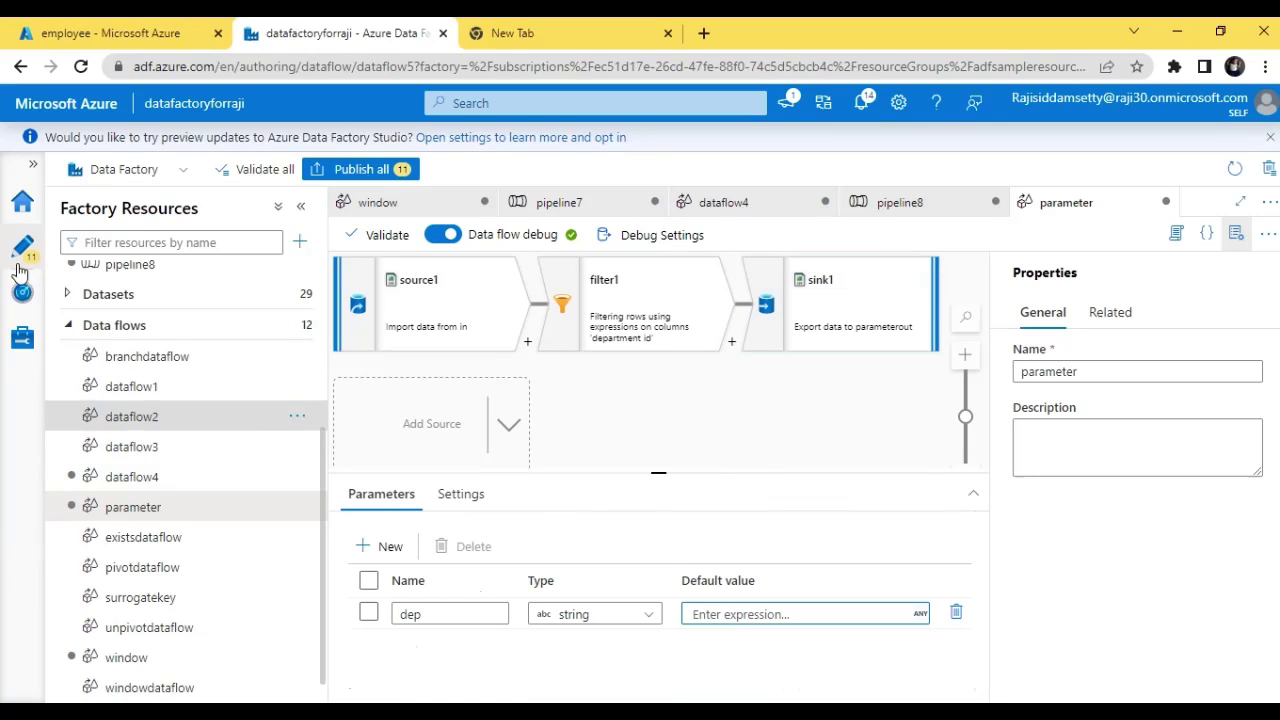
# Collapse the Data flows list and create a new pipeline in the factory.
pyautogui.click(69, 325)
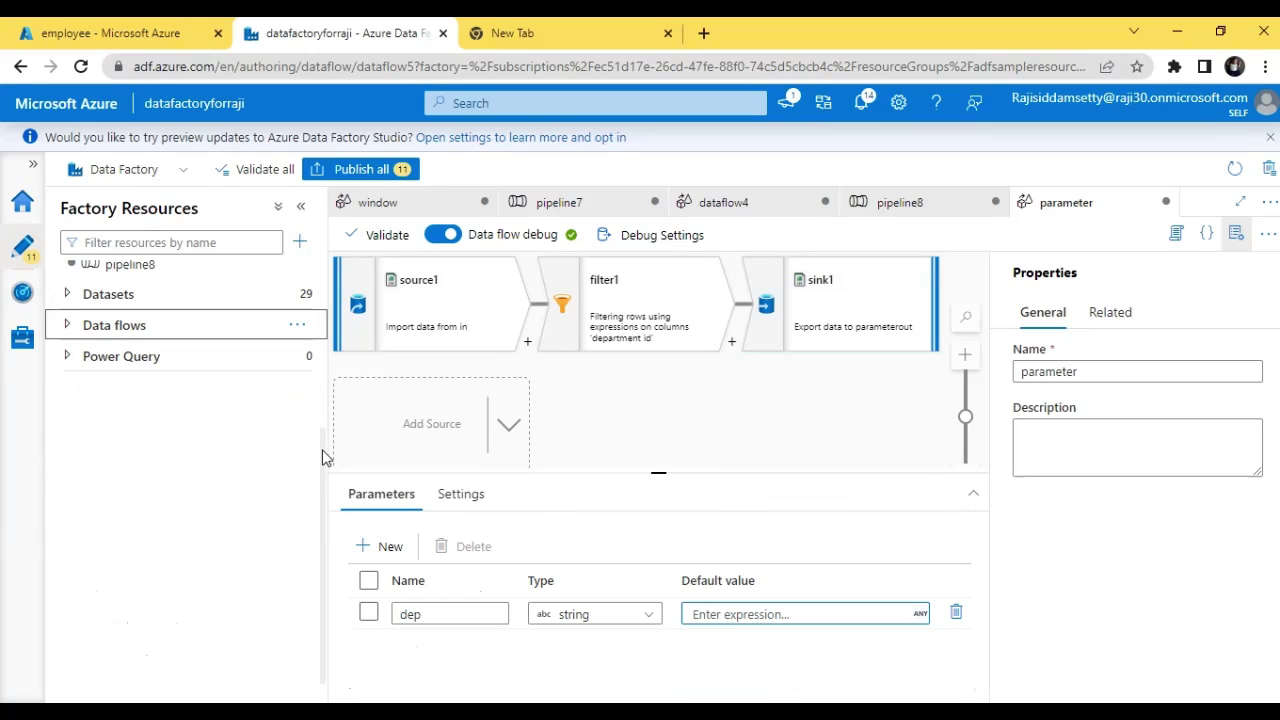
pyautogui.scroll(3, 322, 449)
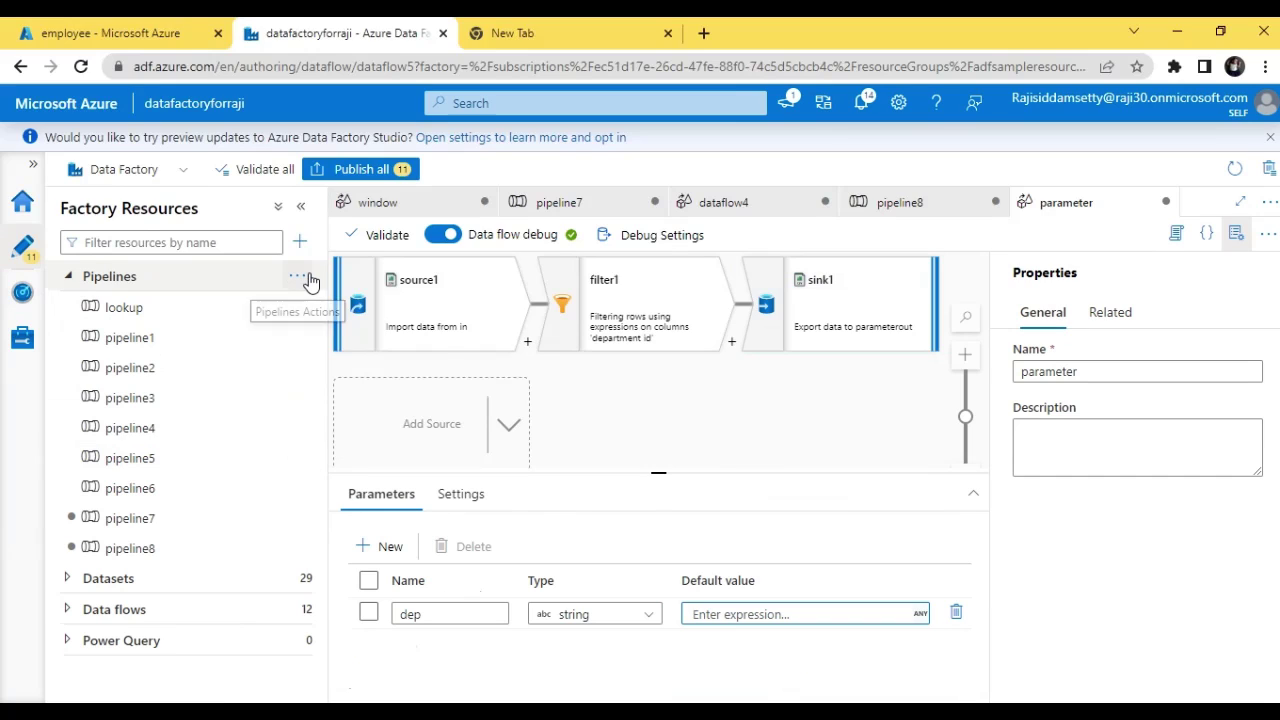
pyautogui.click(300, 277)
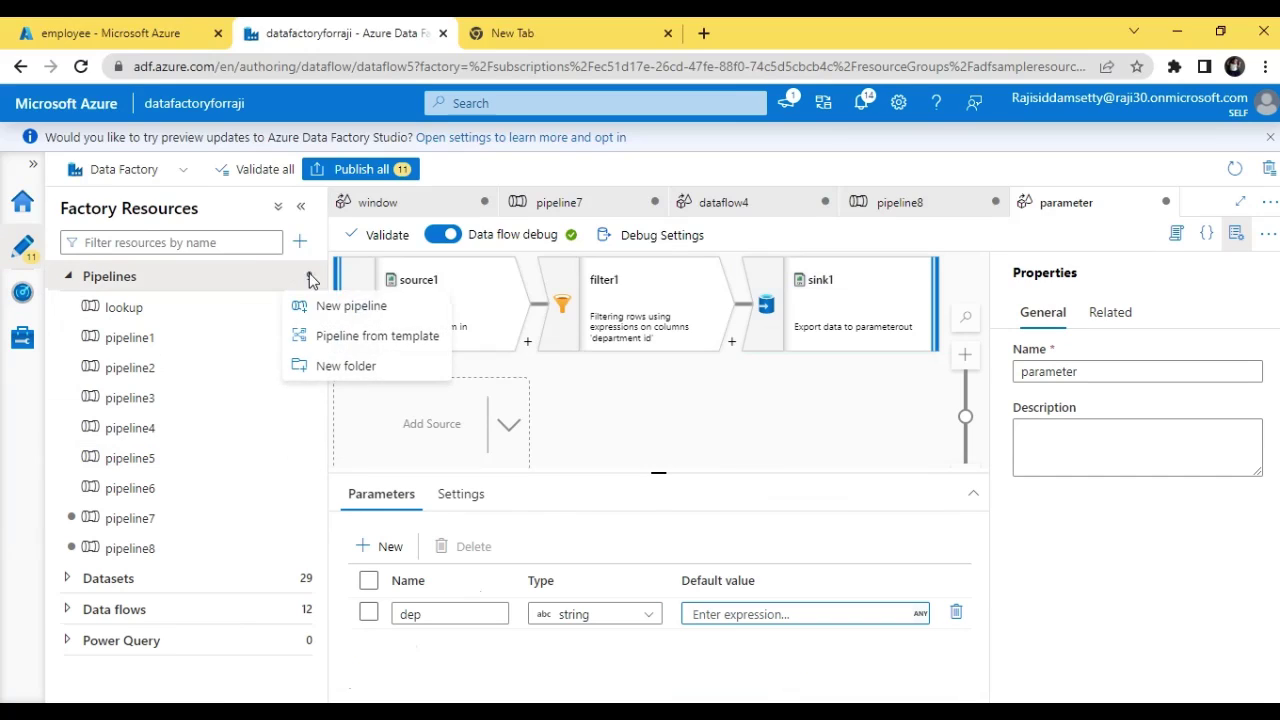
pyautogui.click(343, 310)
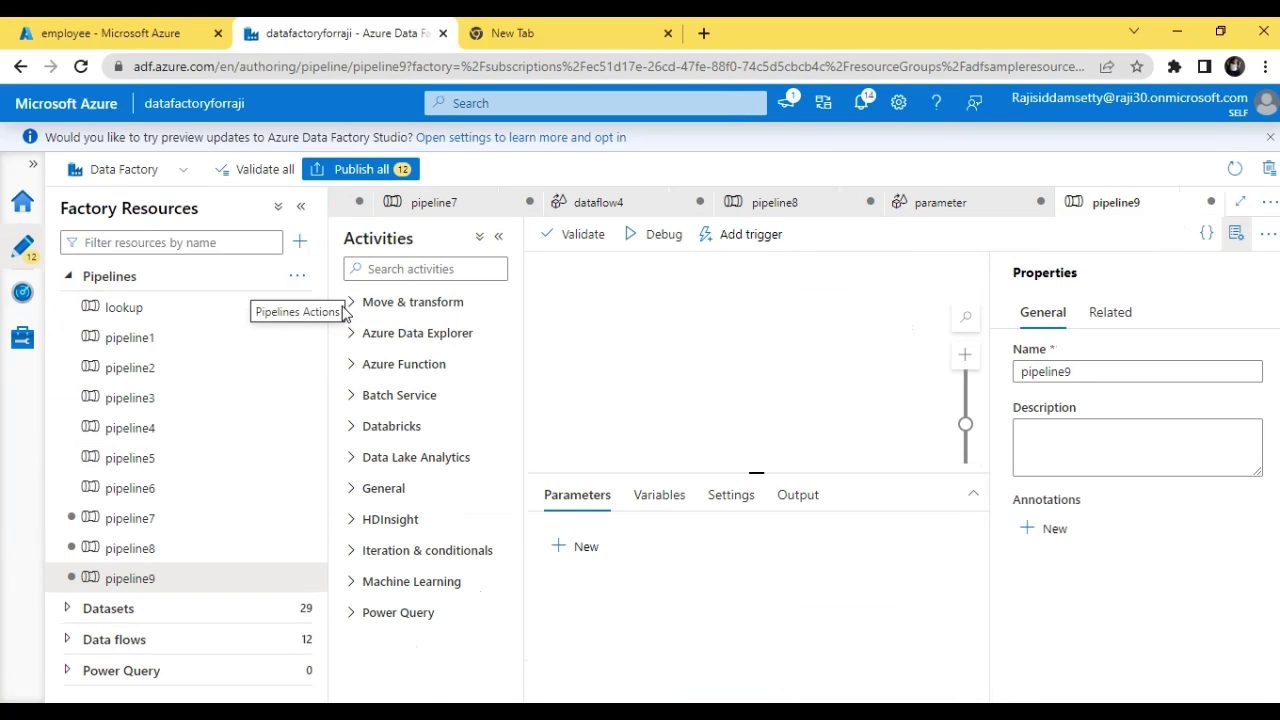
# Add a Data flow activity from the Move & transform group to the pipeline canvas and deselect it.
pyautogui.click(364, 310)
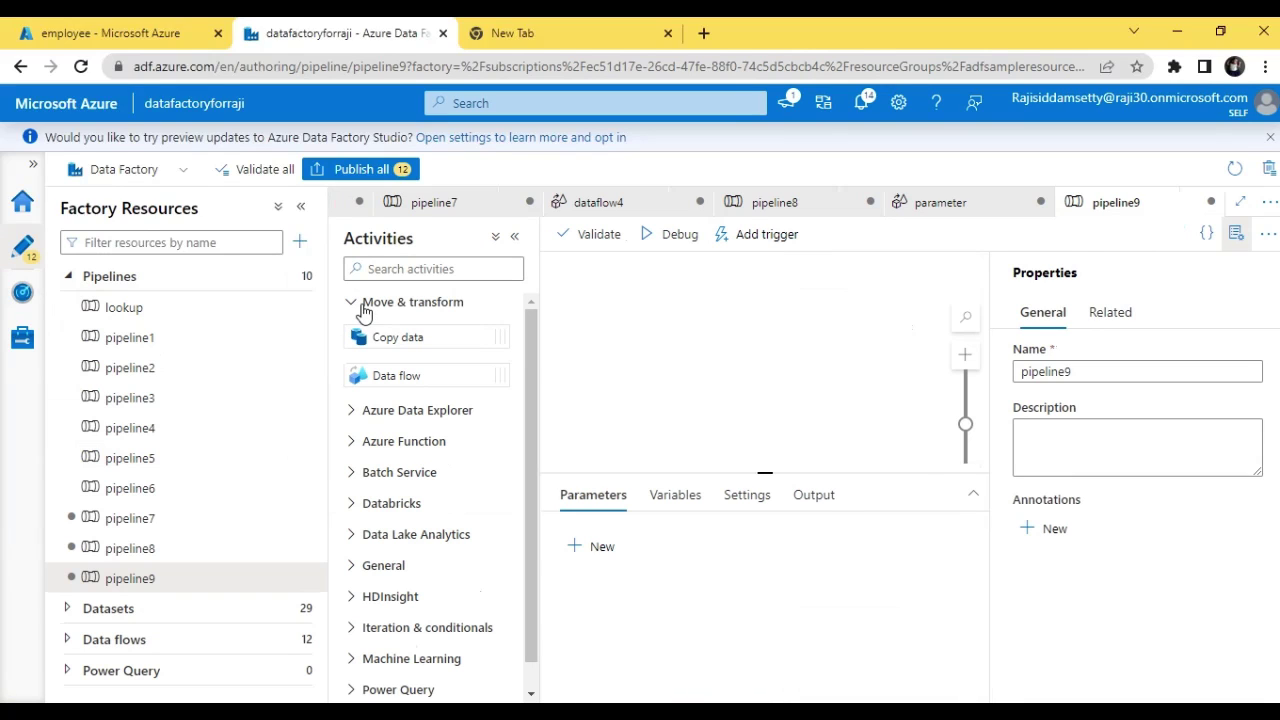
pyautogui.moveTo(397, 379); pyautogui.dragTo(757, 328)
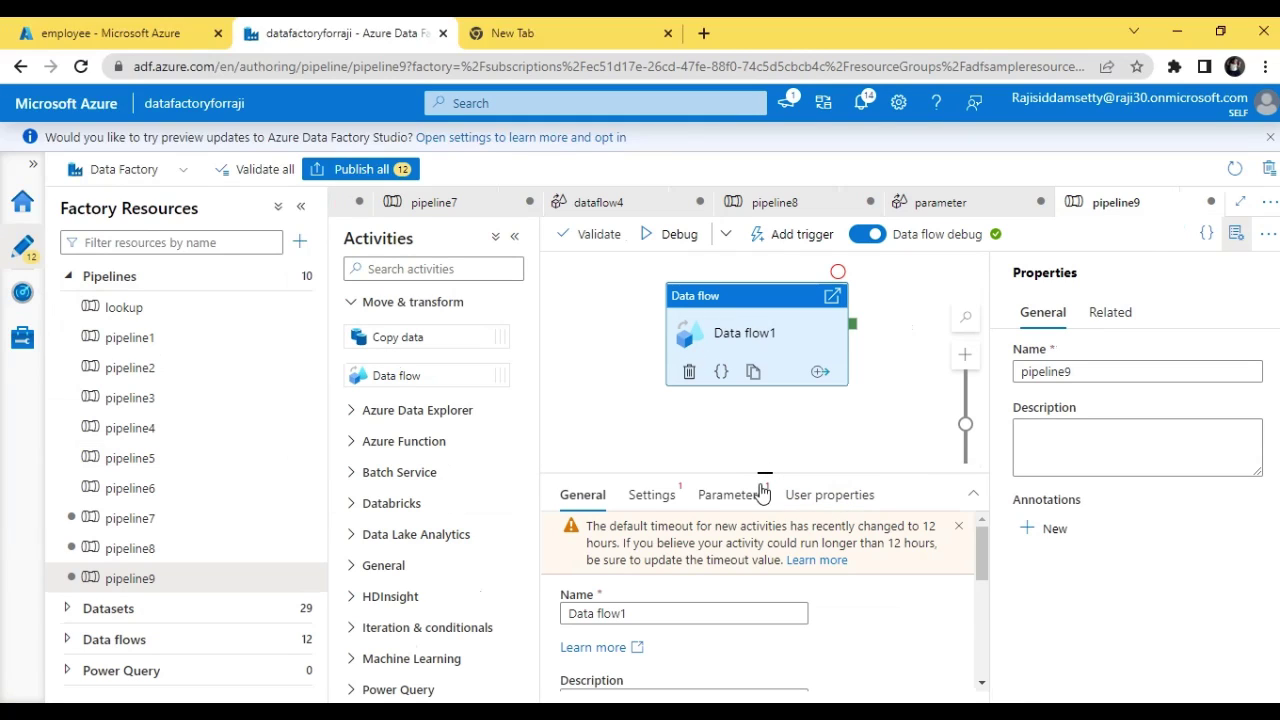
pyautogui.click(722, 441)
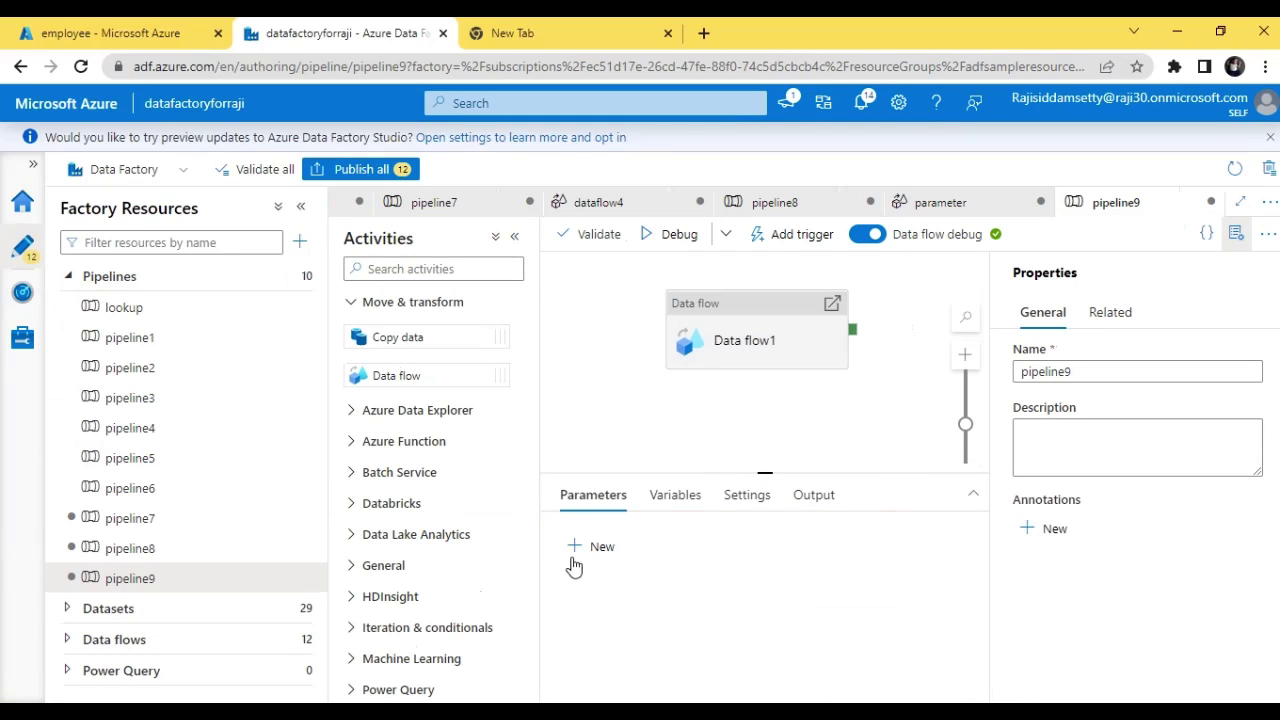
# Create a pipeline parameter named dep without a default value.
pyautogui.click(590, 547)
pyautogui.click(630, 614)
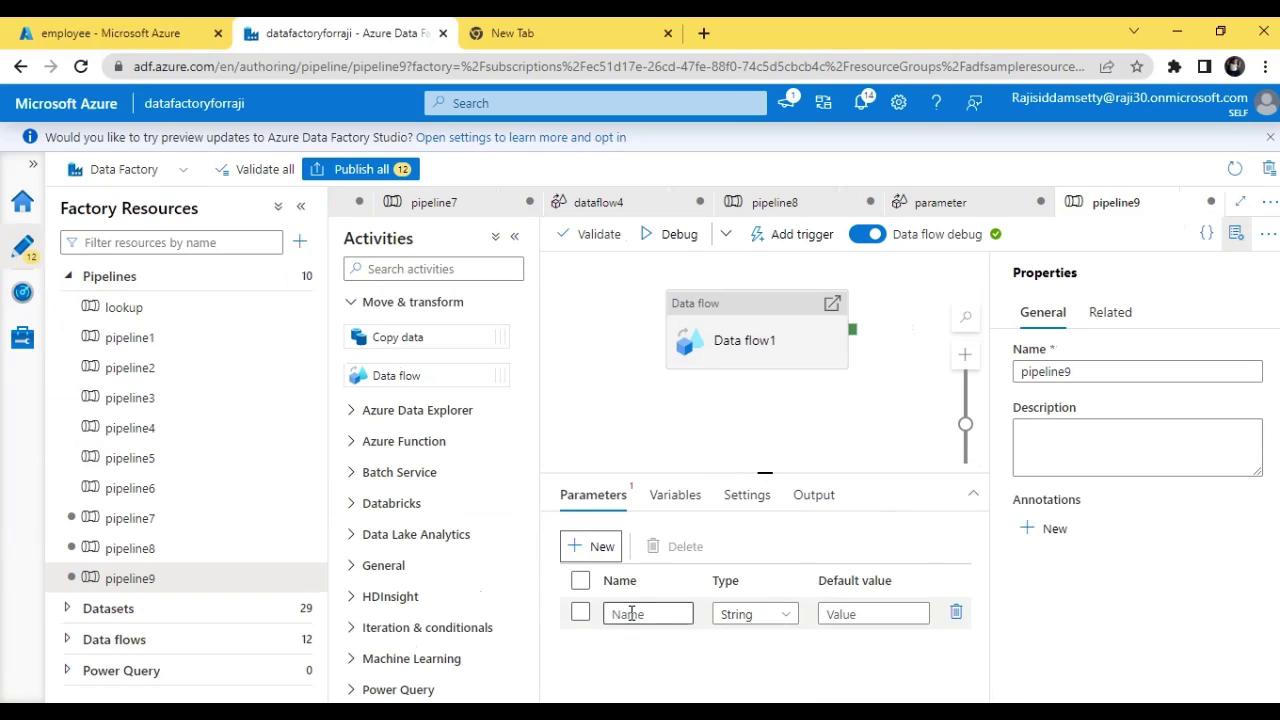
pyautogui.write('dep')
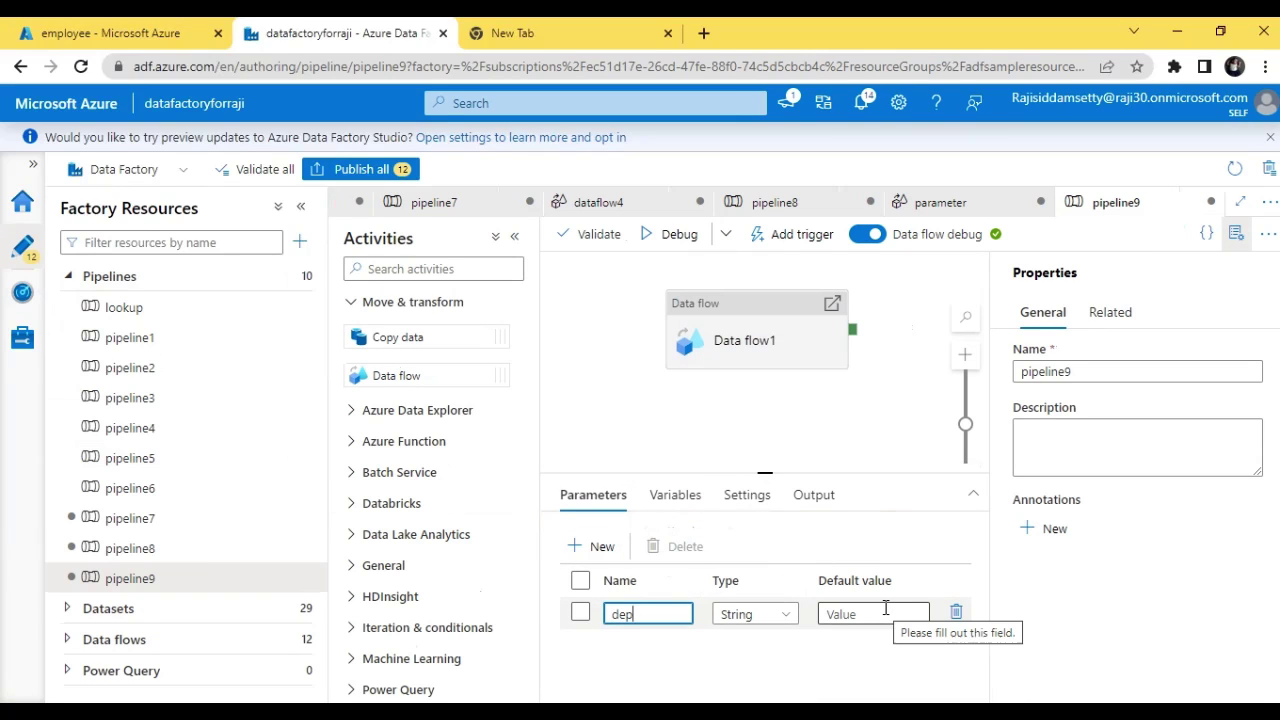
pyautogui.click(839, 446)
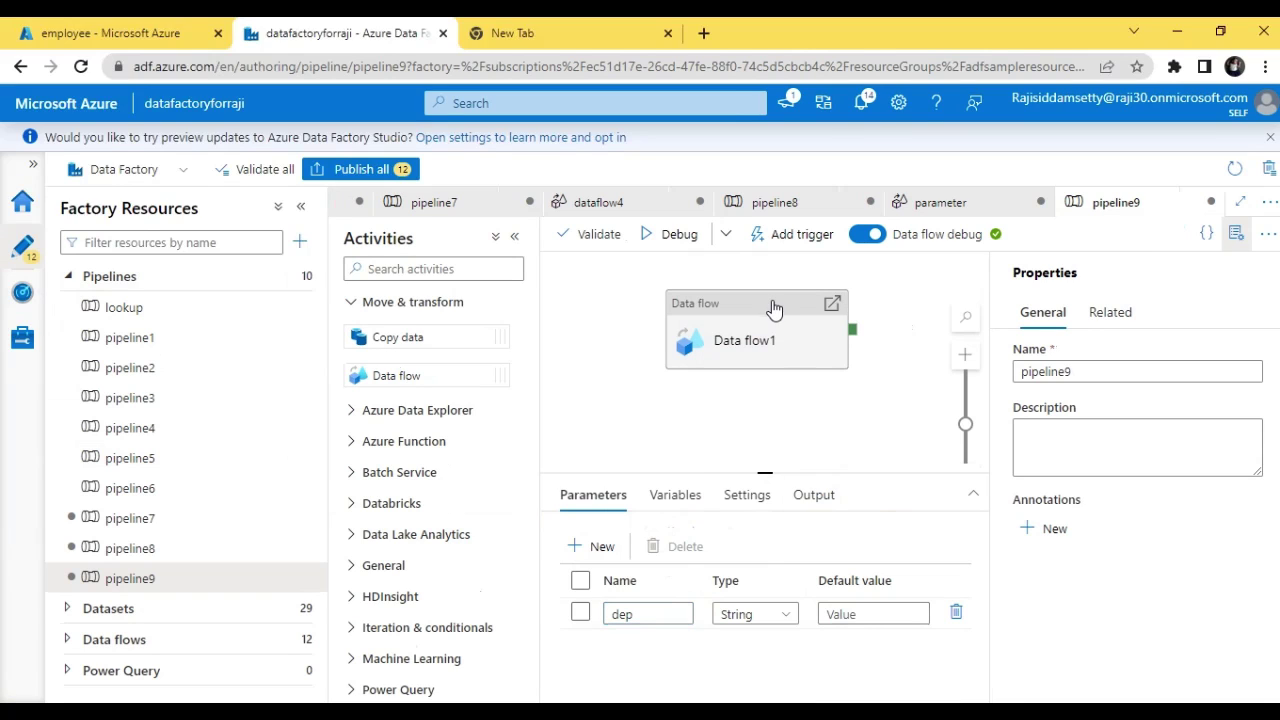
# Set the Data flow1 activity to run the data flow named parameter.
pyautogui.click(775, 318)
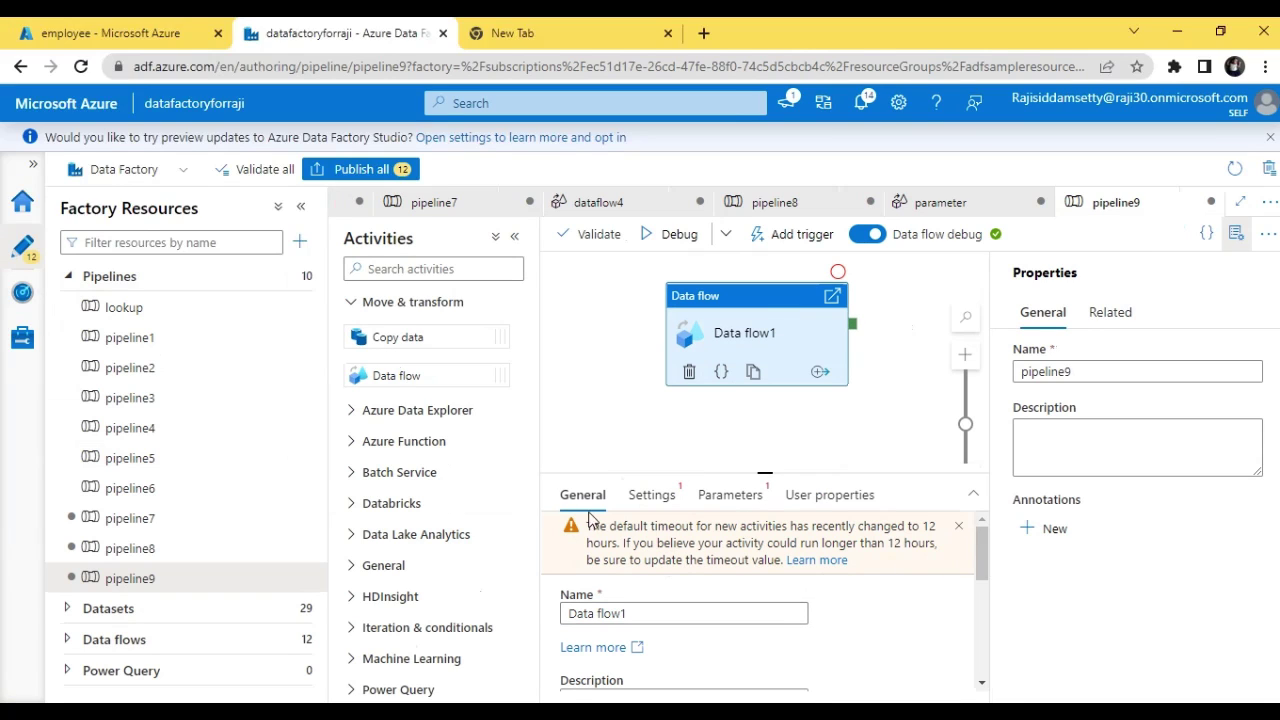
pyautogui.click(660, 496)
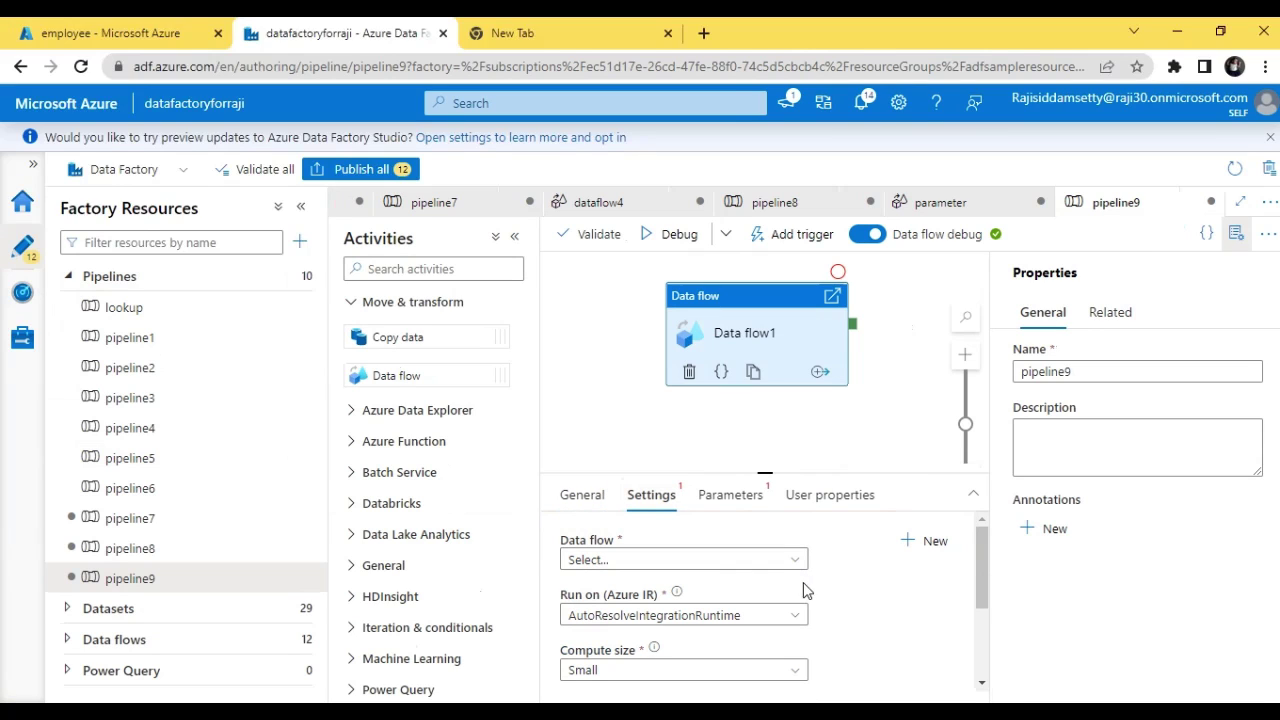
pyautogui.click(782, 562)
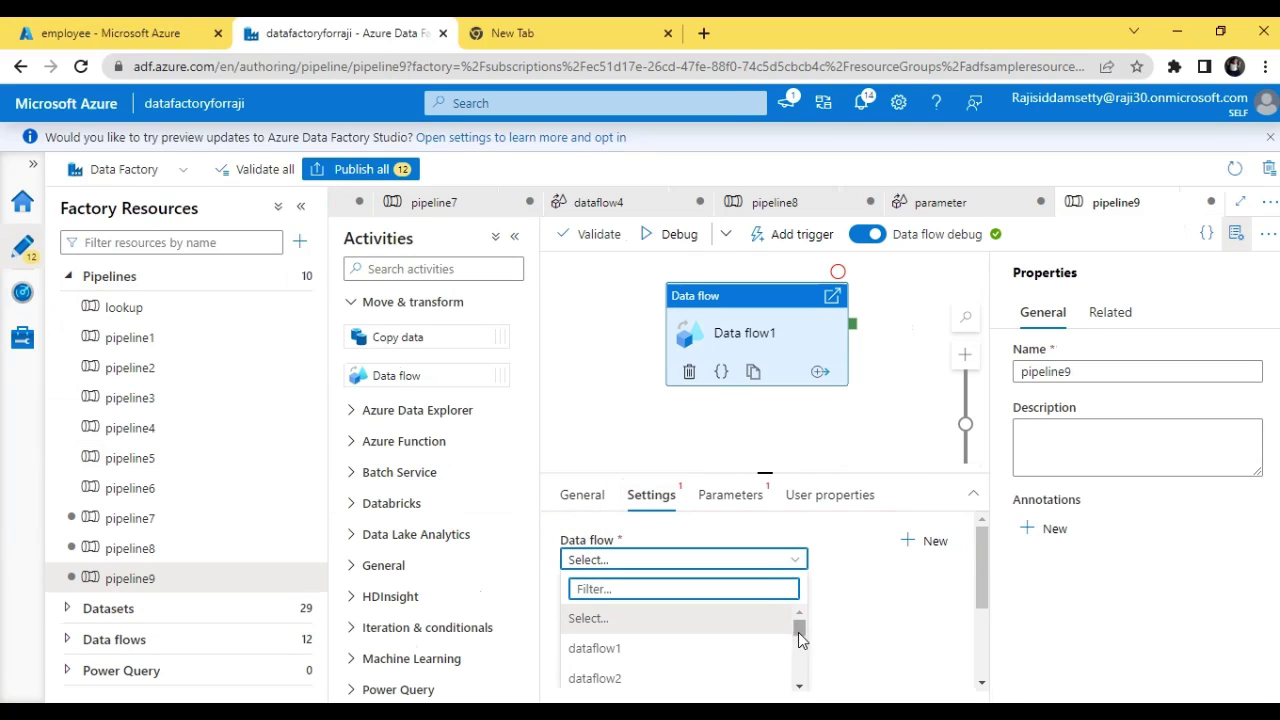
pyautogui.moveTo(799, 630); pyautogui.dragTo(795, 688)
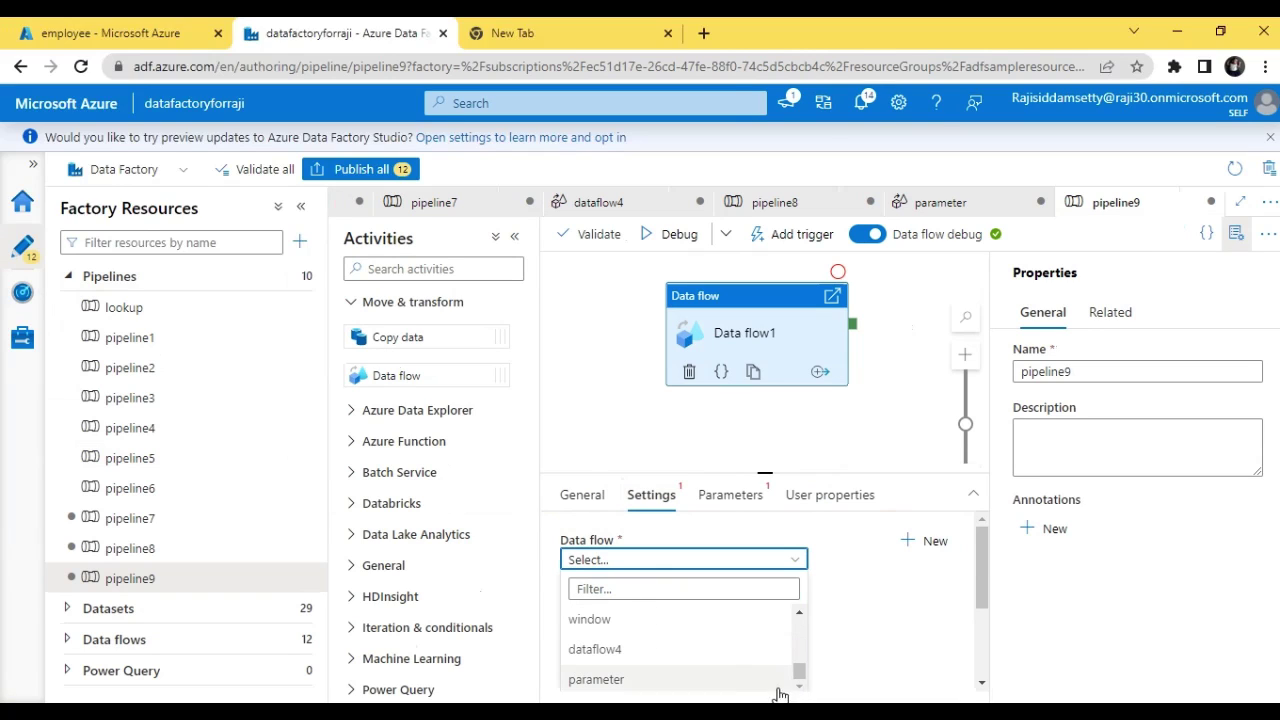
pyautogui.click(751, 680)
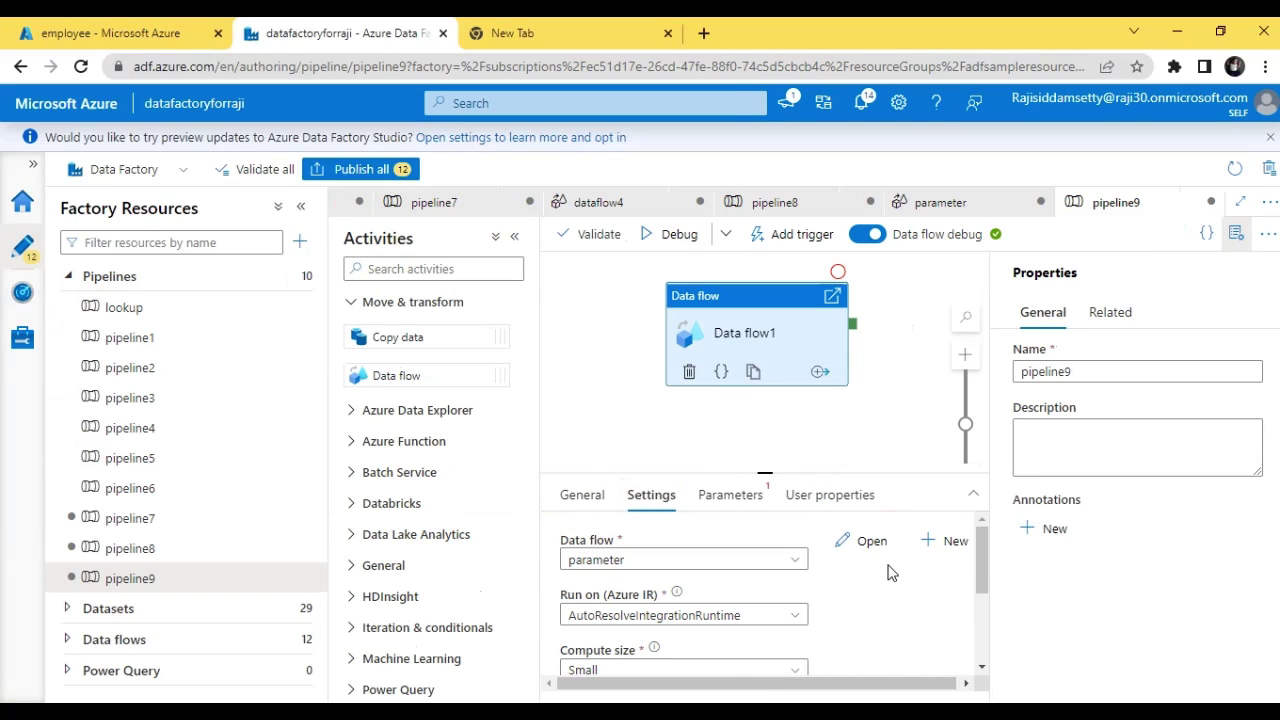
pyautogui.click(729, 499)
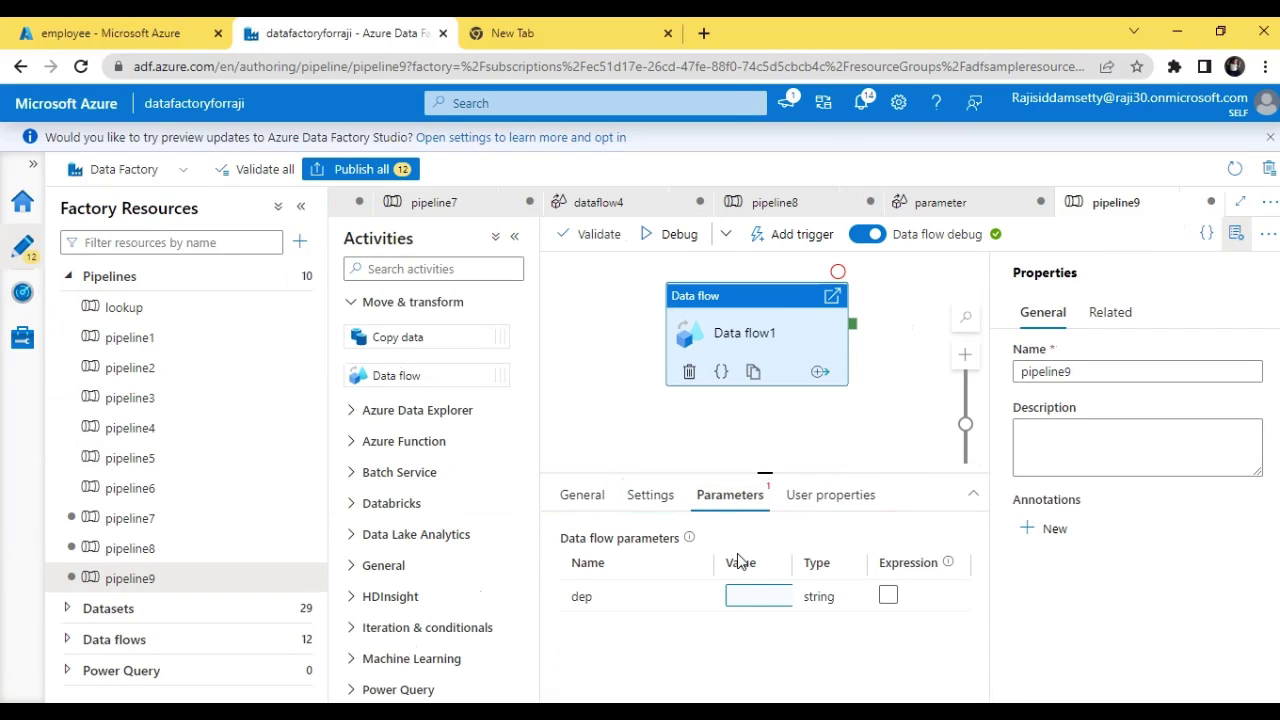
pyautogui.click(744, 598)
pyautogui.click(744, 598)
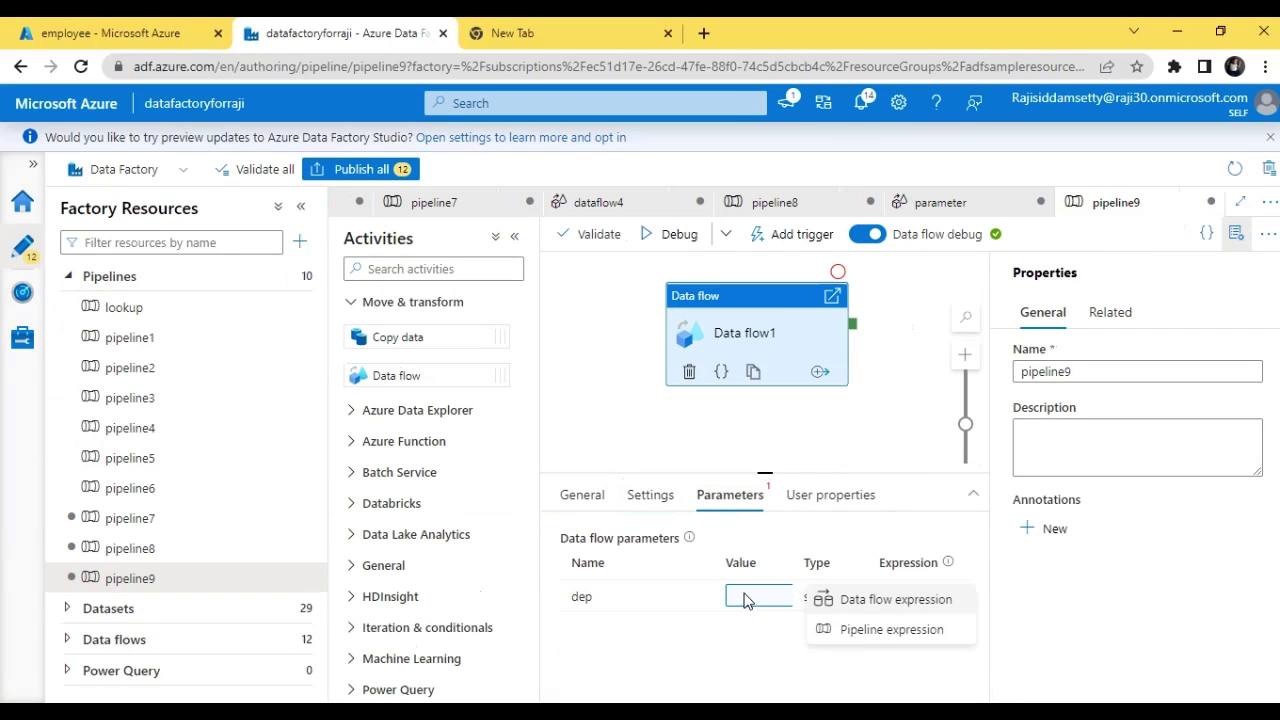
pyautogui.click(885, 632)
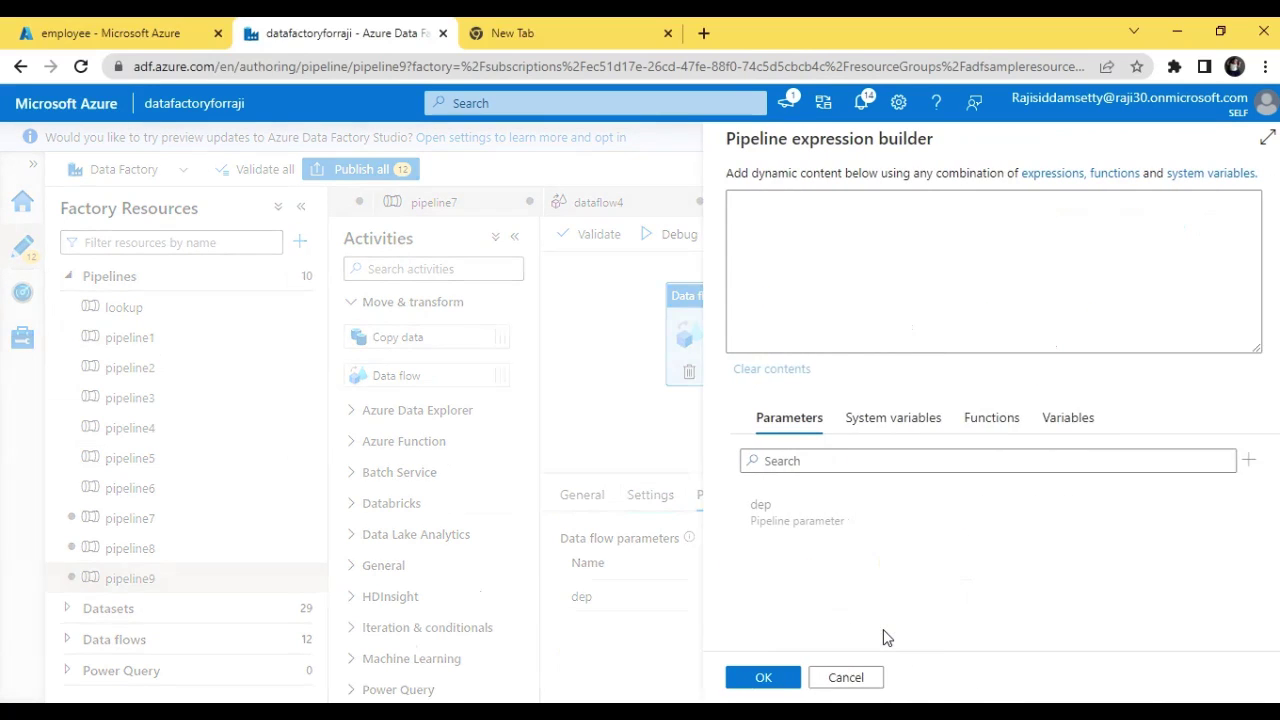
pyautogui.click(800, 532)
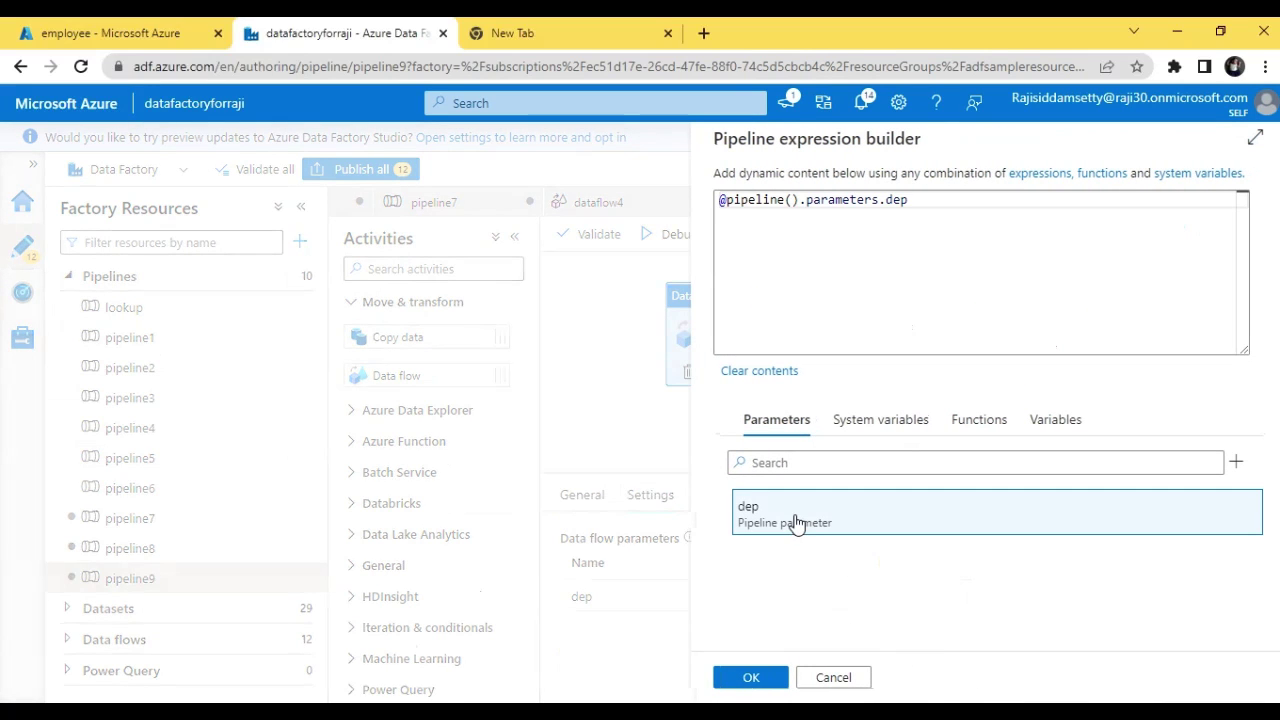
pyautogui.click(746, 679)
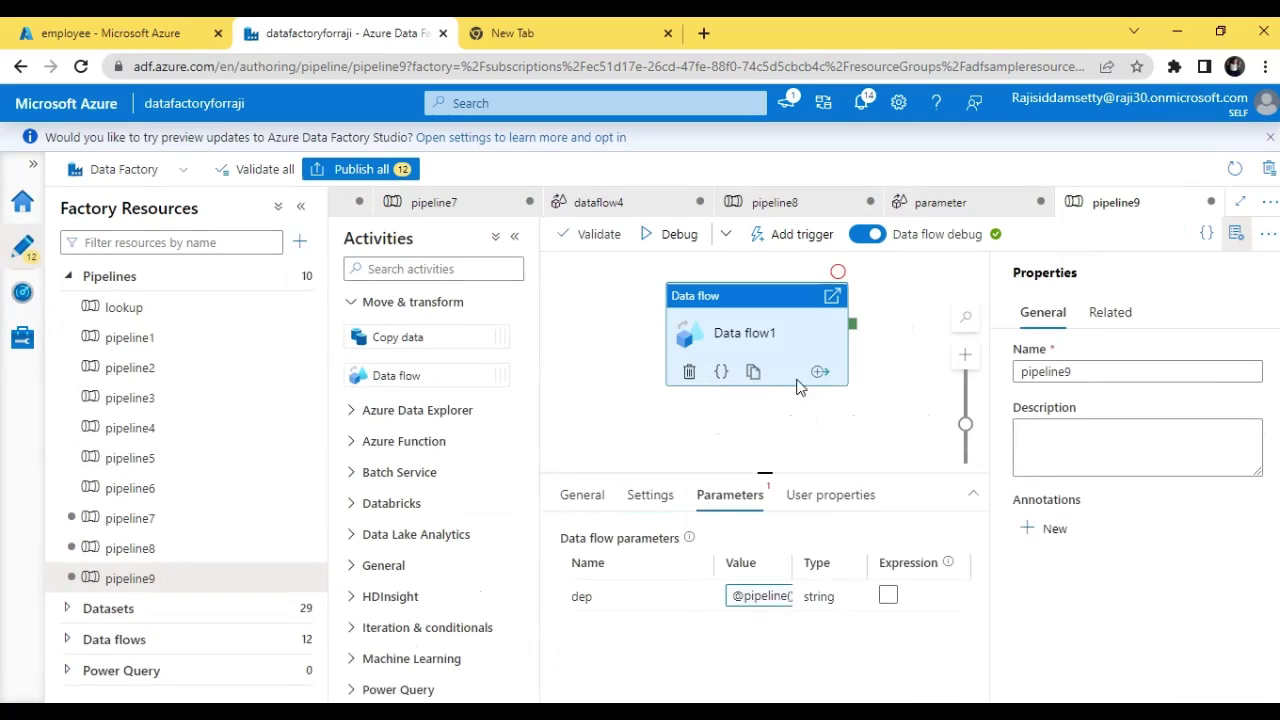
# Validate the pipeline and start a debug run with the dep parameter set to it.
pyautogui.click(585, 238)
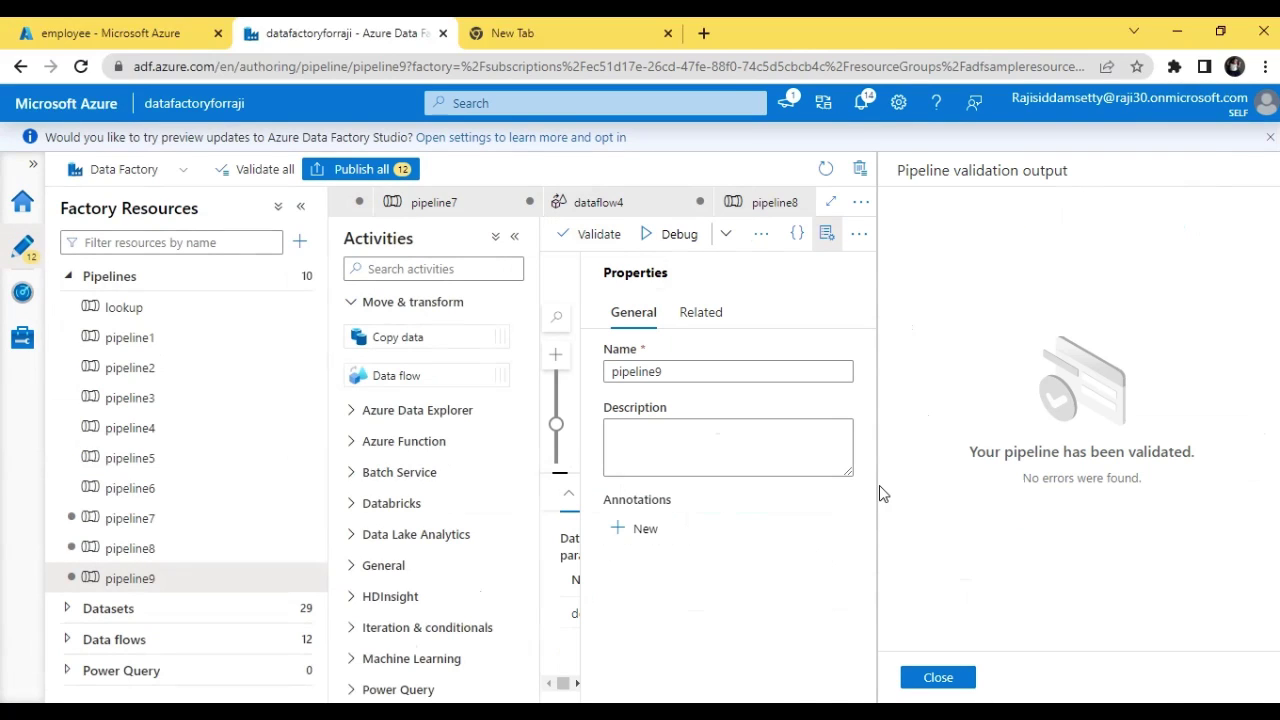
pyautogui.click(955, 678)
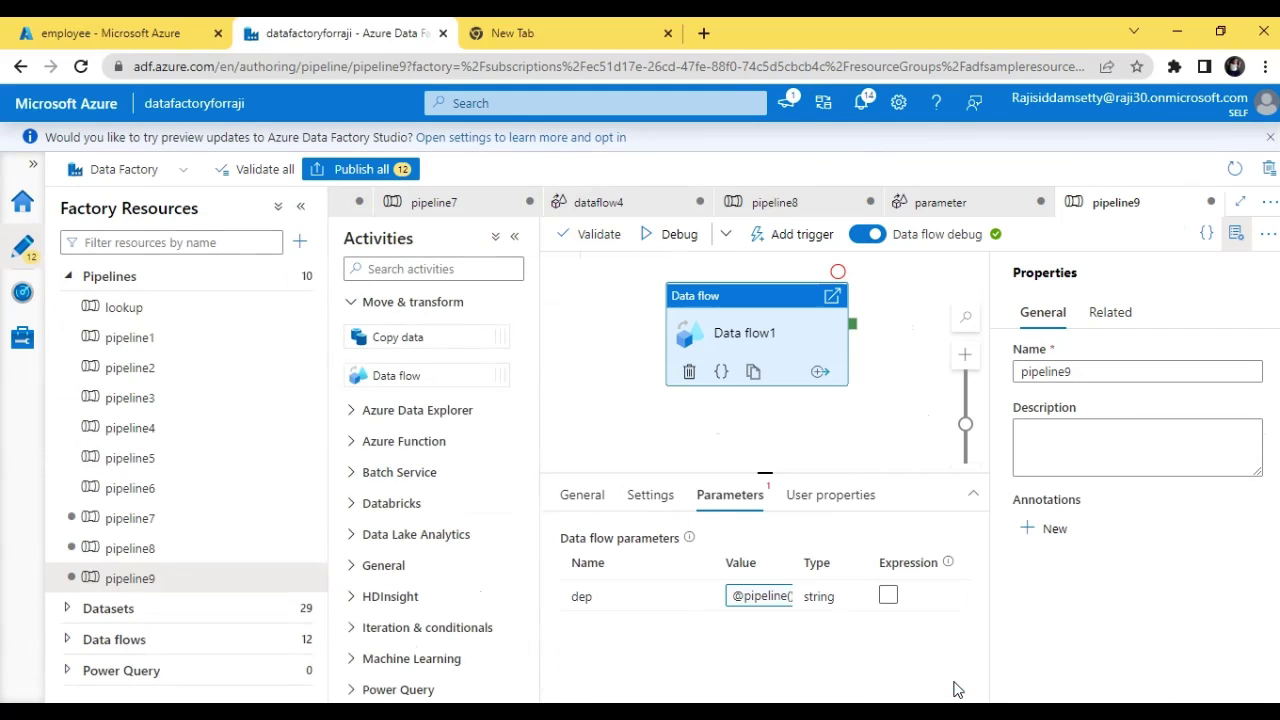
pyautogui.click(681, 247)
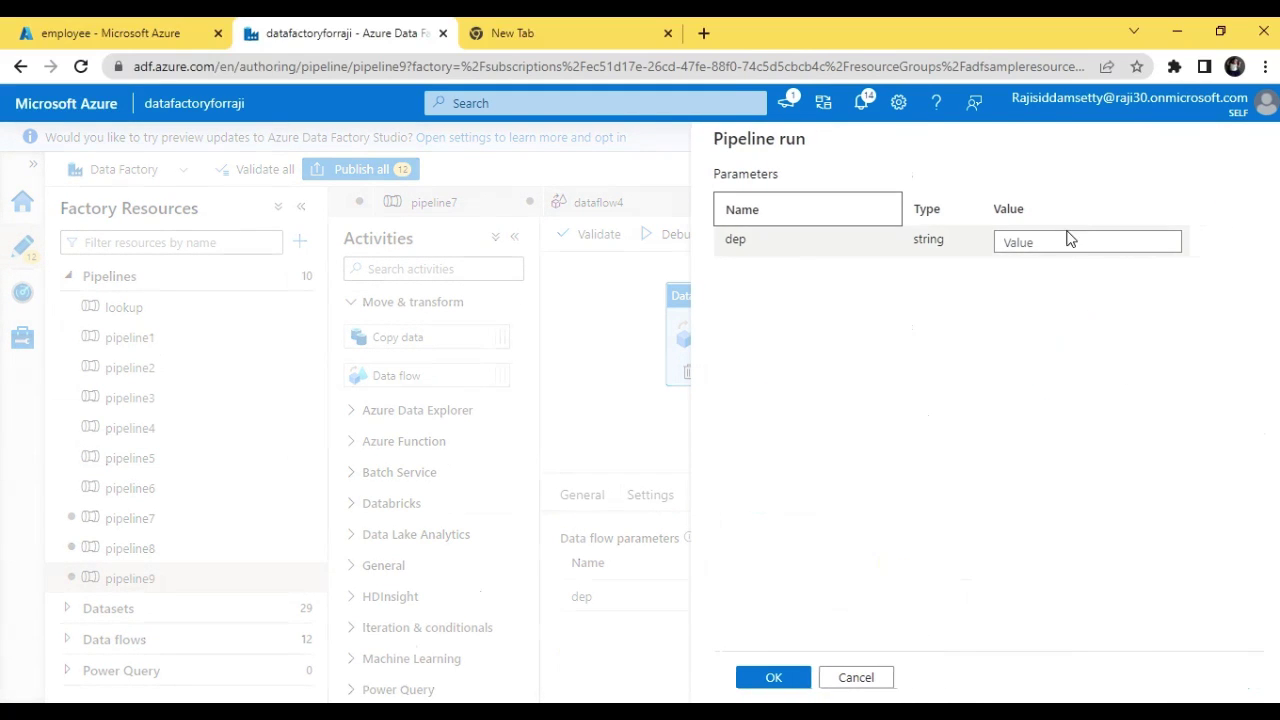
pyautogui.click(1065, 239)
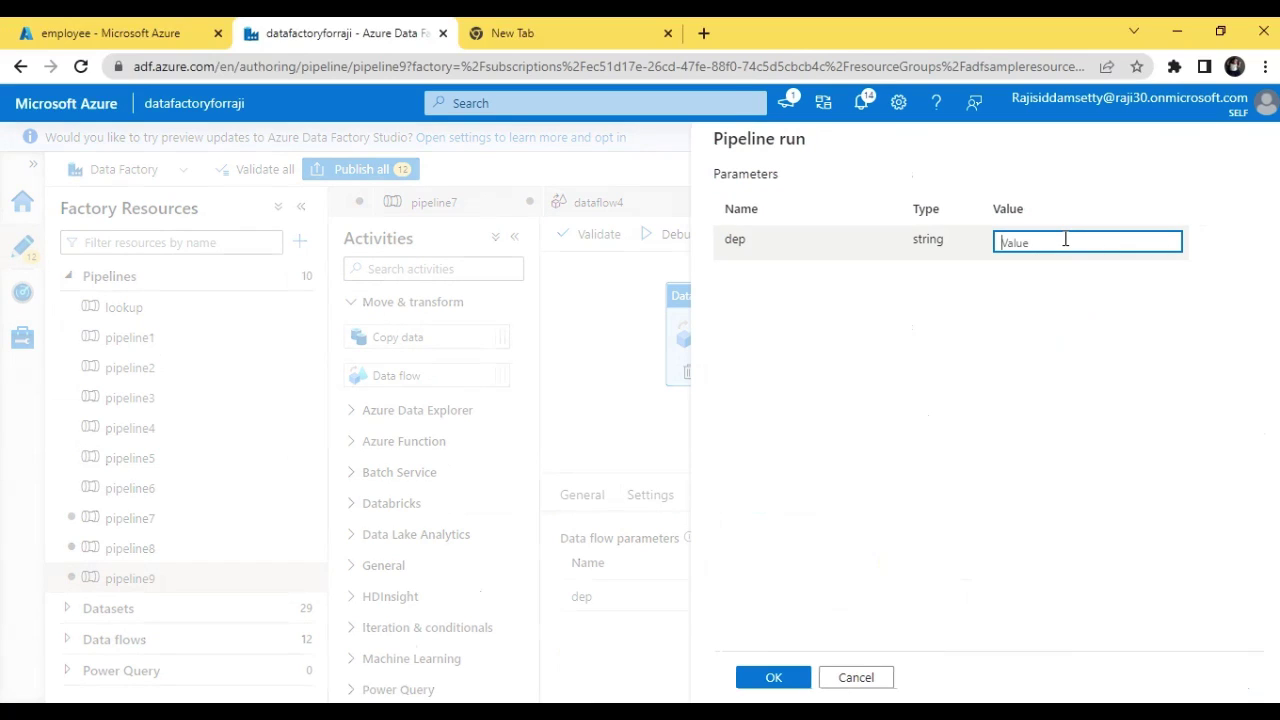
pyautogui.write('it')
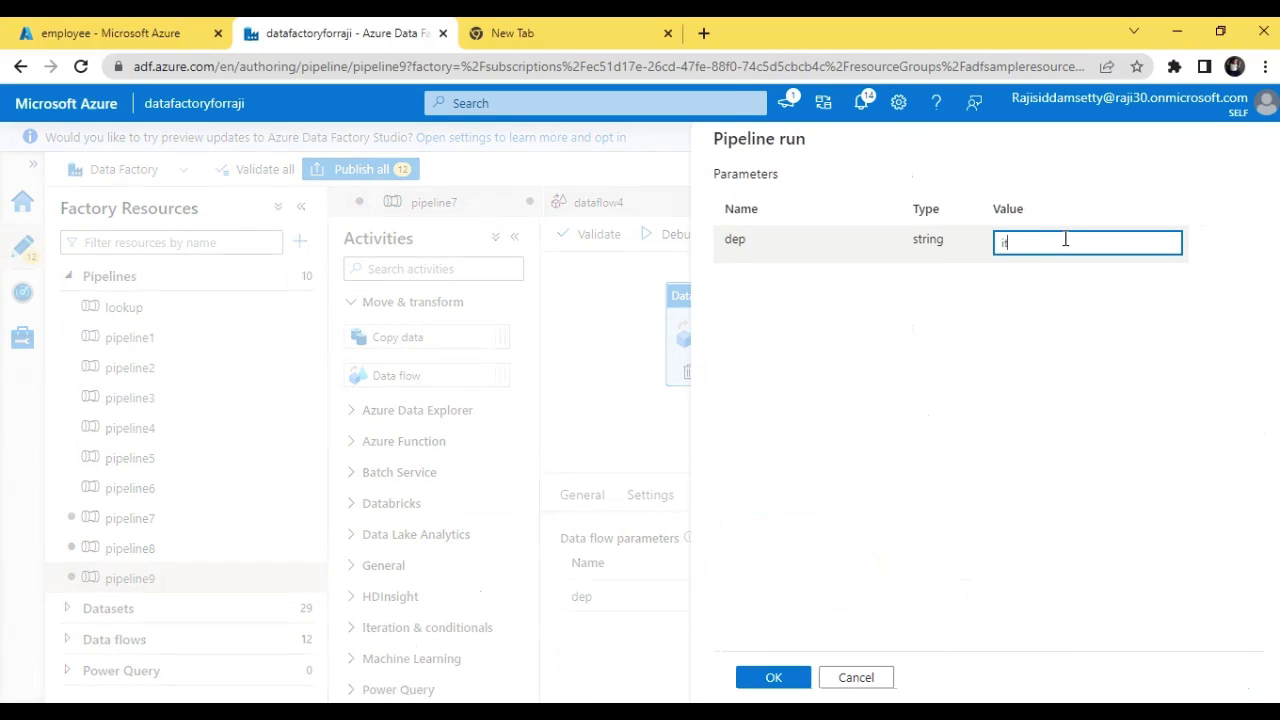
pyautogui.click(773, 680)
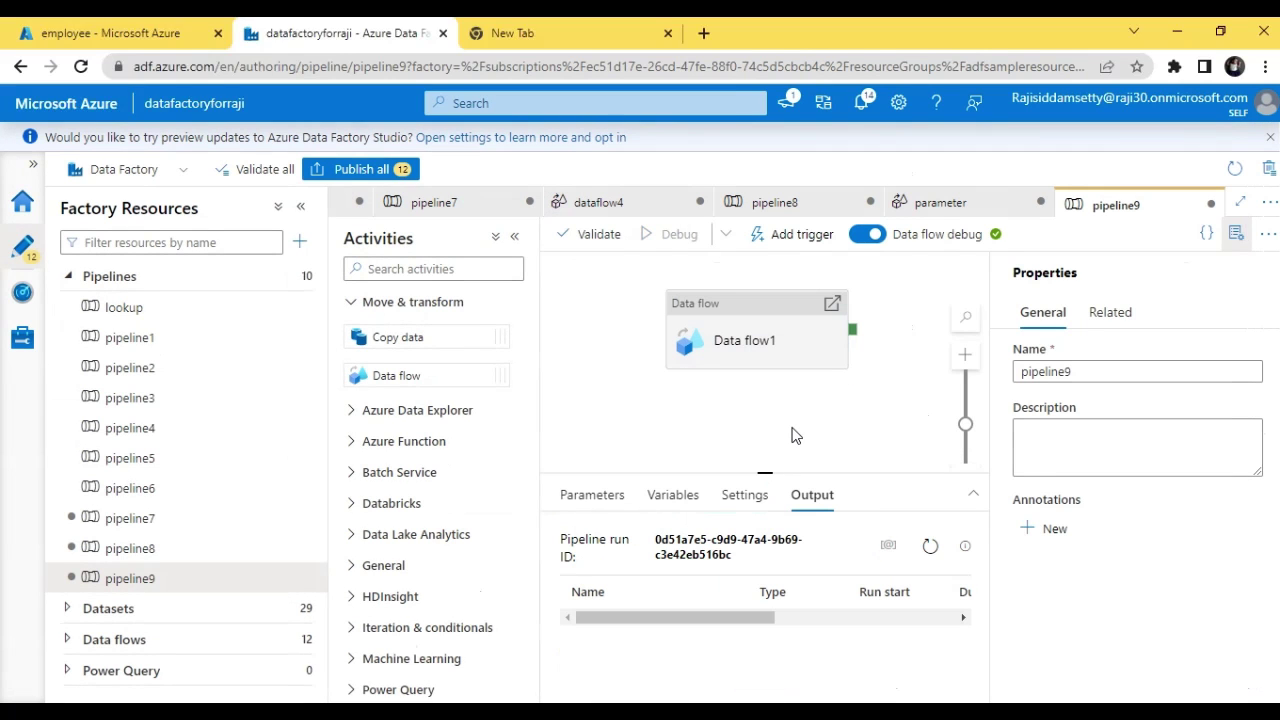
# Switch to the Azure portal and open the output folder of the storage account's employee container.
pyautogui.click(88, 32)
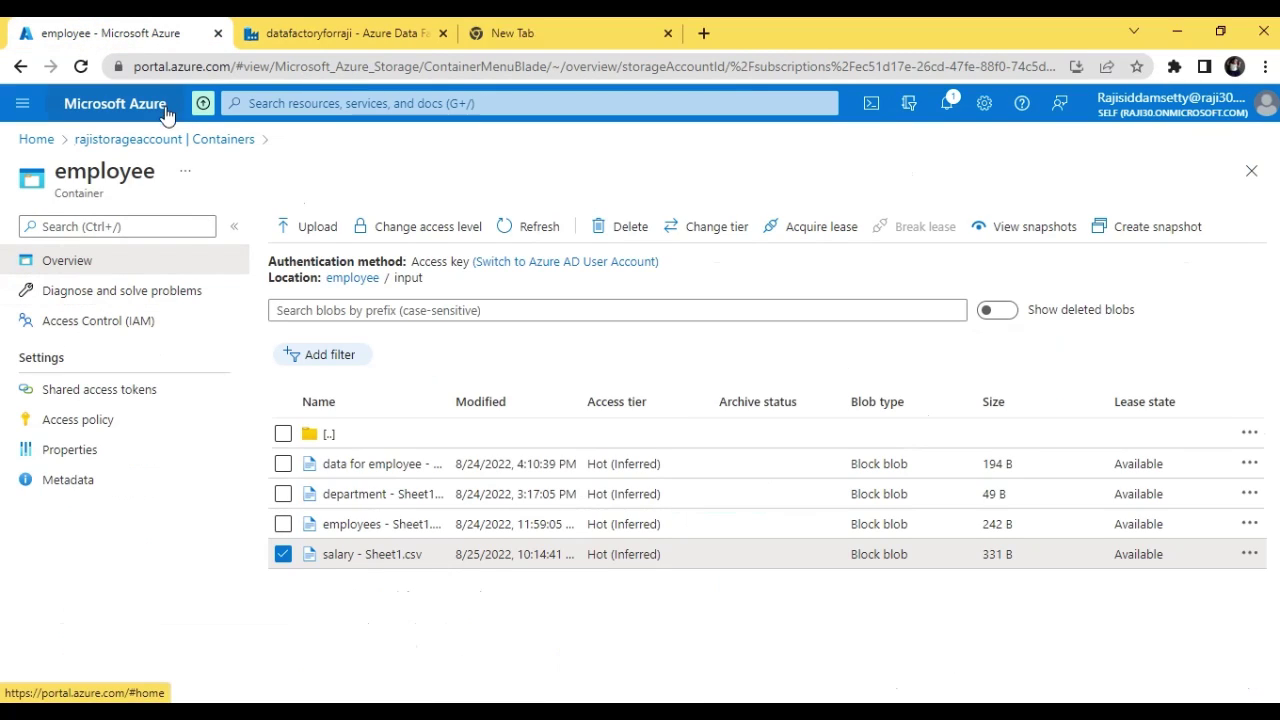
pyautogui.click(157, 140)
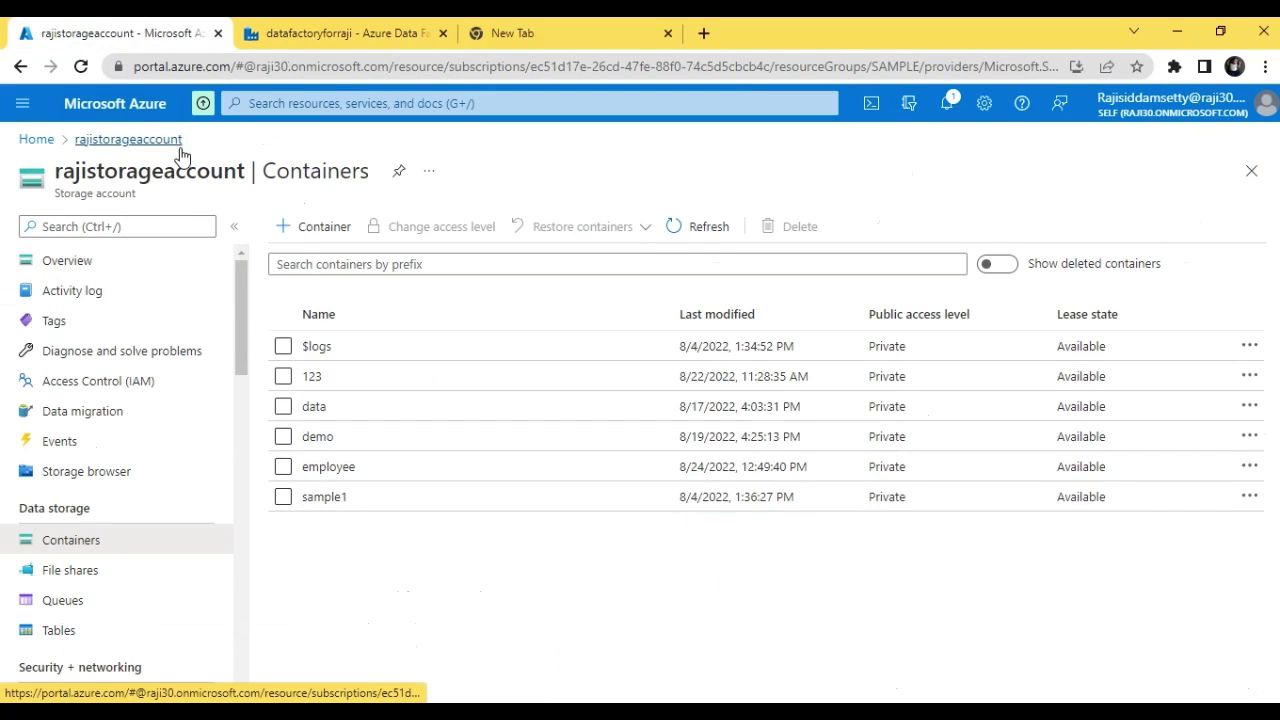
pyautogui.click(340, 469)
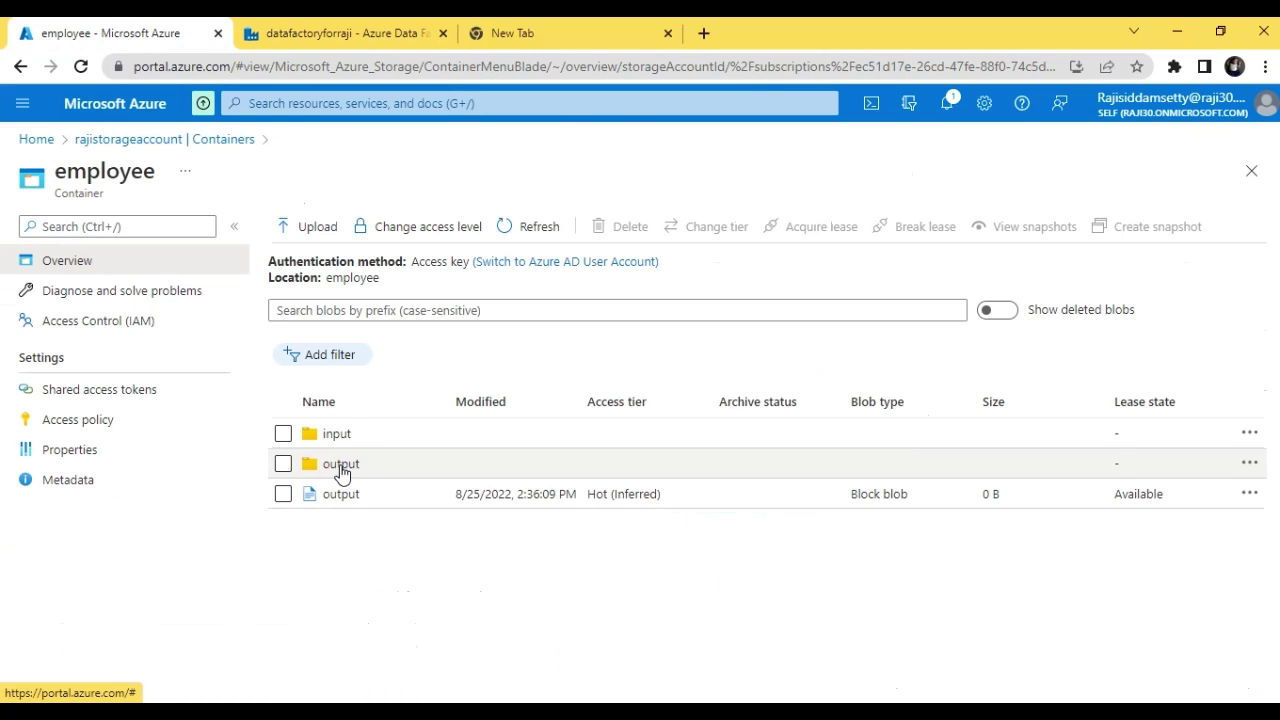
pyautogui.click(341, 465)
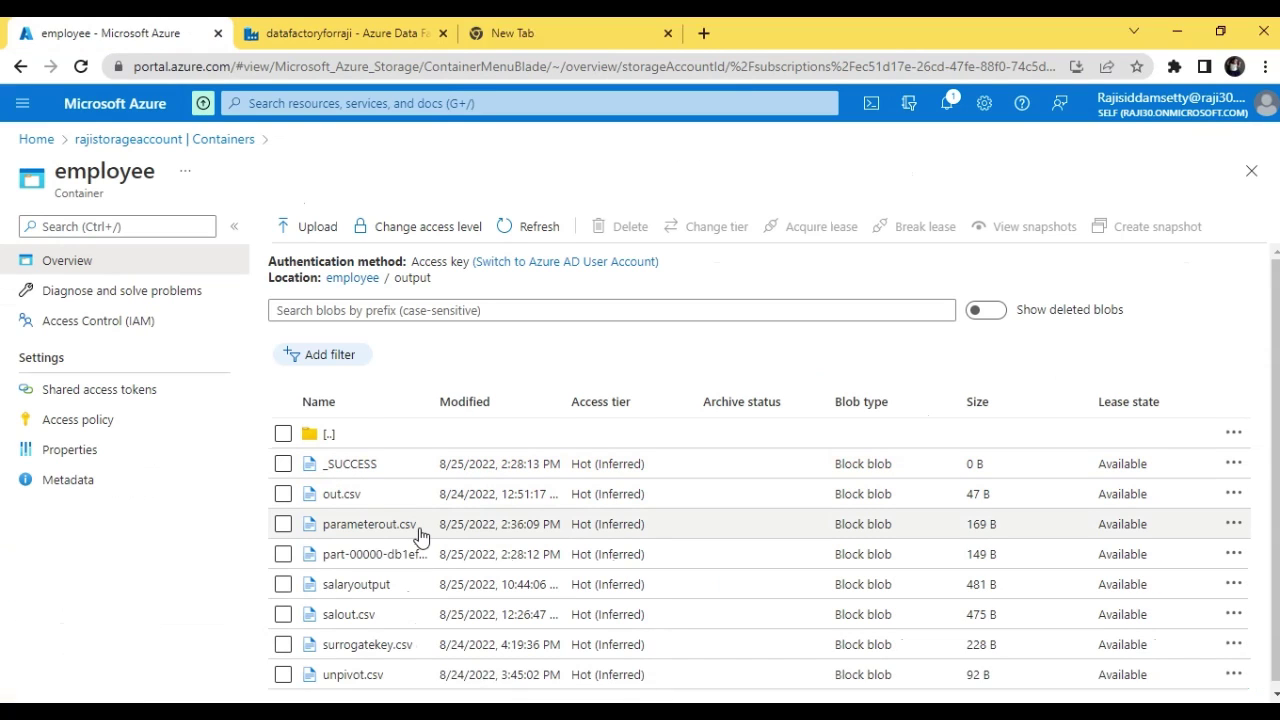
# View the contents of parameterout.csv, preview them as a table, and close the file.
pyautogui.click(1232, 524)
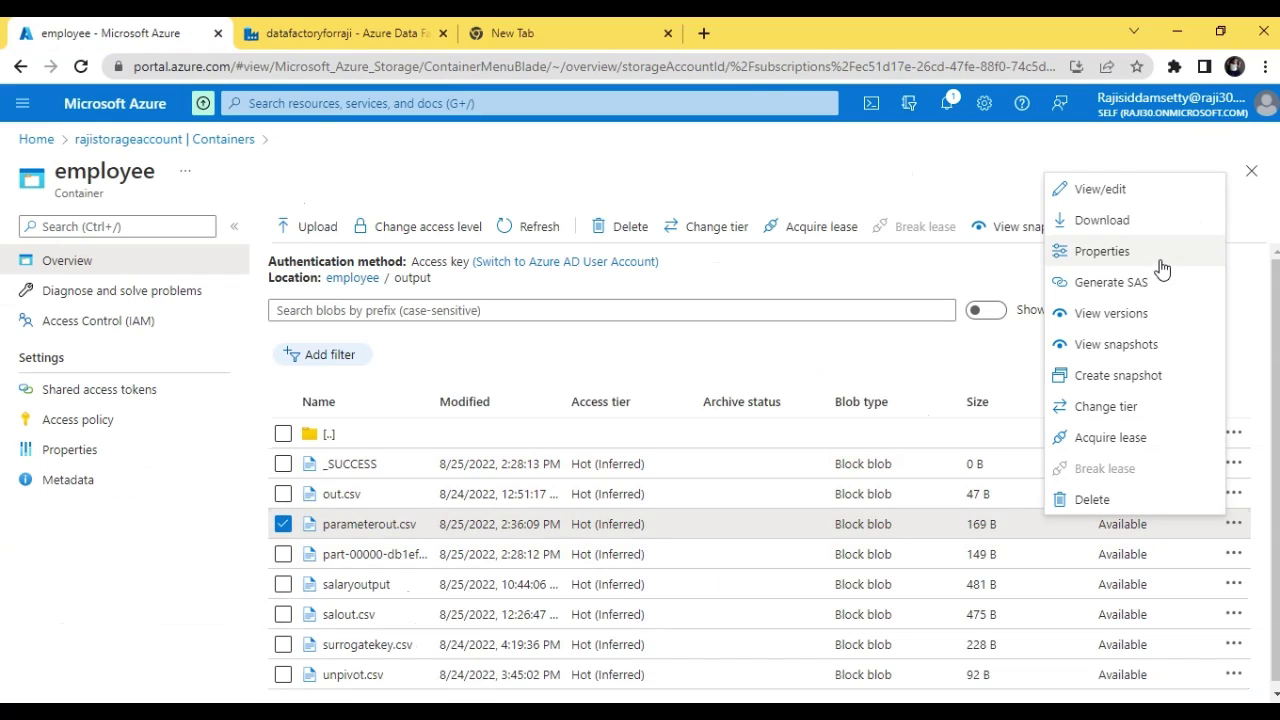
pyautogui.click(1134, 191)
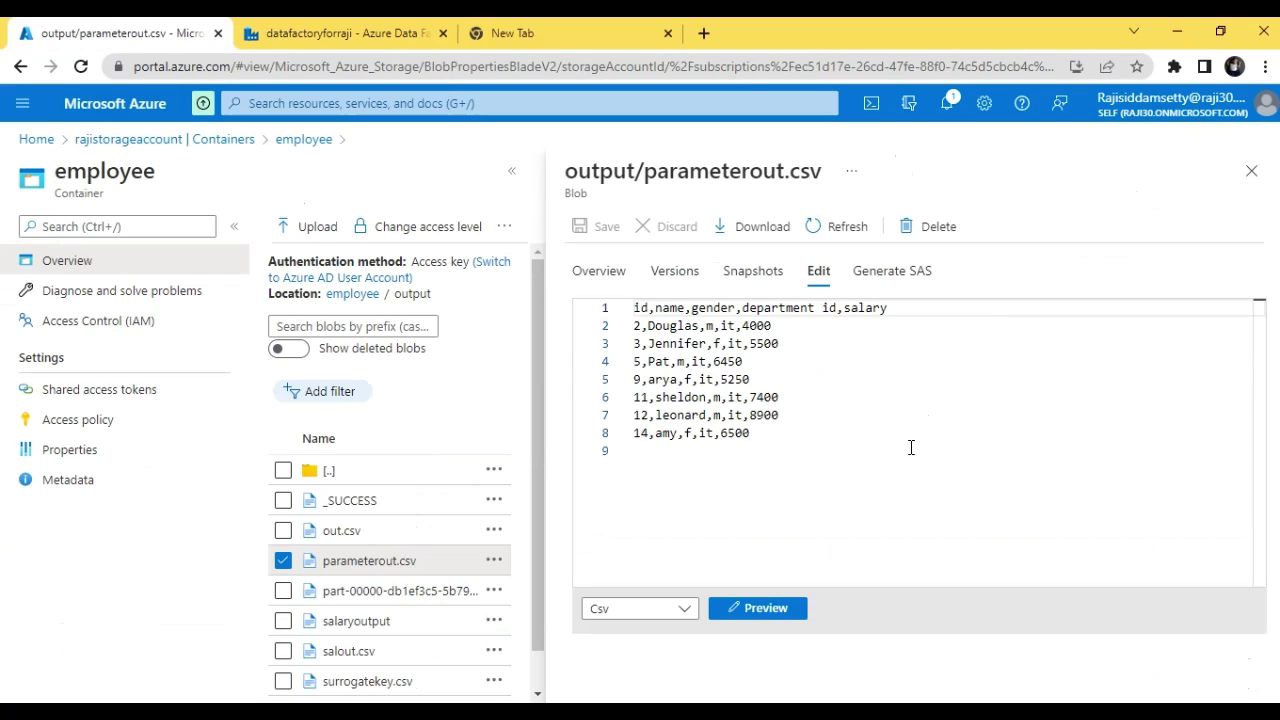
pyautogui.click(766, 610)
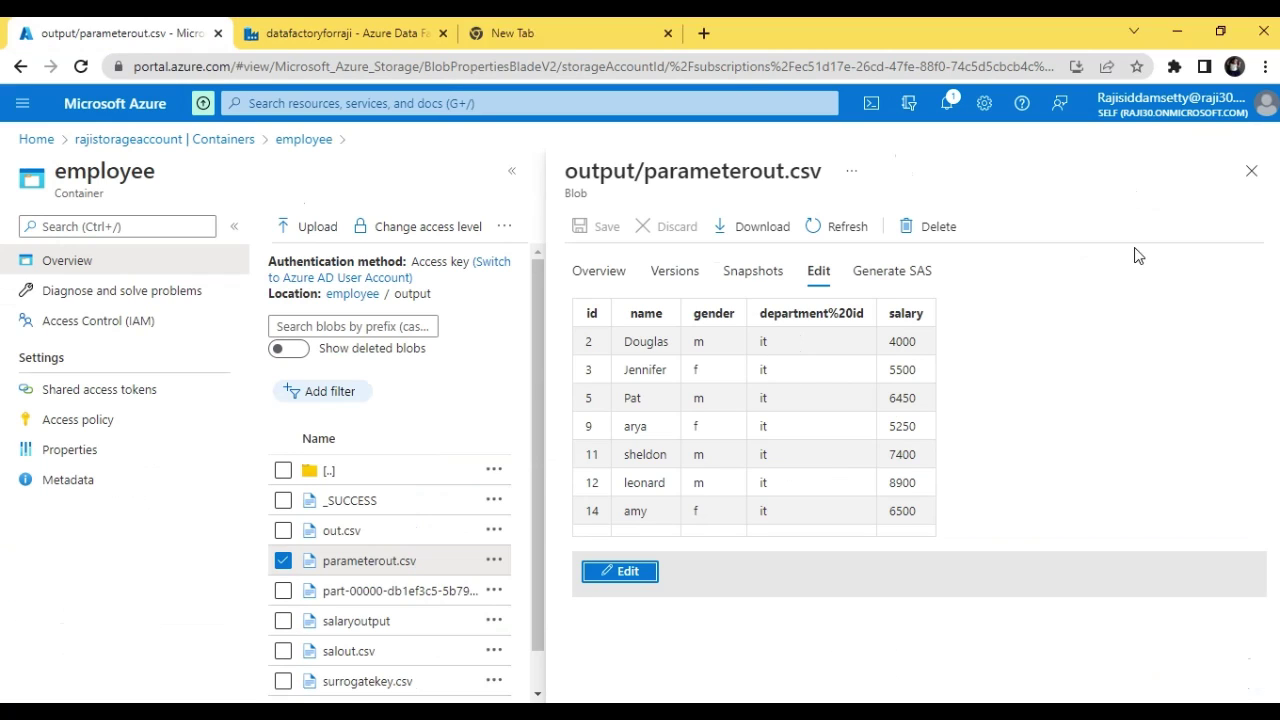
pyautogui.click(1251, 171)
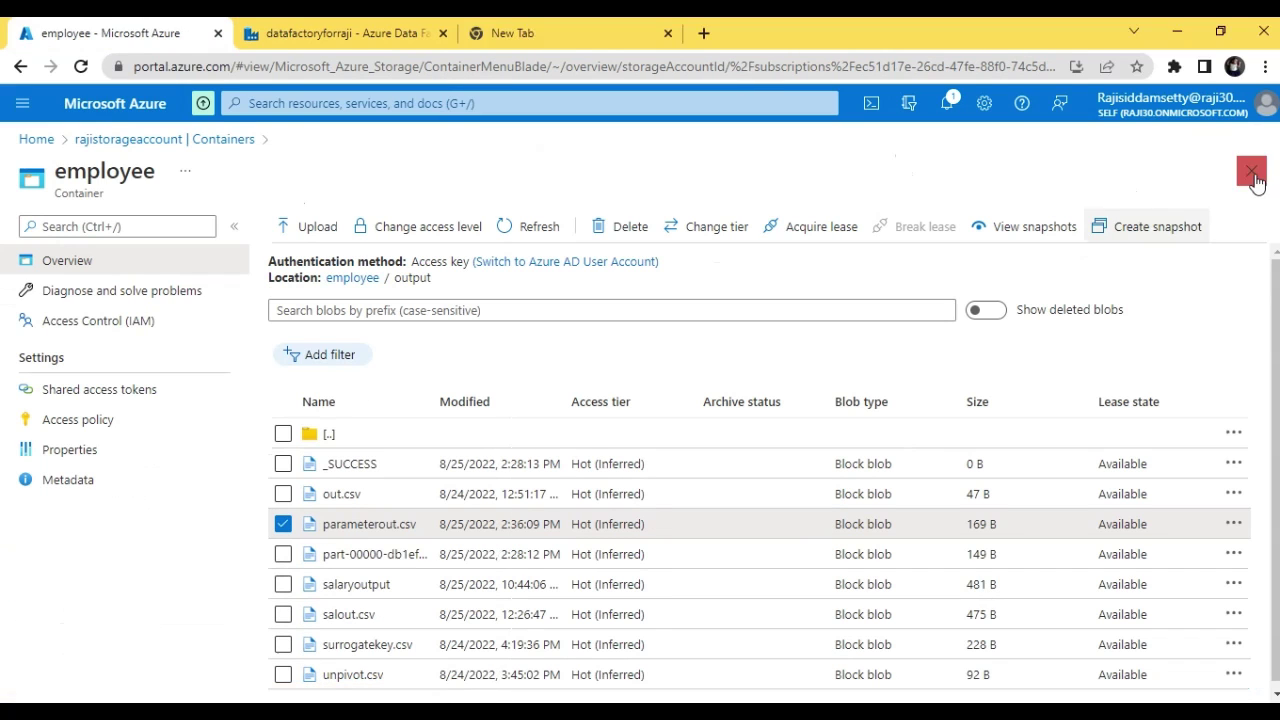